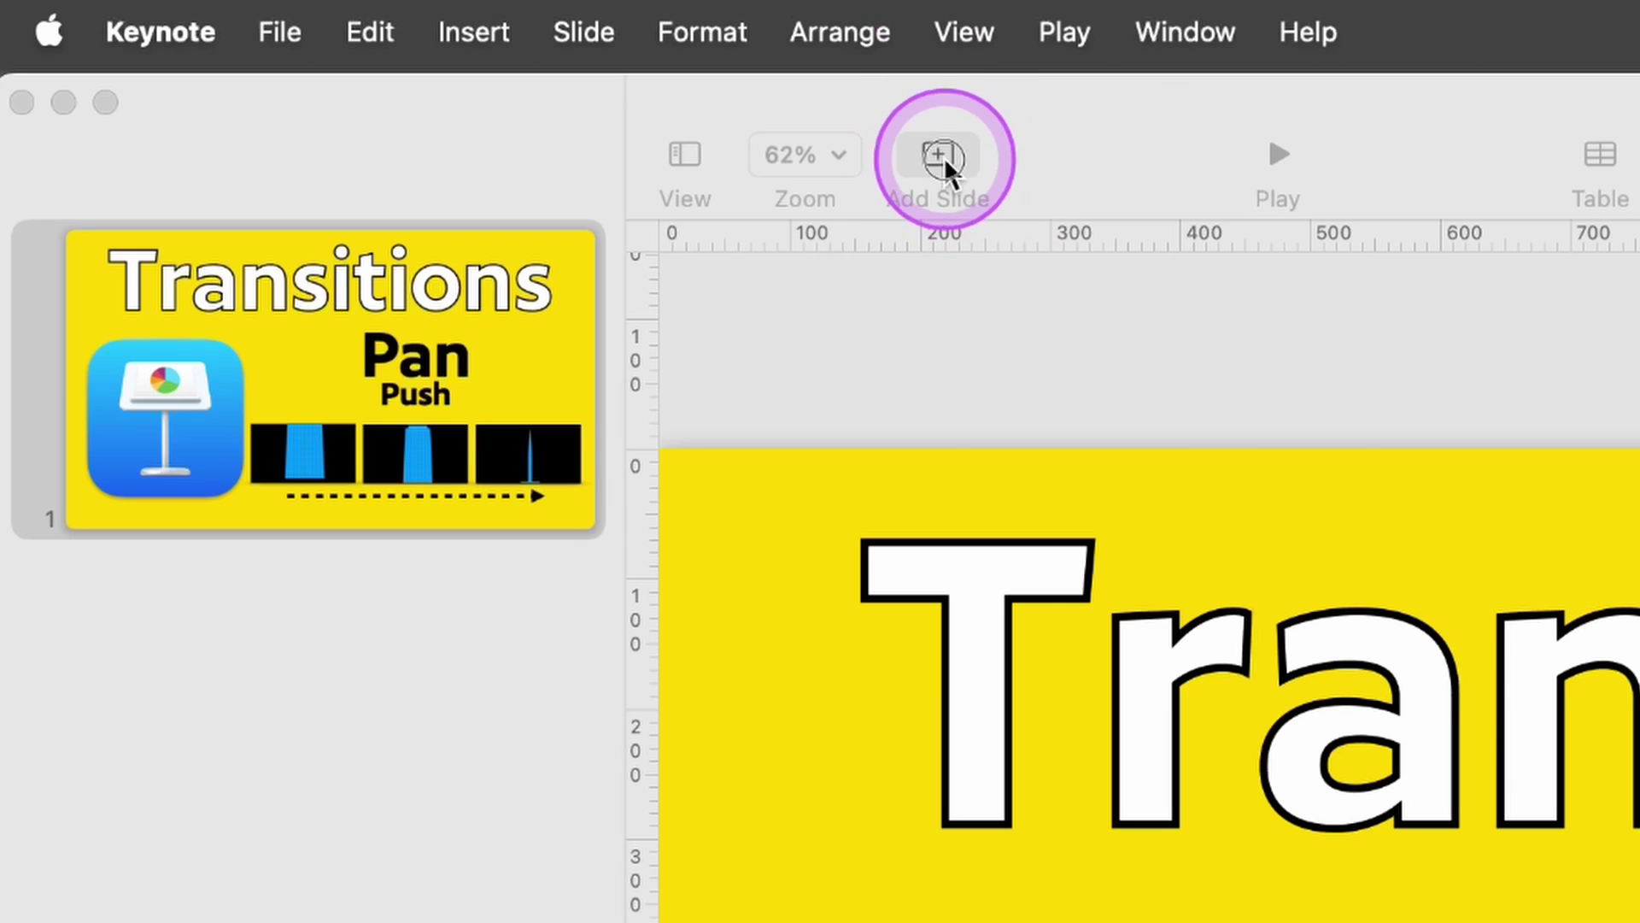
Add a blank black slide 2 and insert a Skyscraper shape enlarged to the slide's full height
left_click(554, 101)
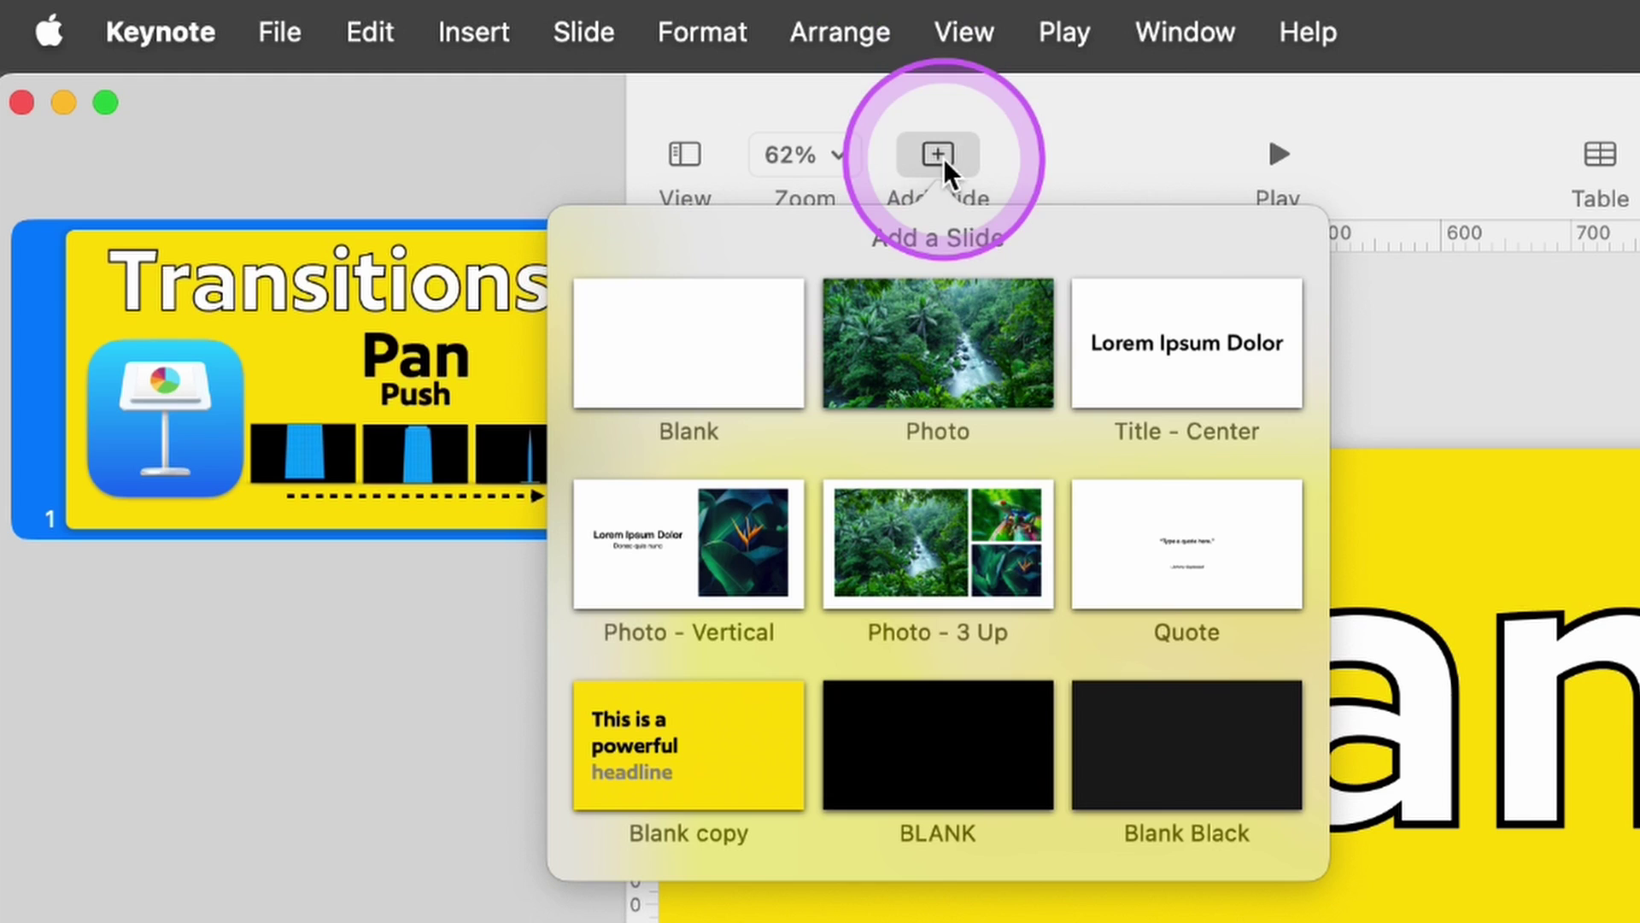
left_click(545, 330)
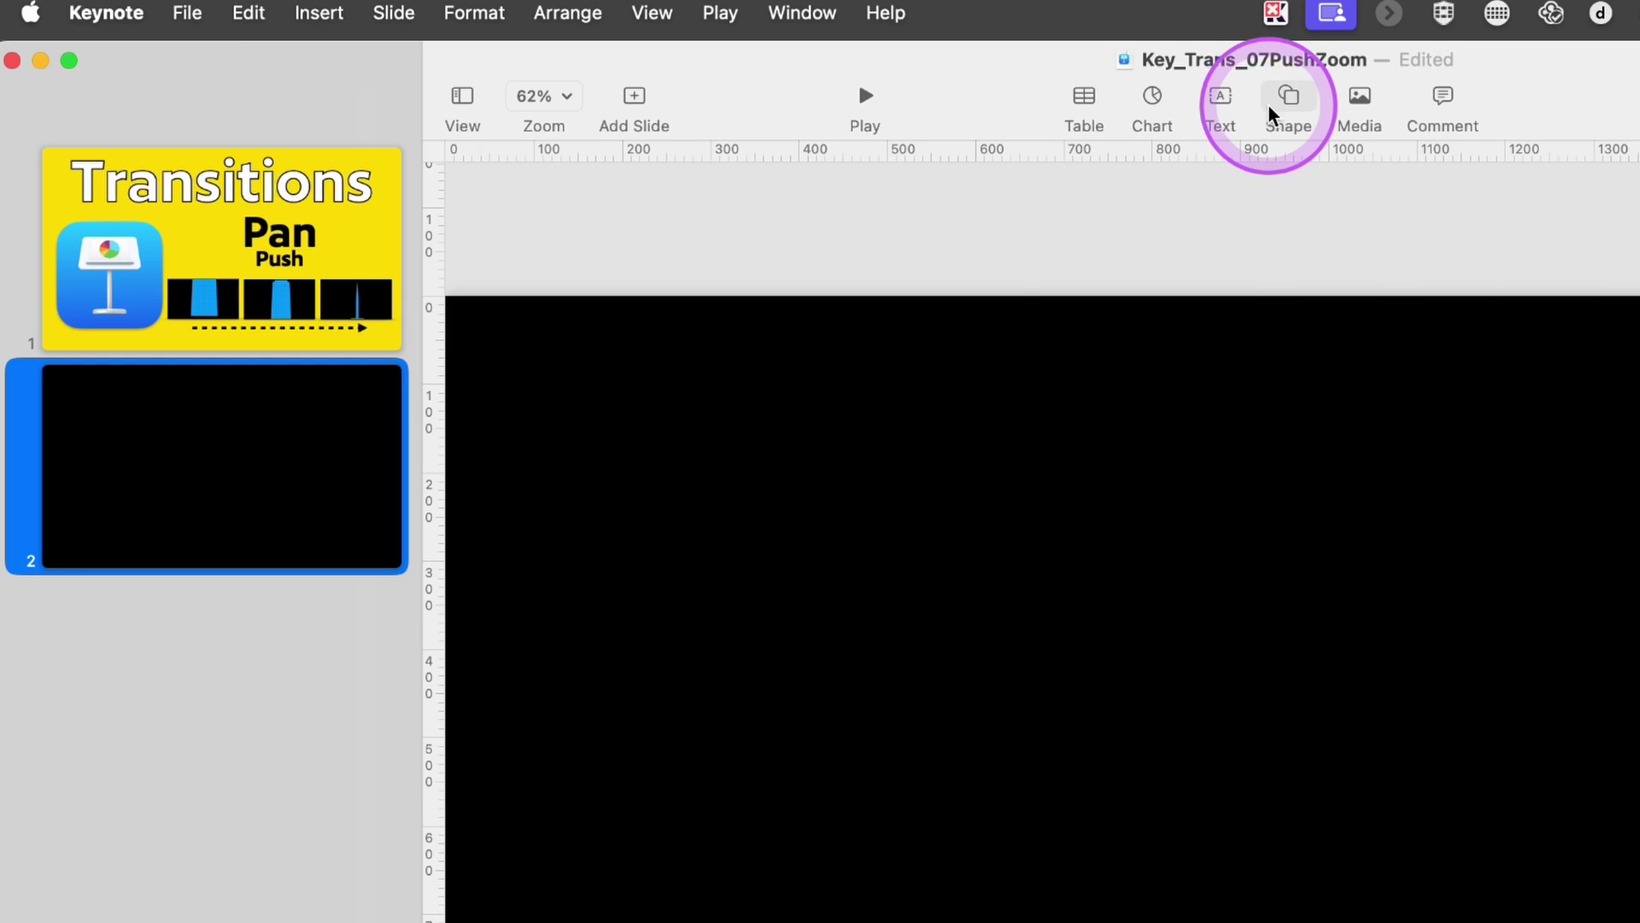
left_click(953, 102)
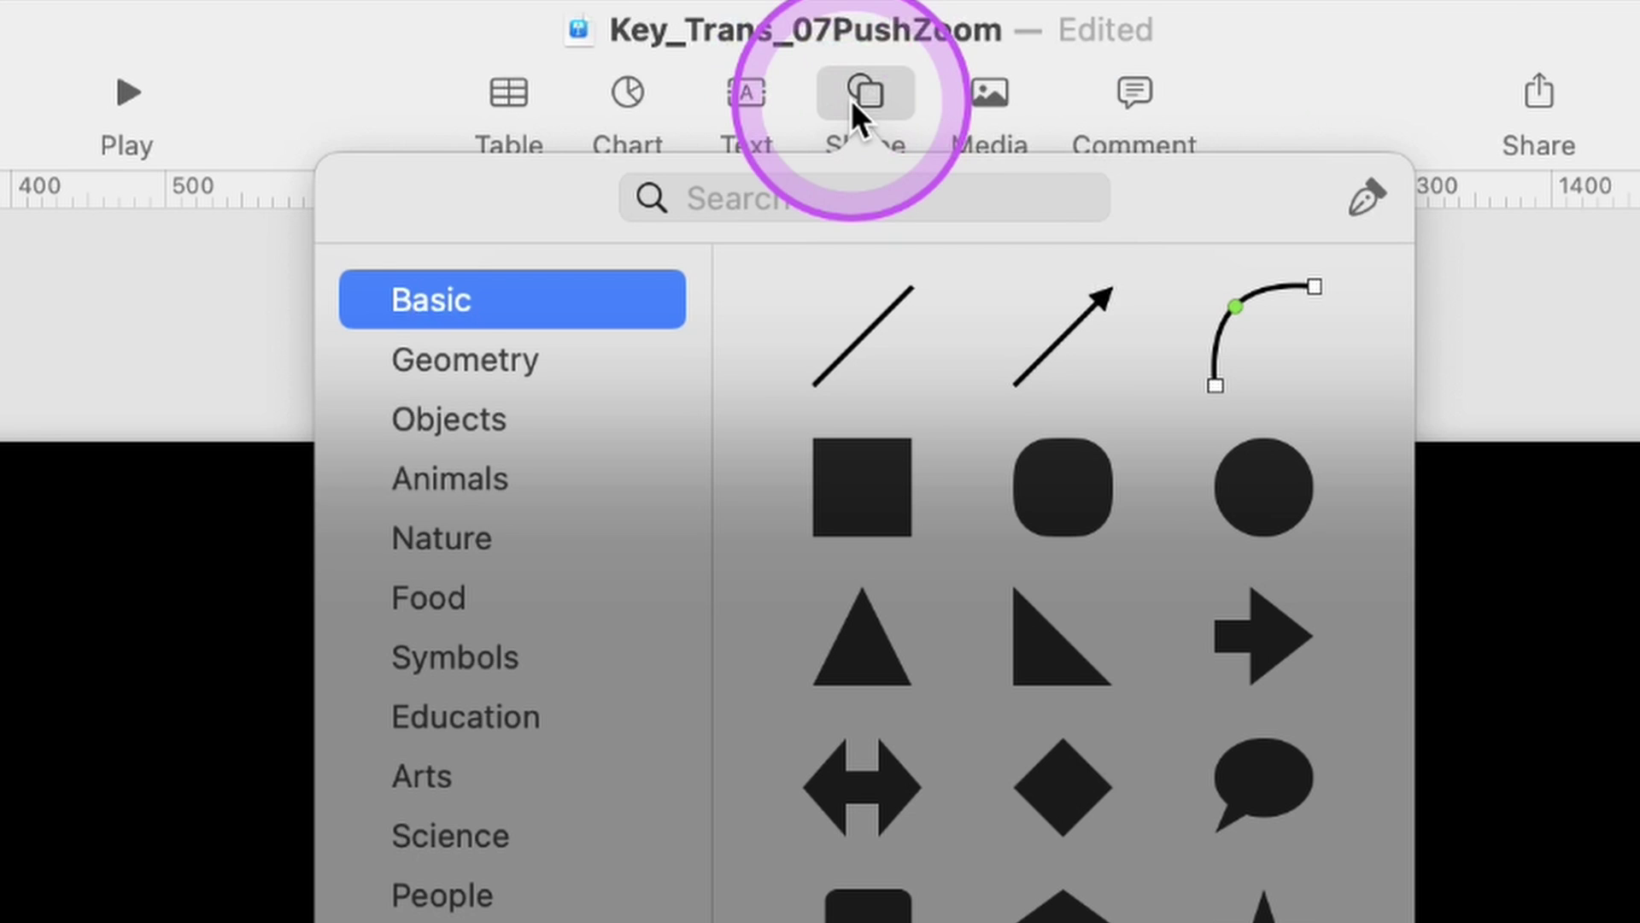
left_click(936, 197)
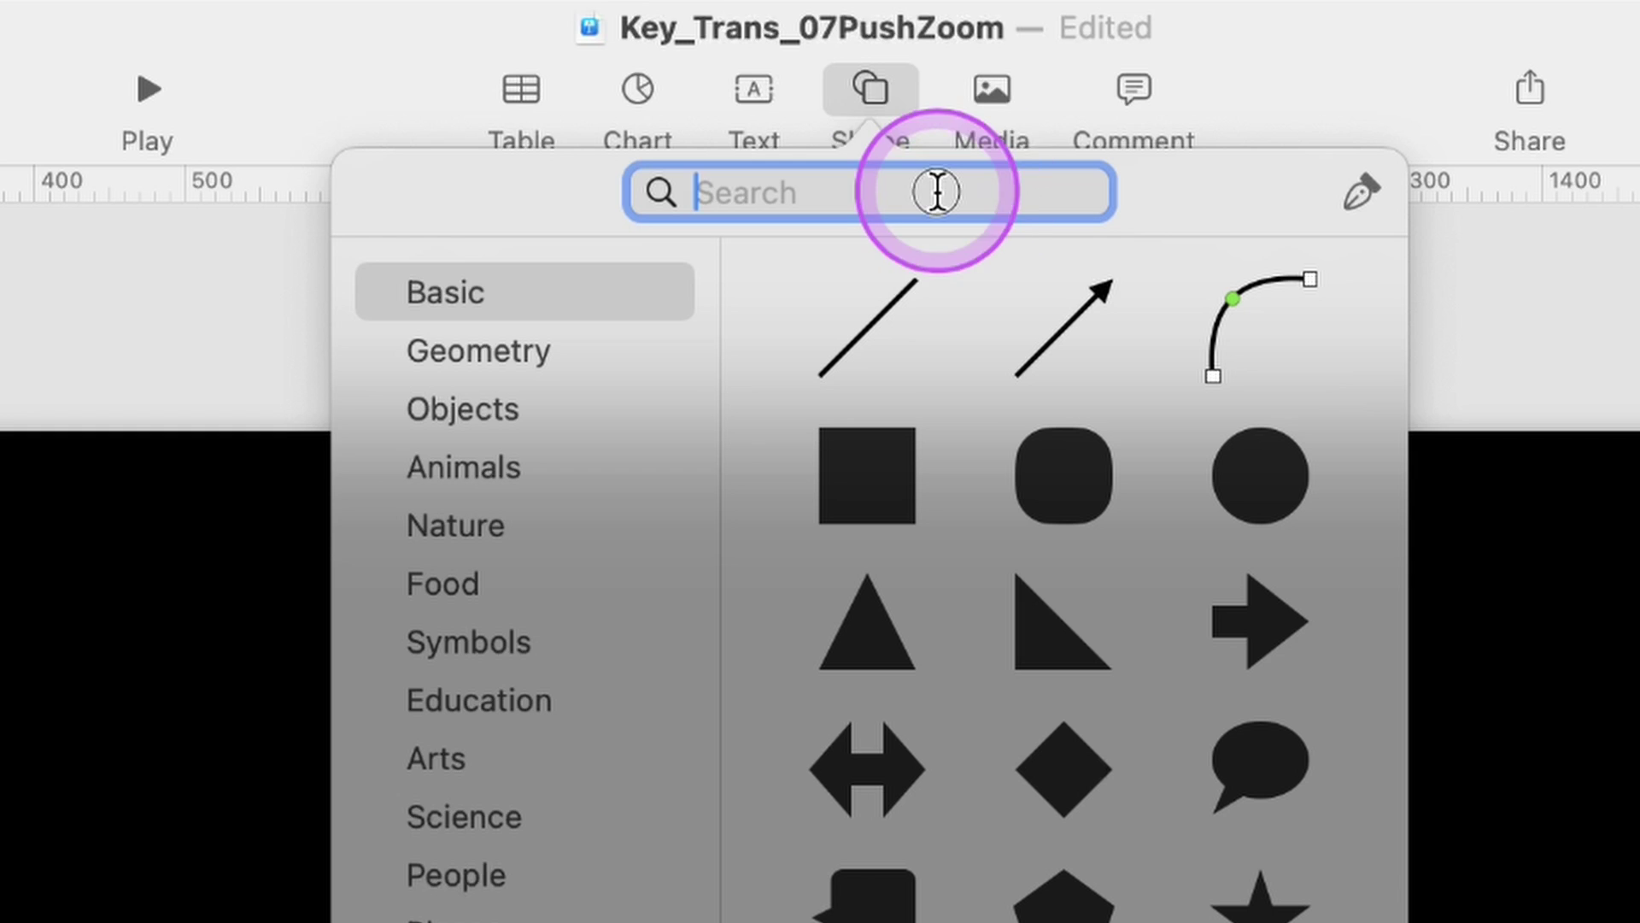
type("sky")
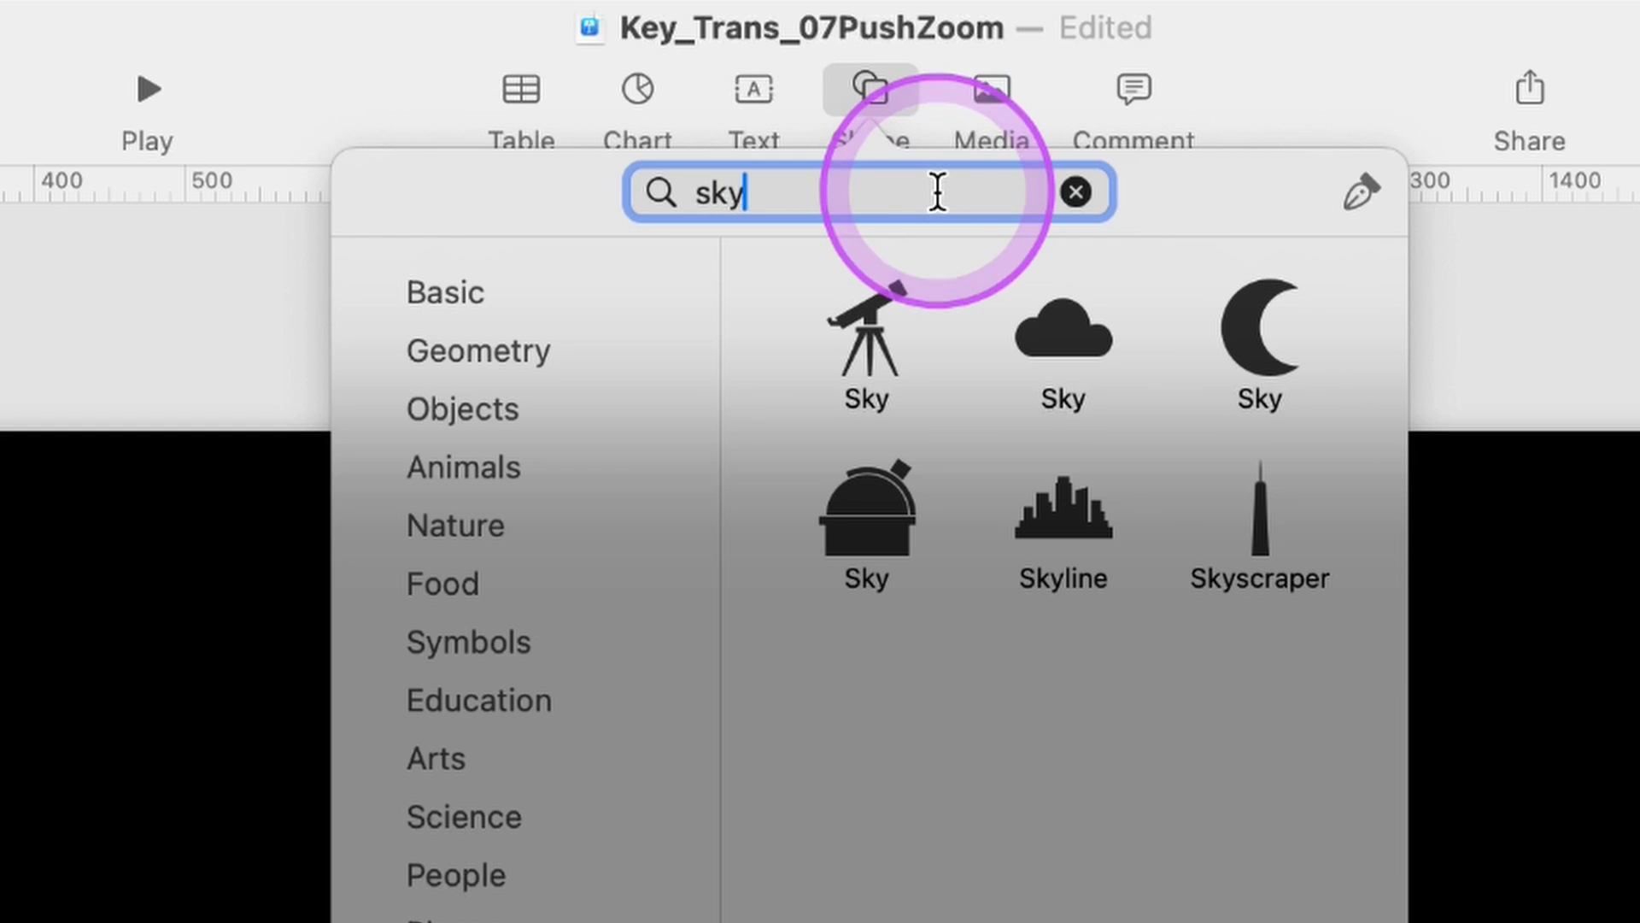
left_click(1227, 475)
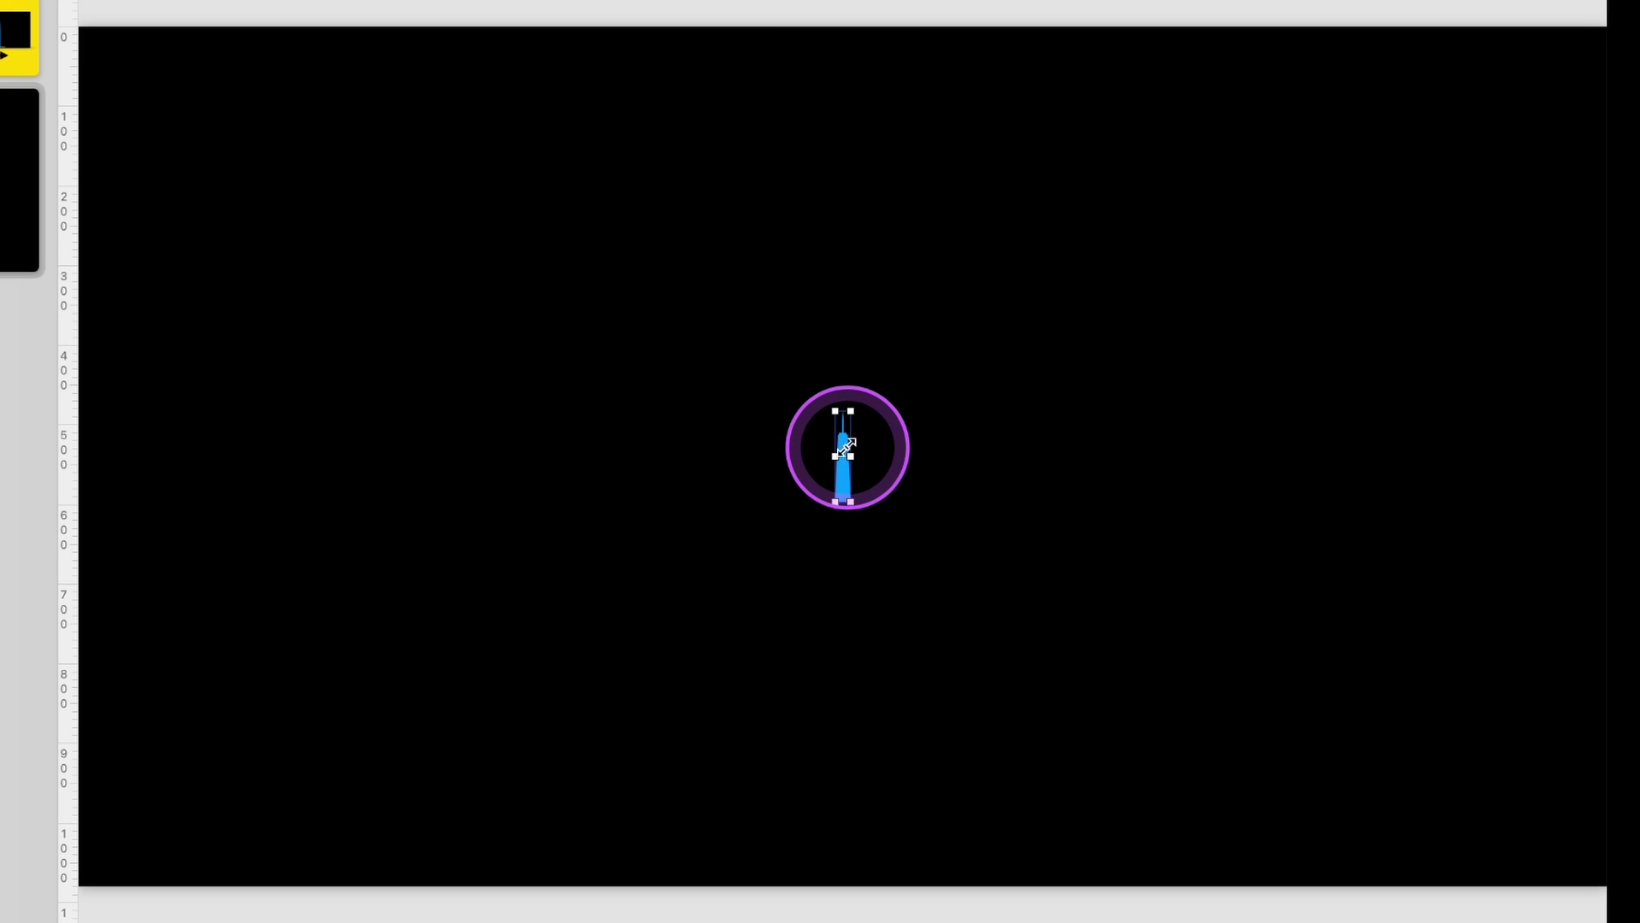
left_click_drag(851, 413, 1080, 37)
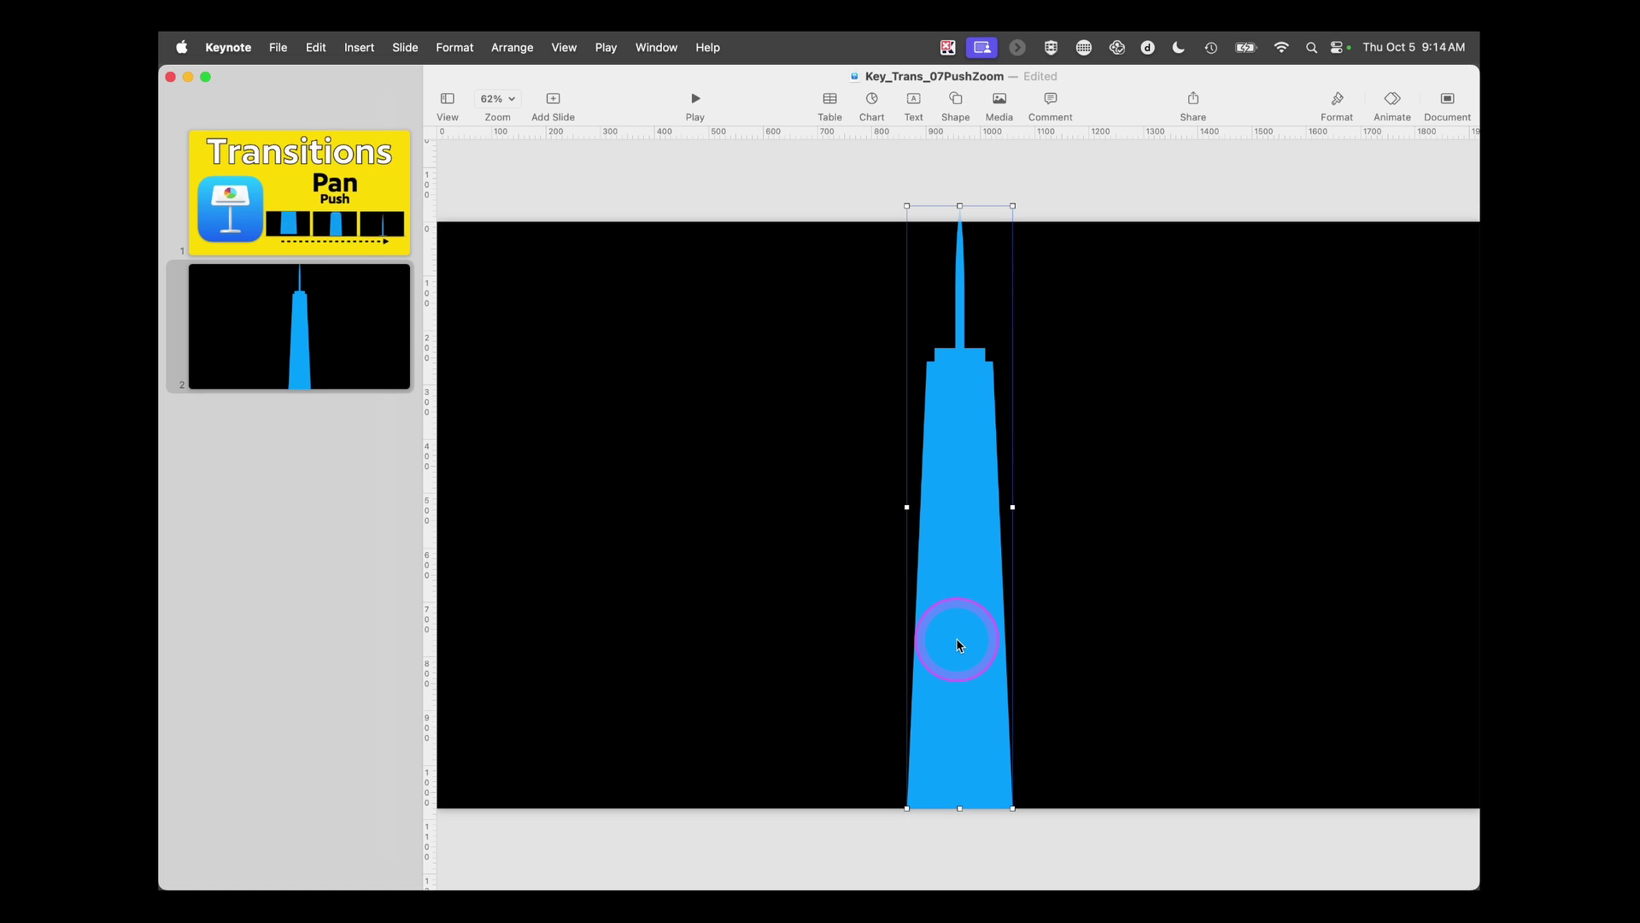
Zoom to 25%, stretch the Skyscraper far below the slide, then move it up so its base fills the slide
left_click(496, 98)
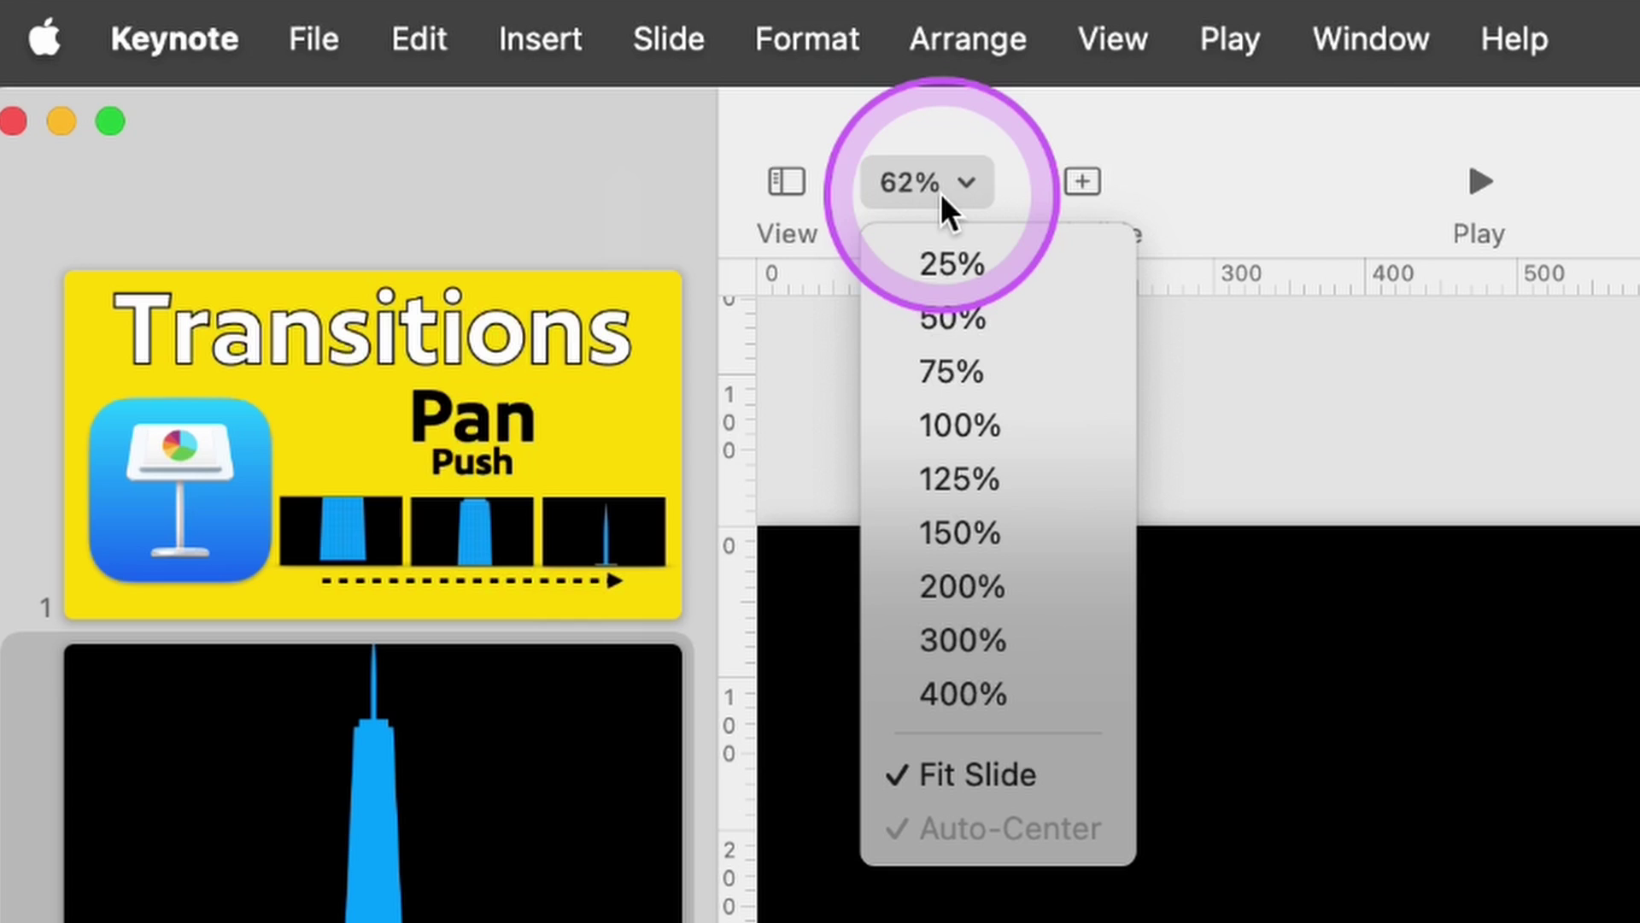
left_click(507, 129)
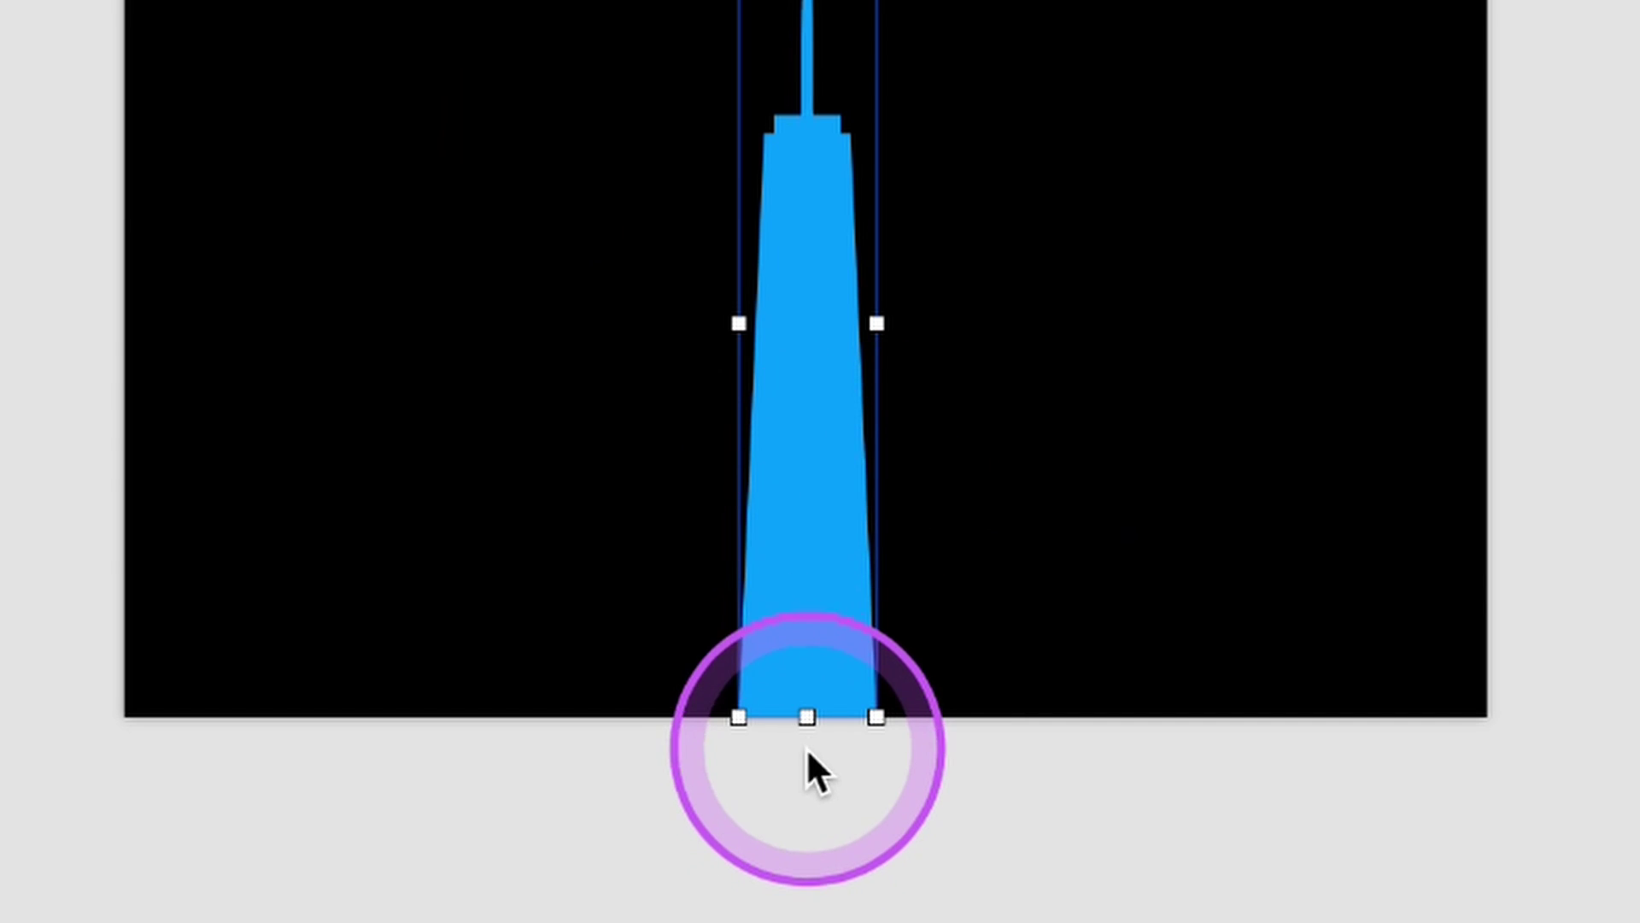
left_click_drag(877, 717, 1438, 922)
left_click_drag(981, 604, 957, 254)
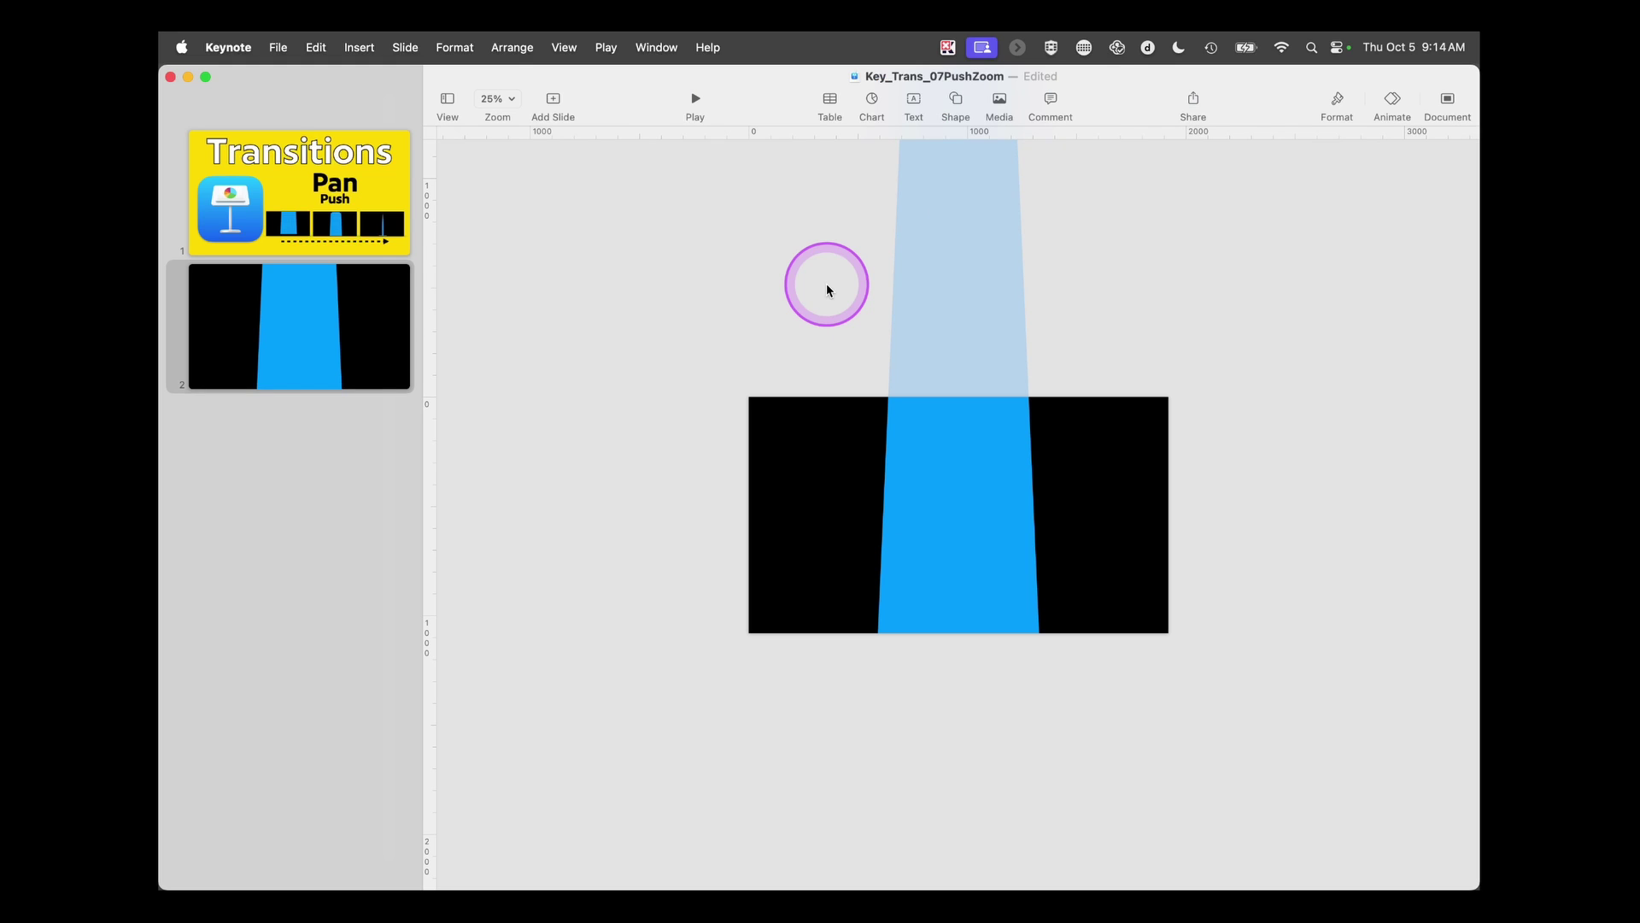
left_click(716, 402)
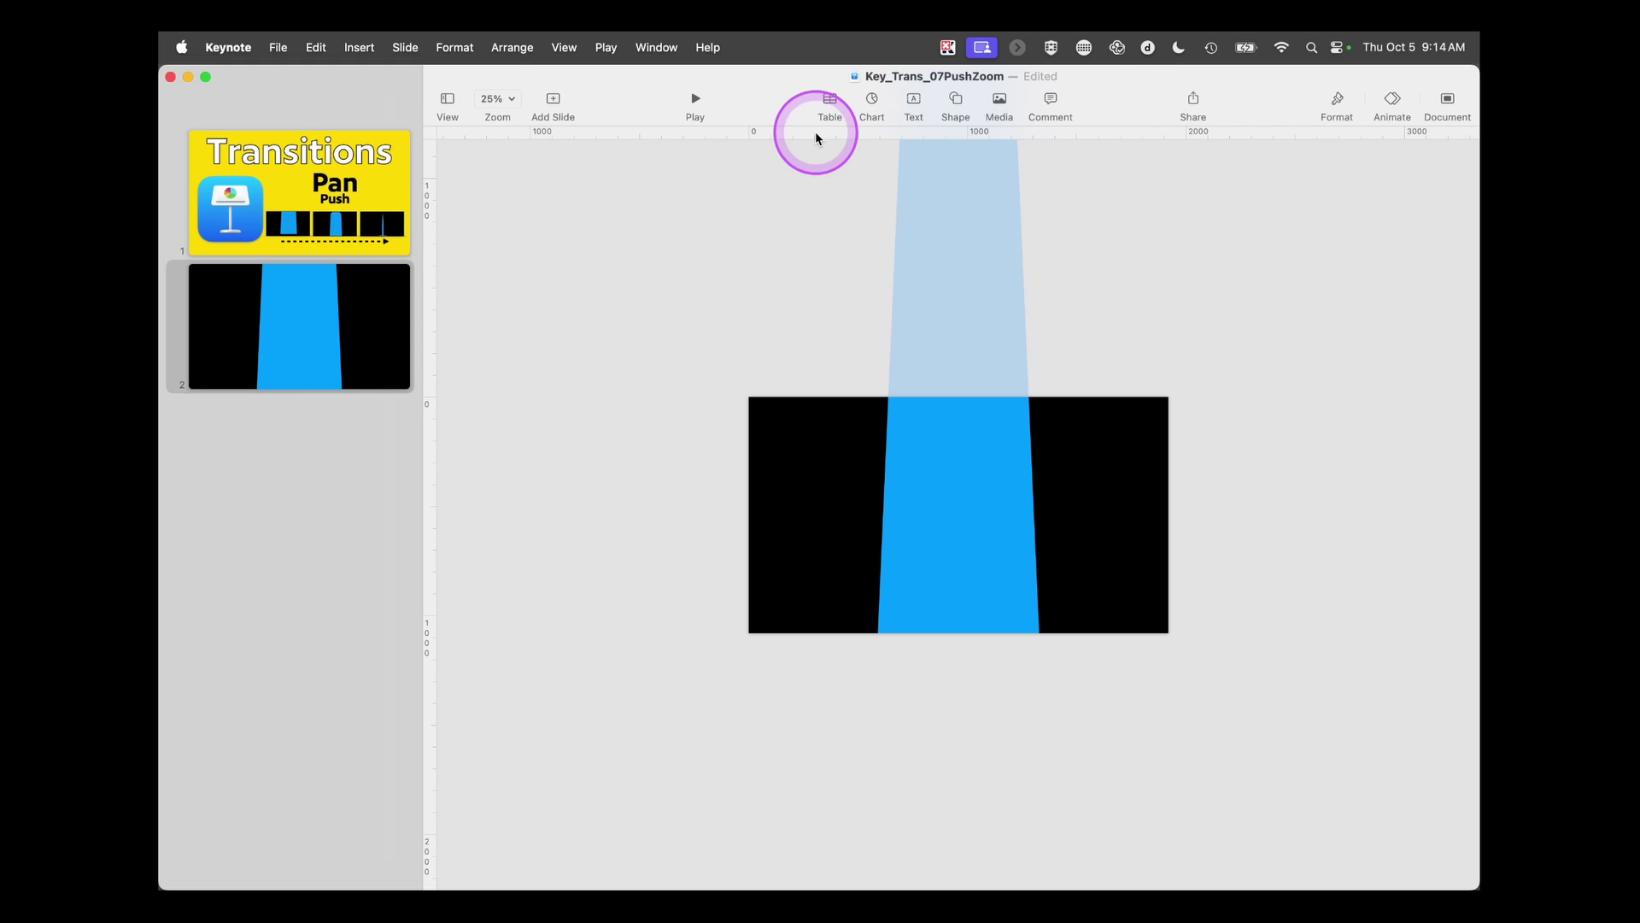
Insert a straight line and lengthen it to about 648 pt
left_click(1037, 77)
left_click(1045, 289)
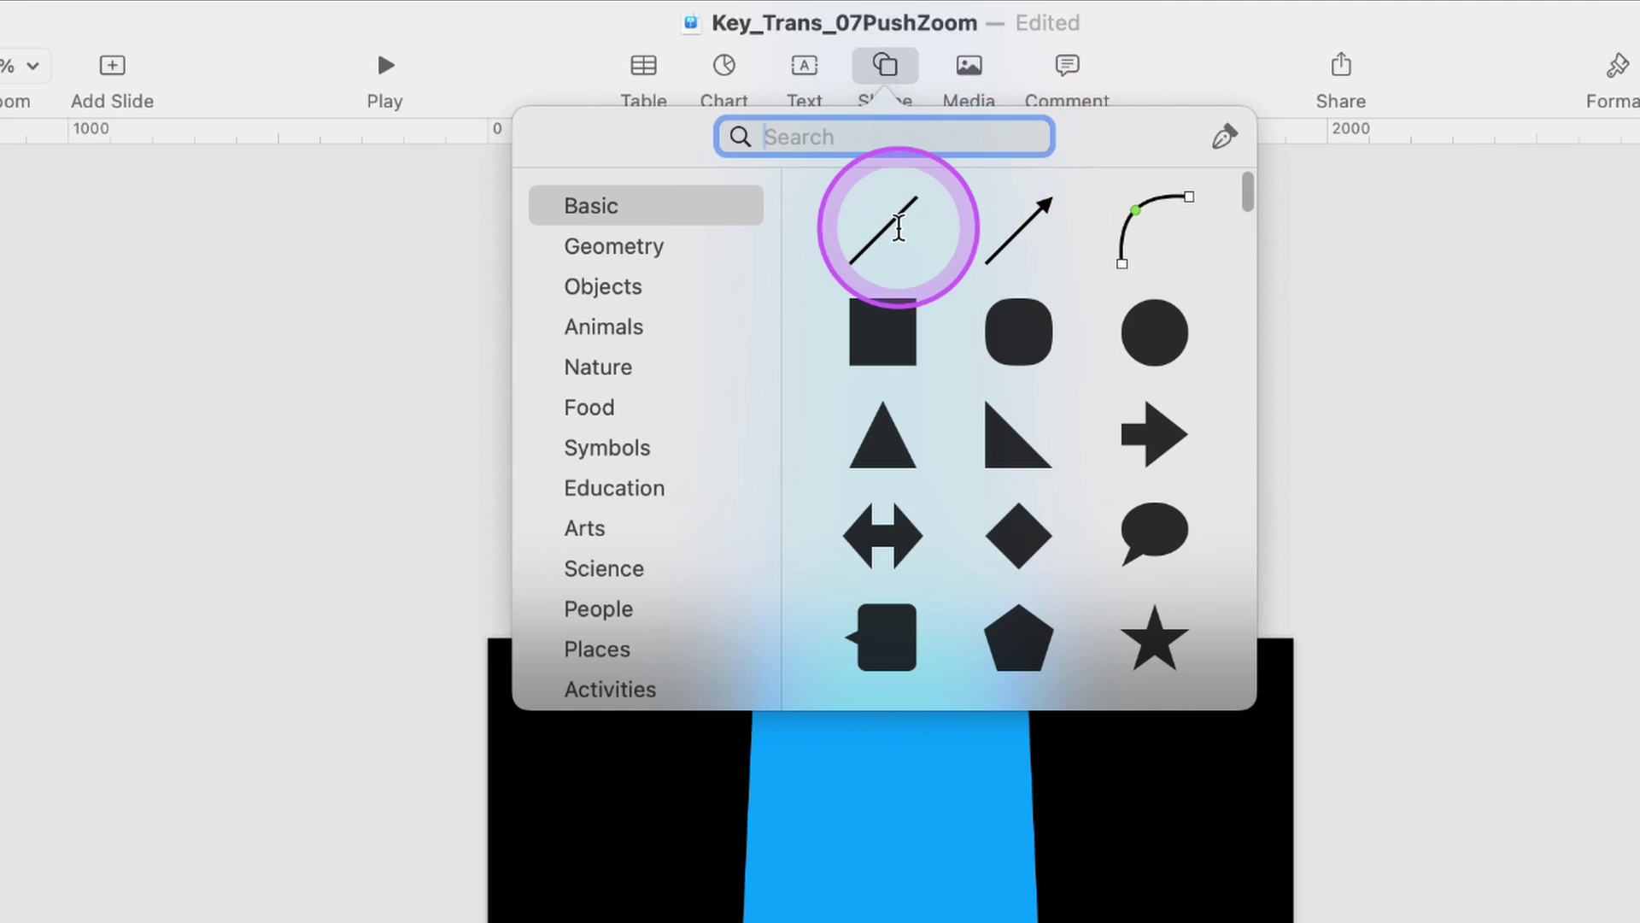
left_click_drag(912, 844, 1131, 890)
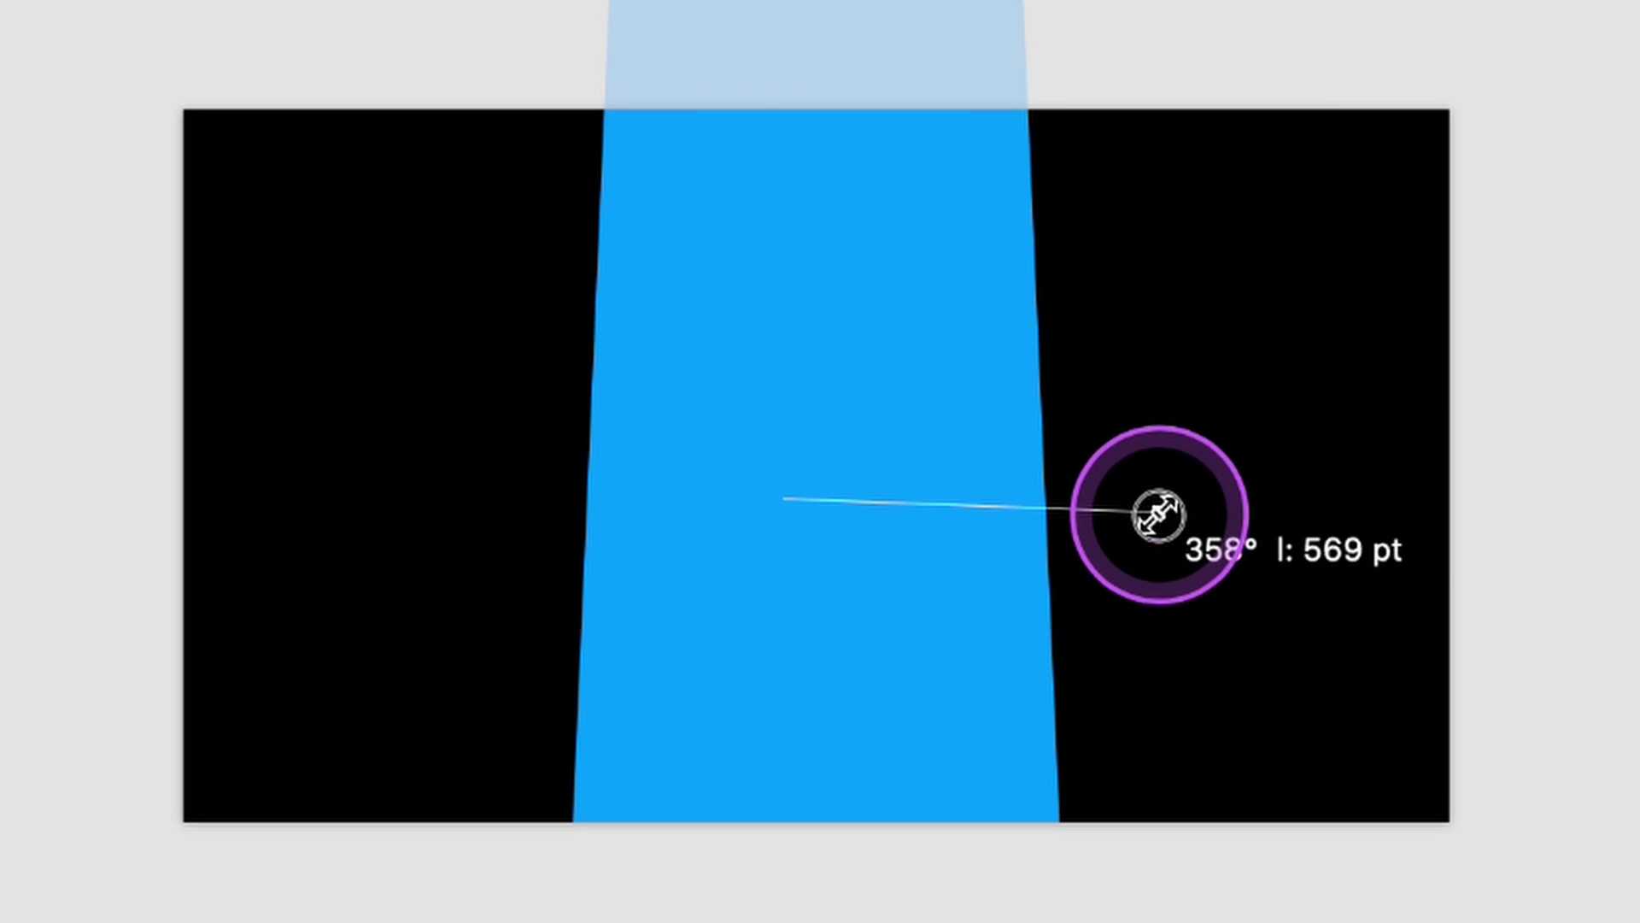
left_click_drag(1195, 506, 1209, 499)
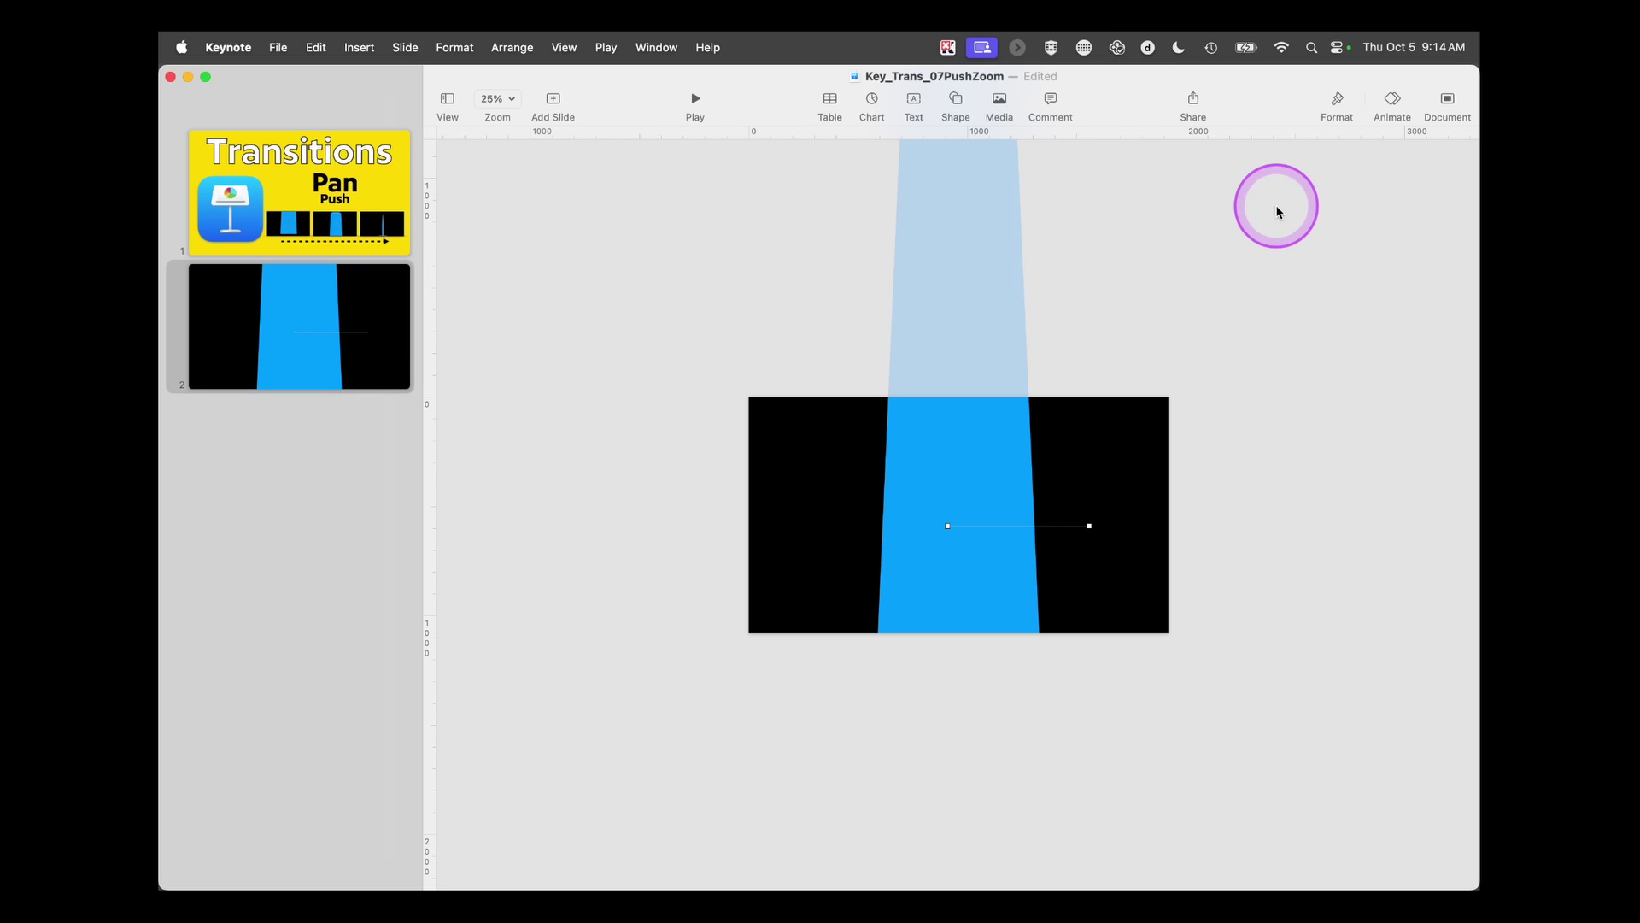
Thicken the line's stroke to 10 pt and place it exactly on the slide's top edge
left_click(1334, 100)
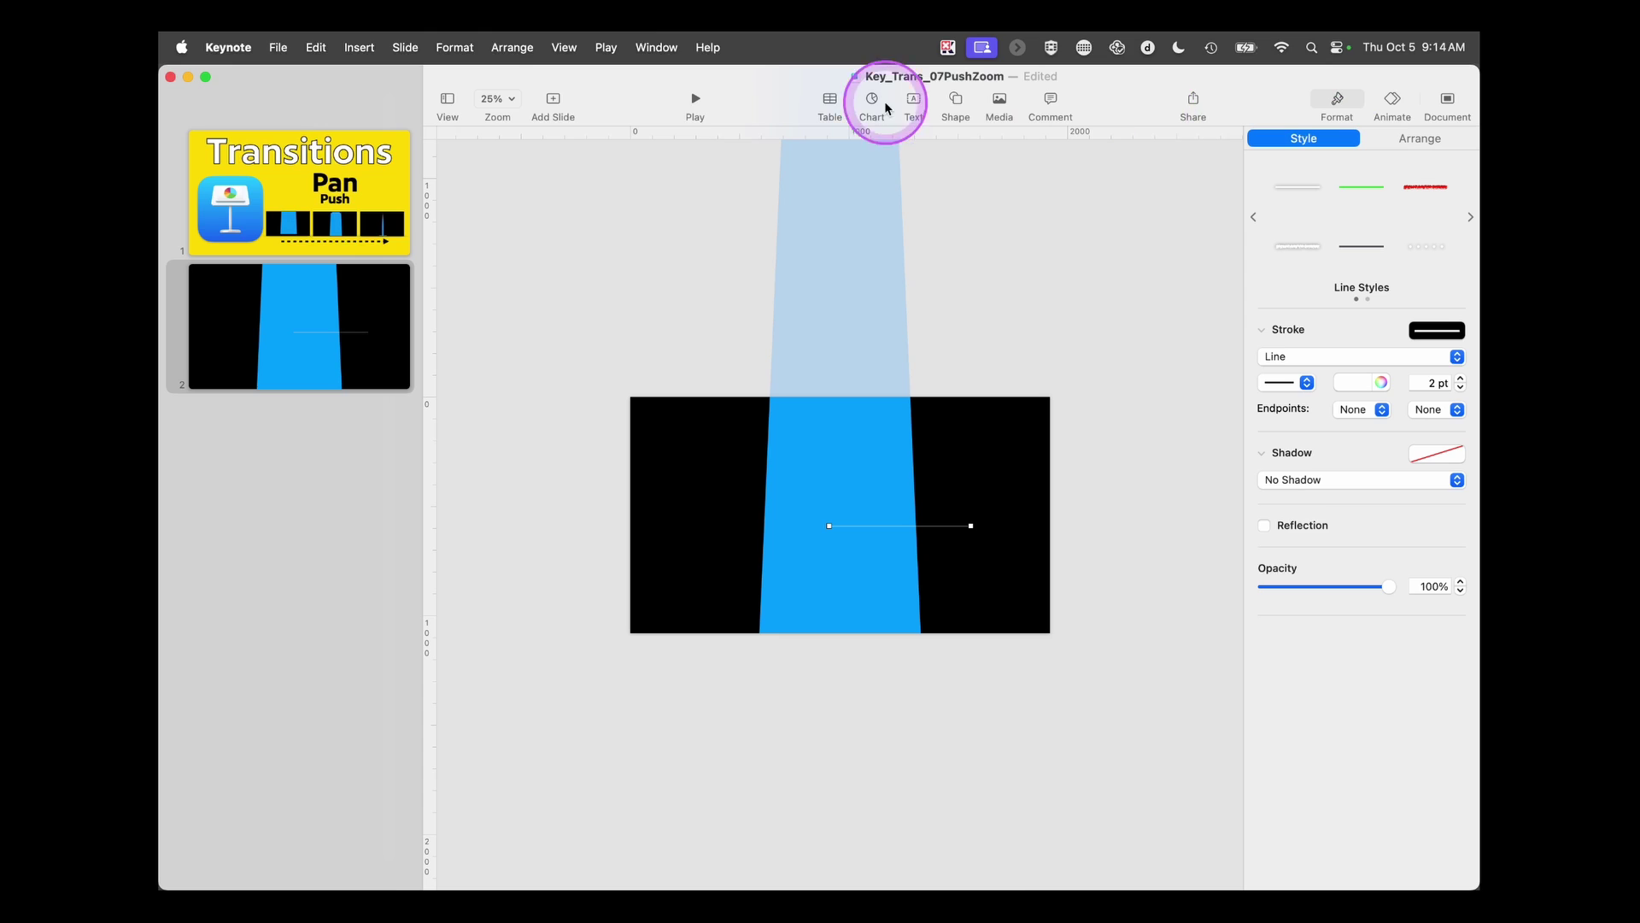
left_click(564, 47)
mouse_move(599, 130)
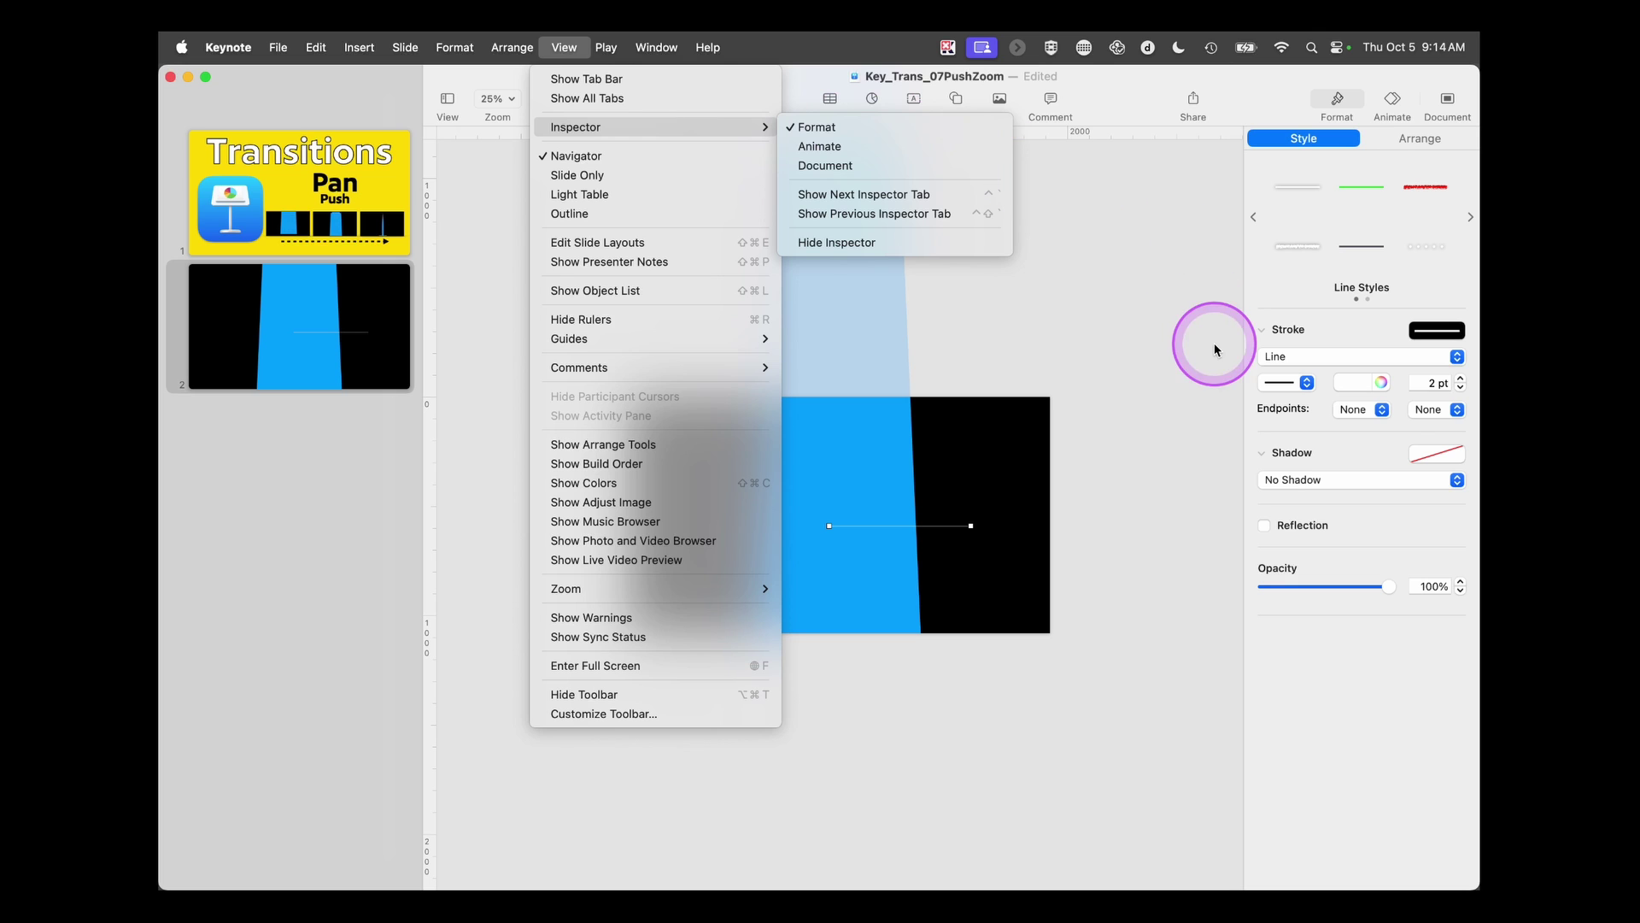
left_click(1439, 377)
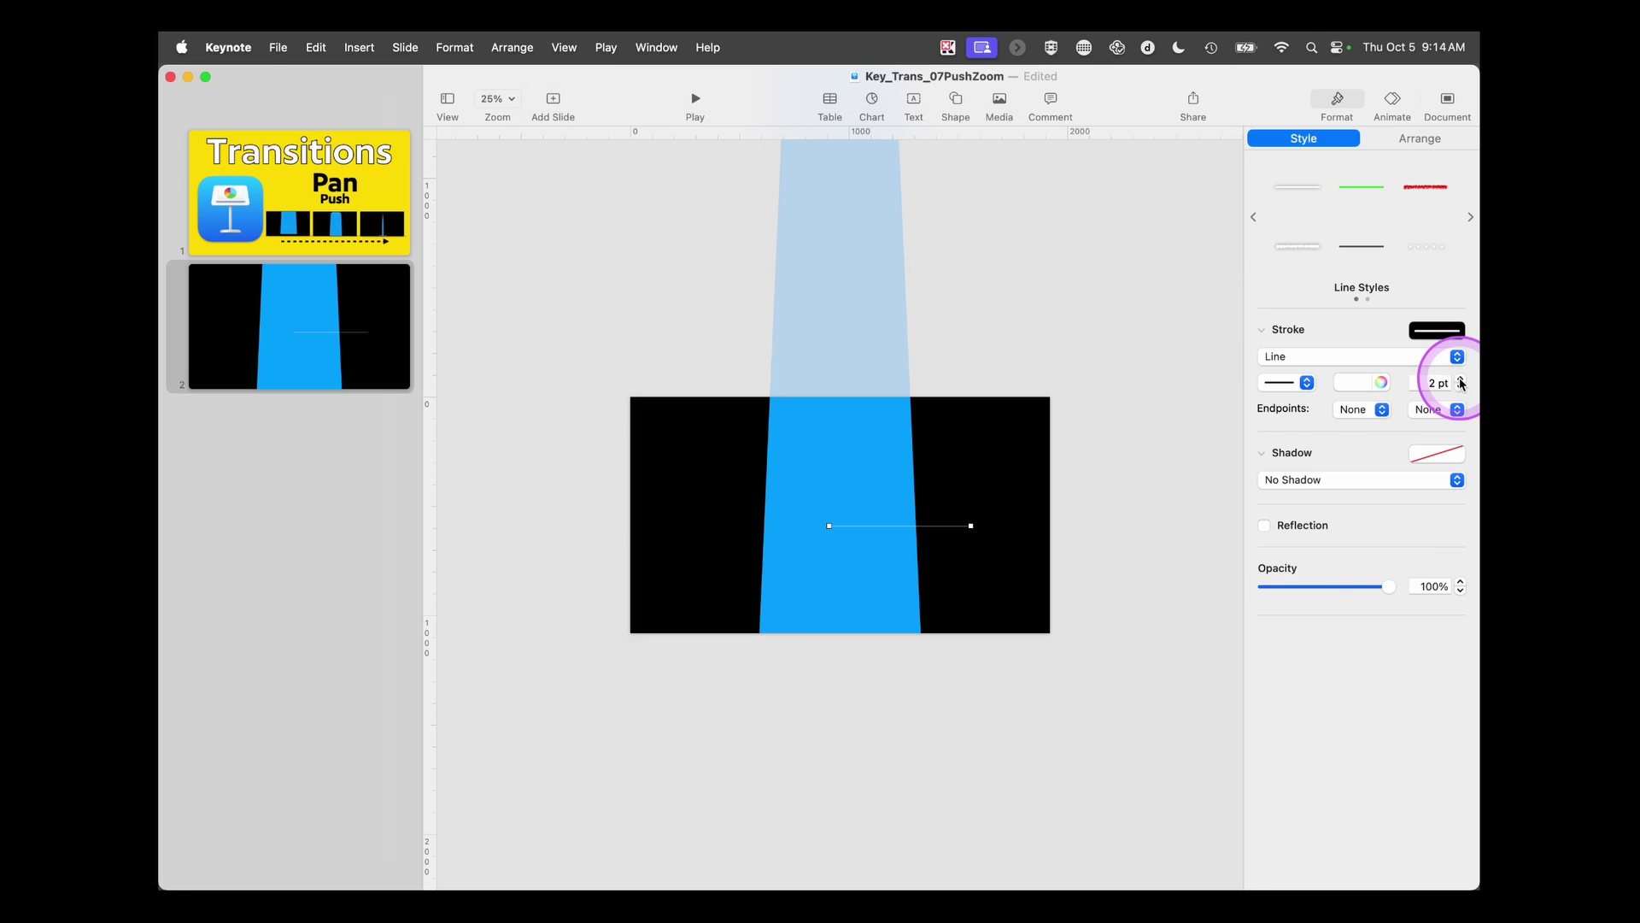
left_click(1602, 548)
left_click(1602, 548)
left_click(1602, 547)
left_click(1602, 548)
left_click(1602, 547)
left_click(1602, 548)
left_click(1602, 548)
left_click(1602, 548)
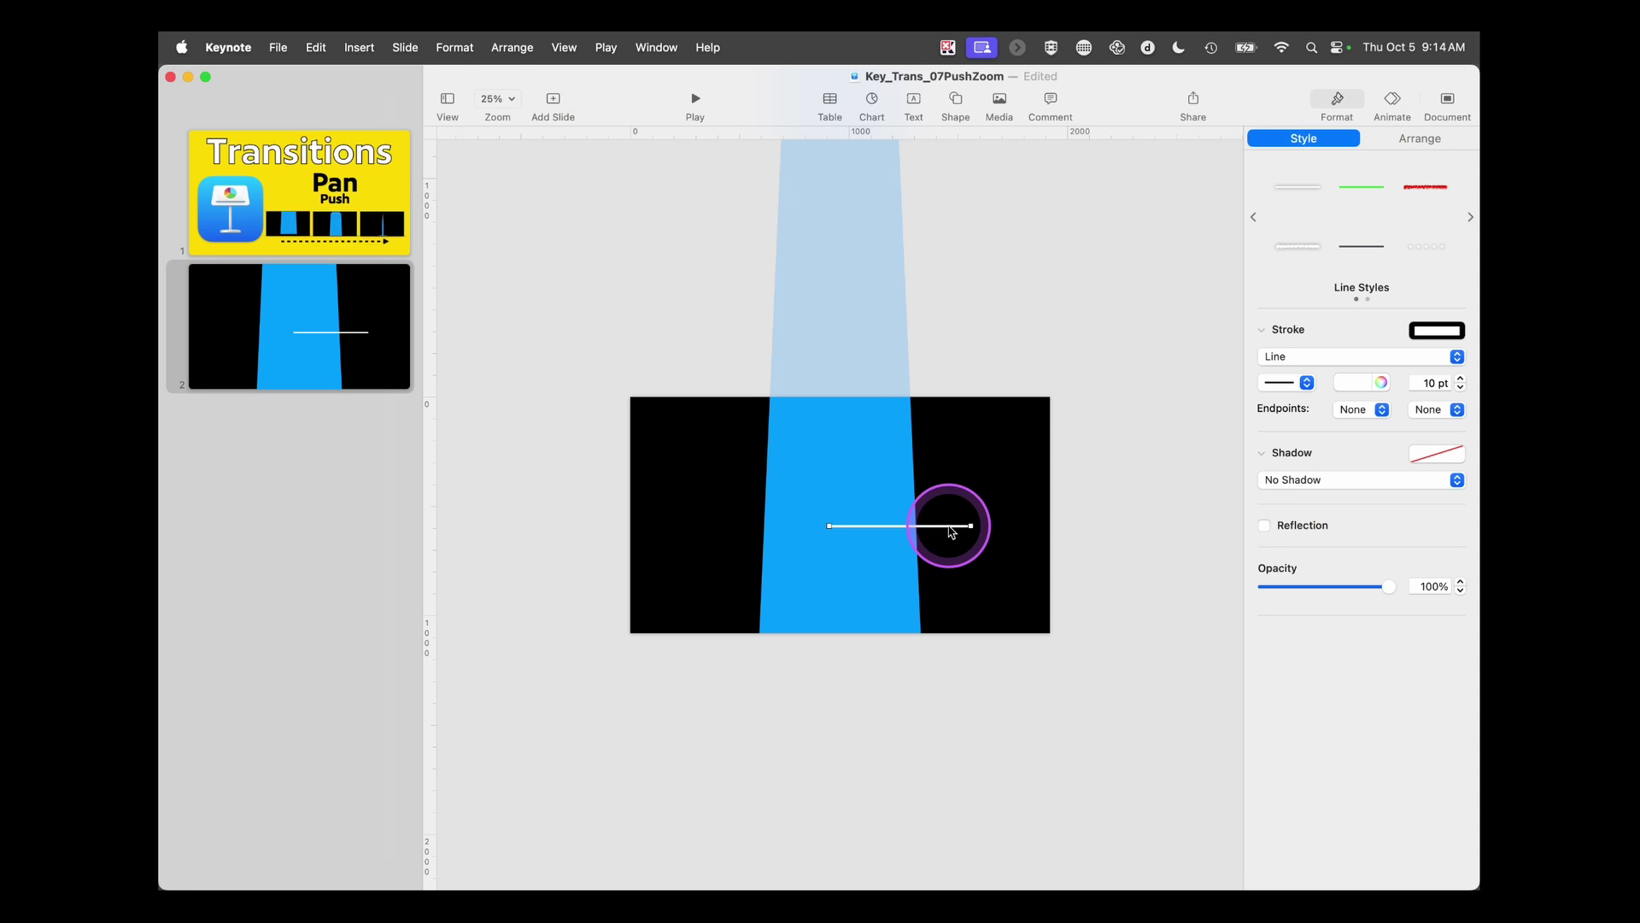
left_click_drag(950, 530, 888, 396)
left_click_drag(992, 88, 994, 88)
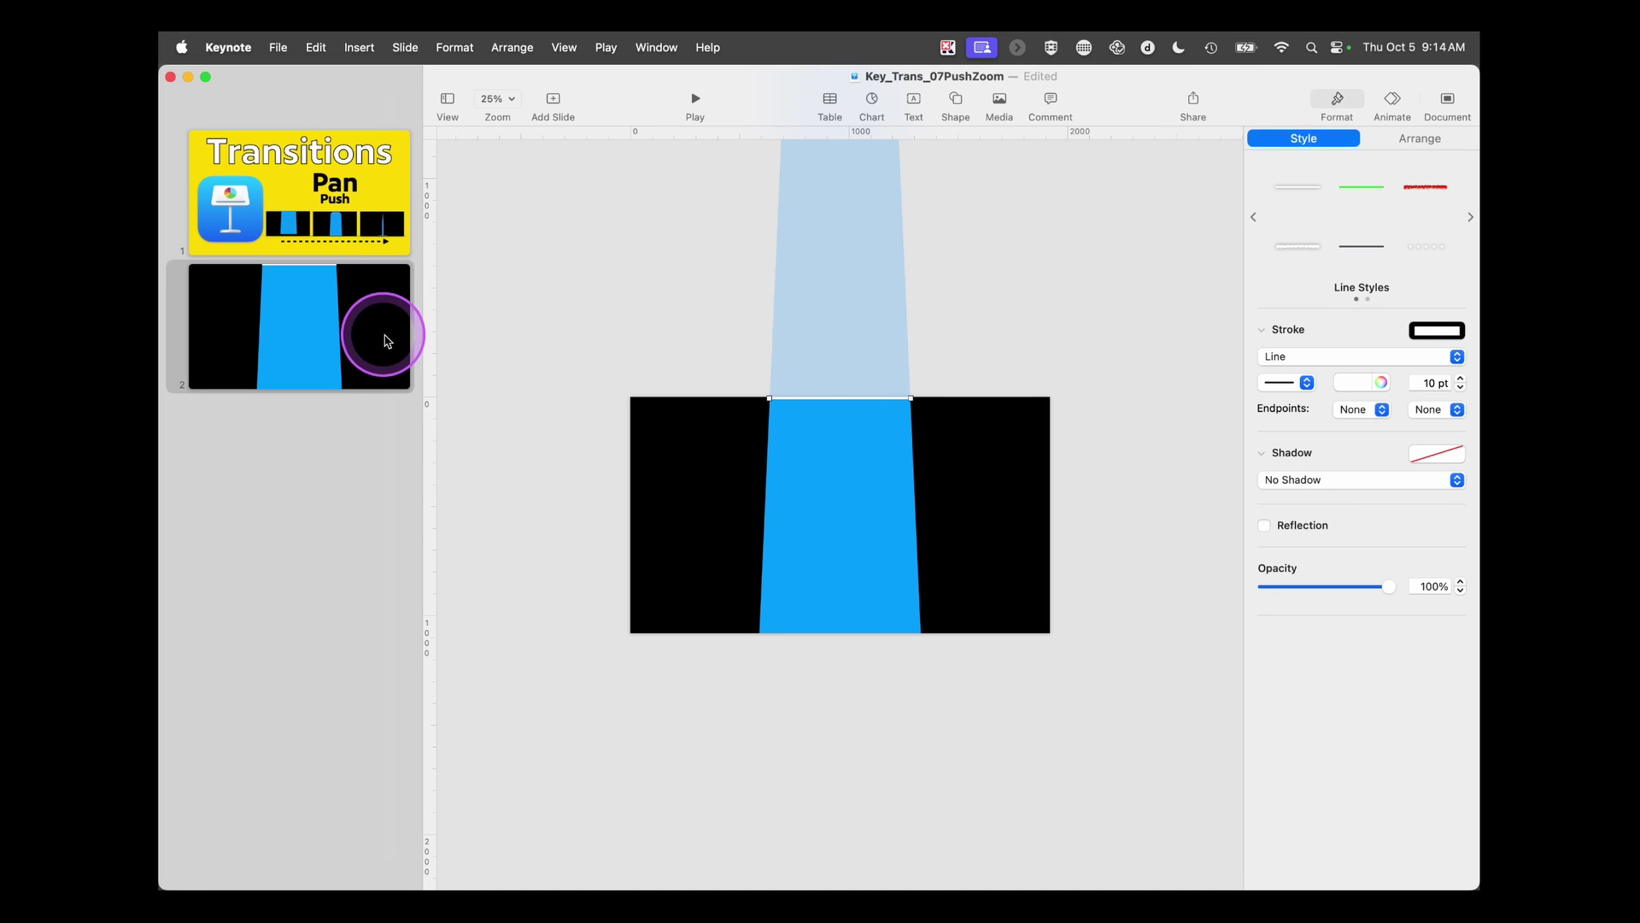
Duplicate slide 2 as slide 3
left_click(359, 330)
right_click(522, 187)
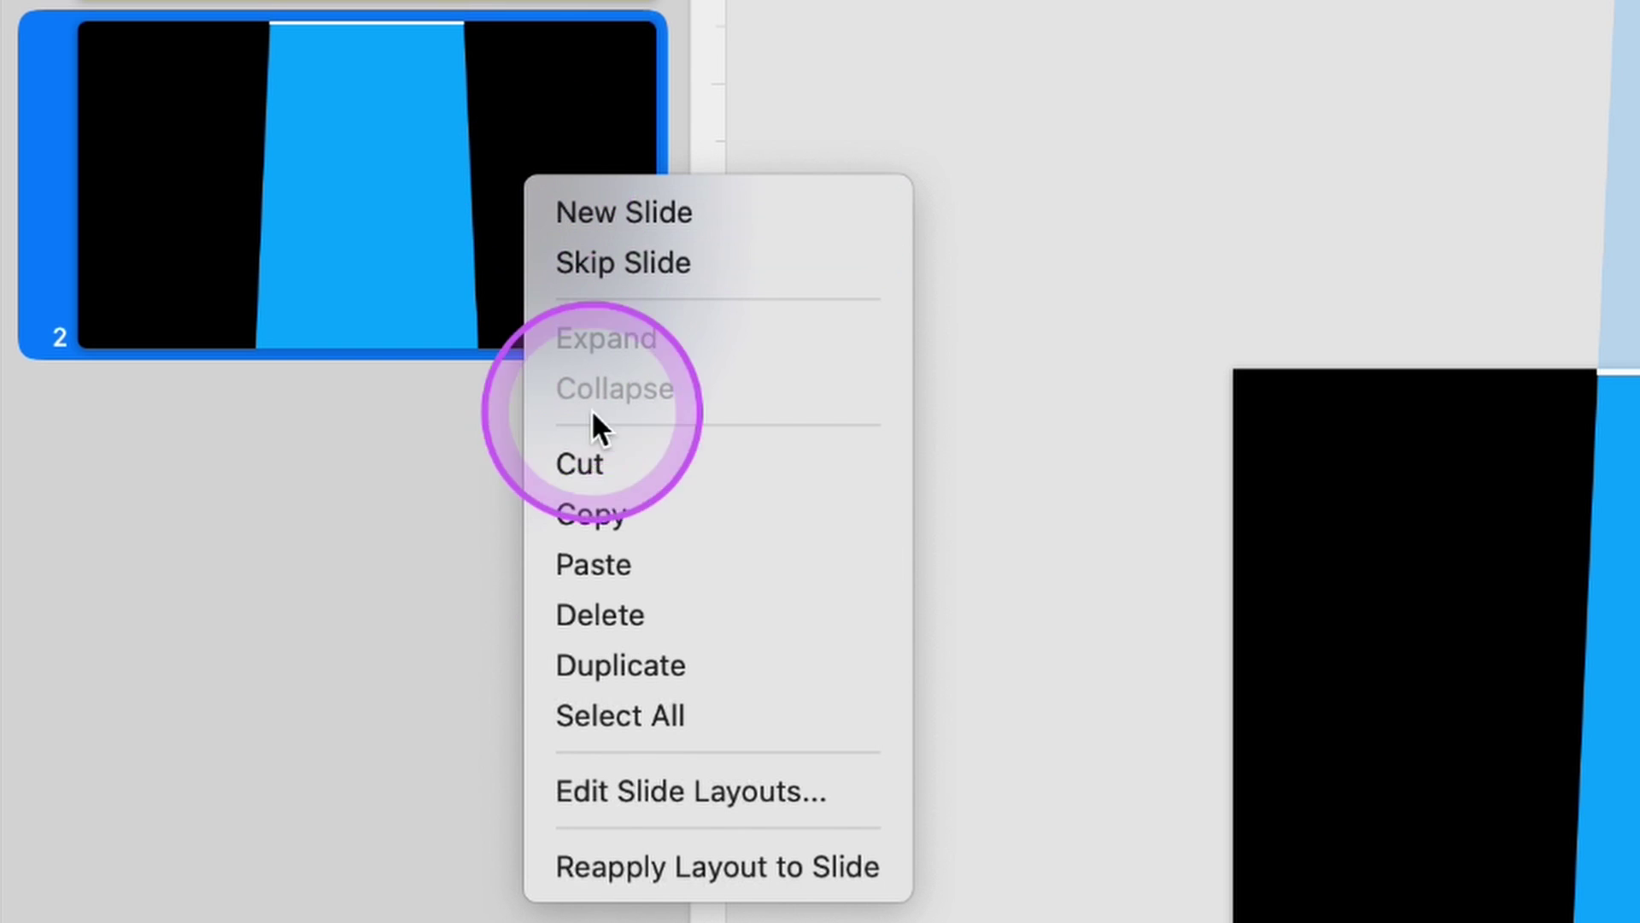
left_click(631, 668)
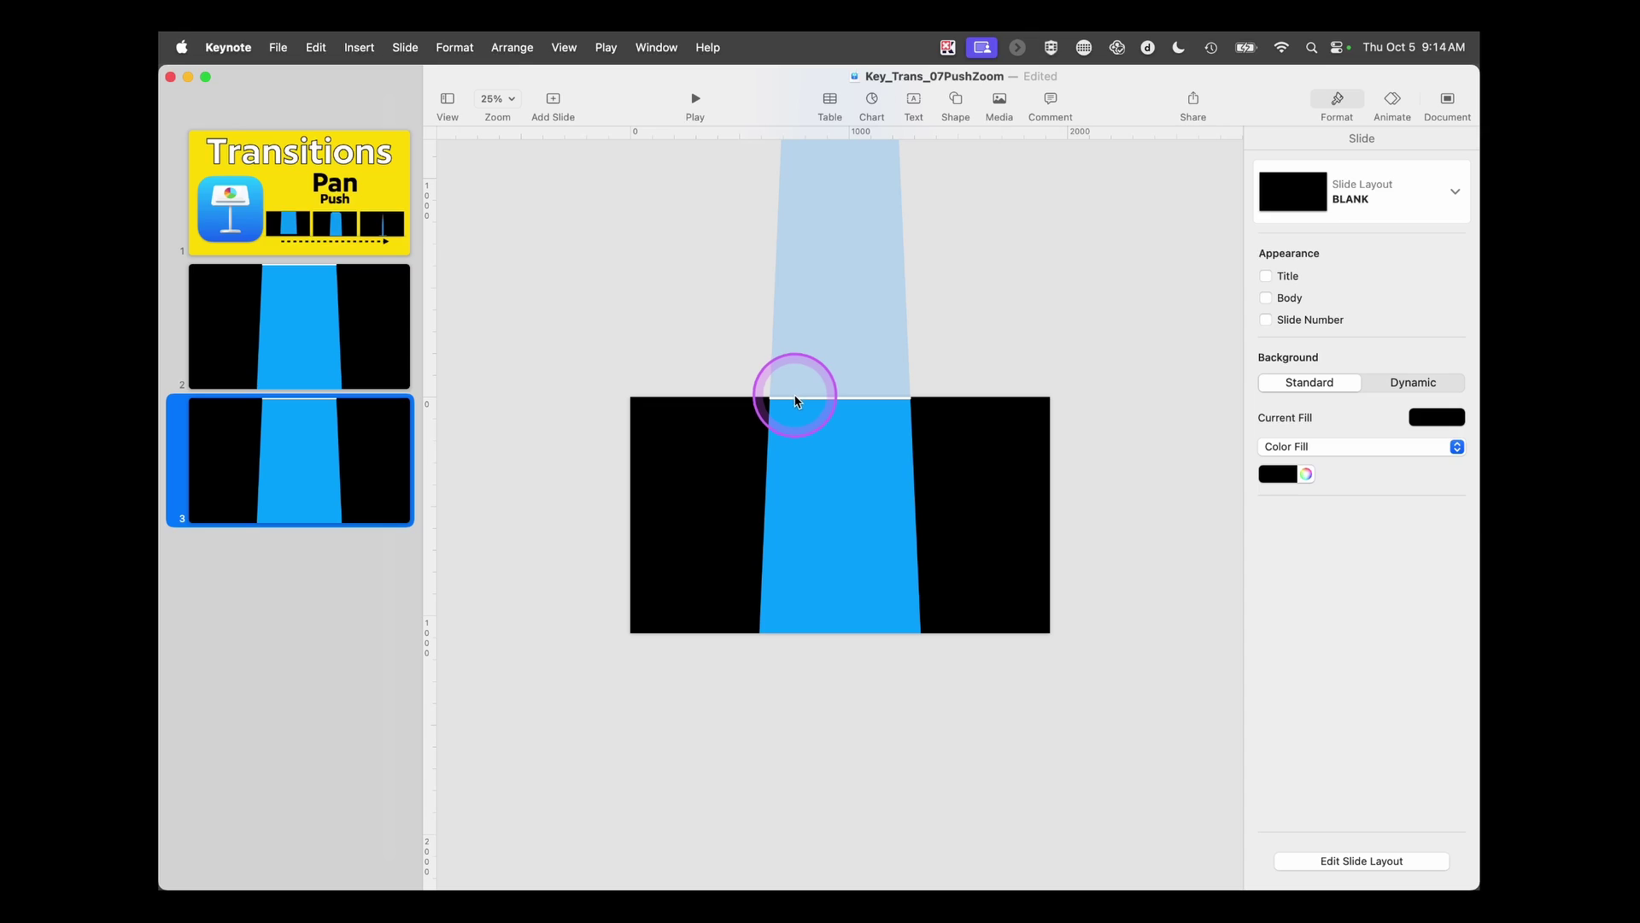
Lower the skyscraper and line one slide height, then return the white line to the top edge
left_click(795, 402)
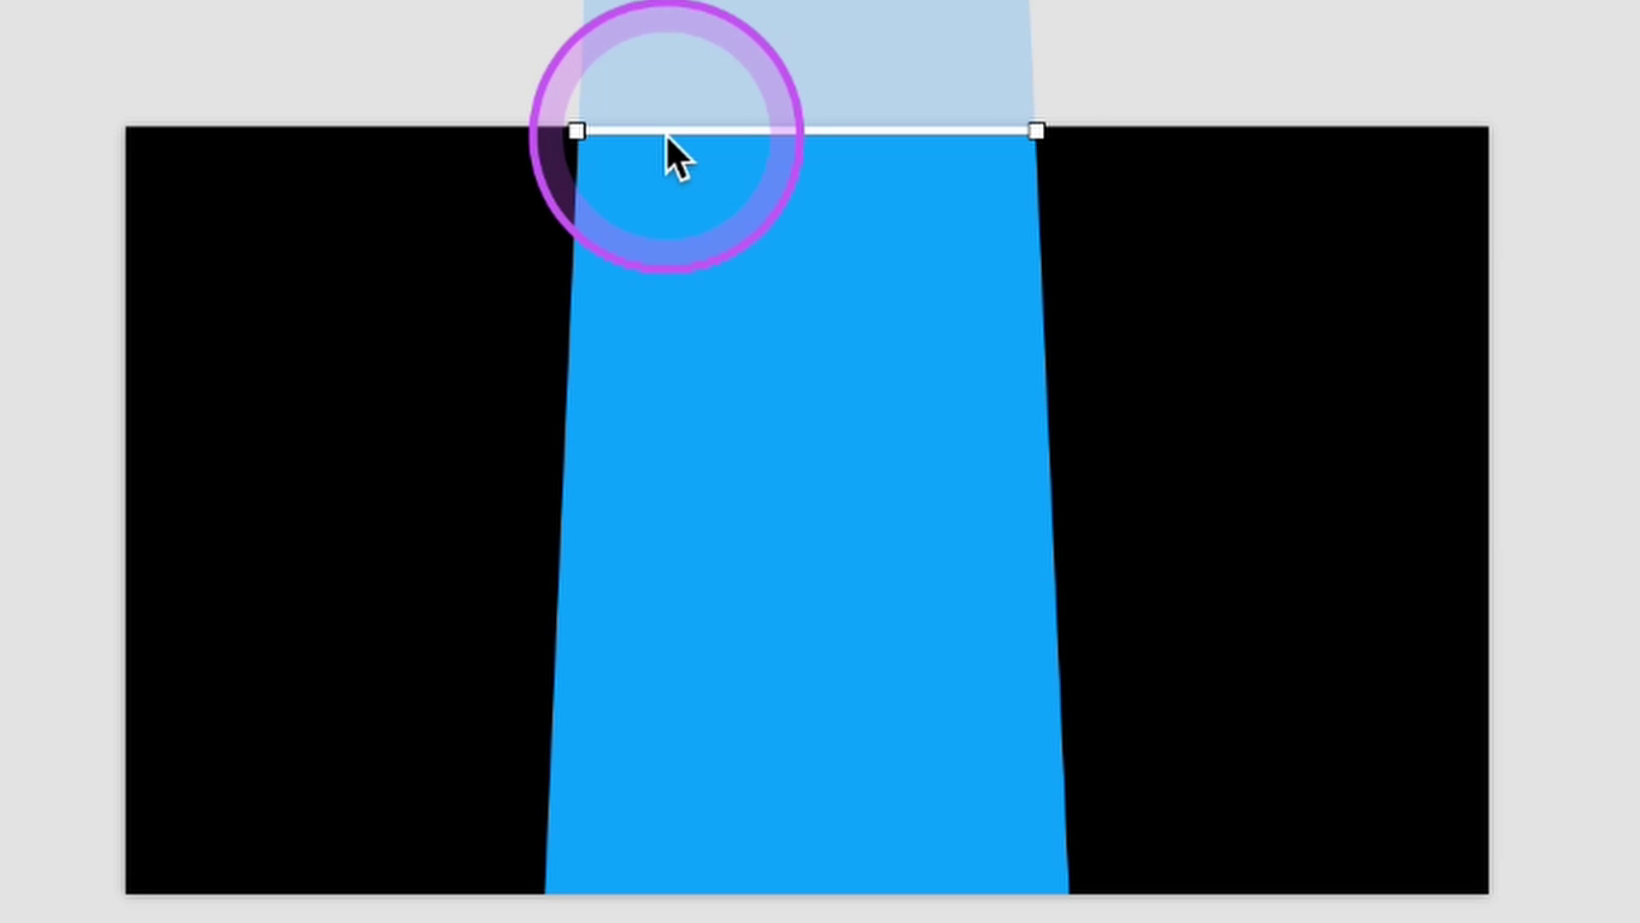
left_click(699, 412)
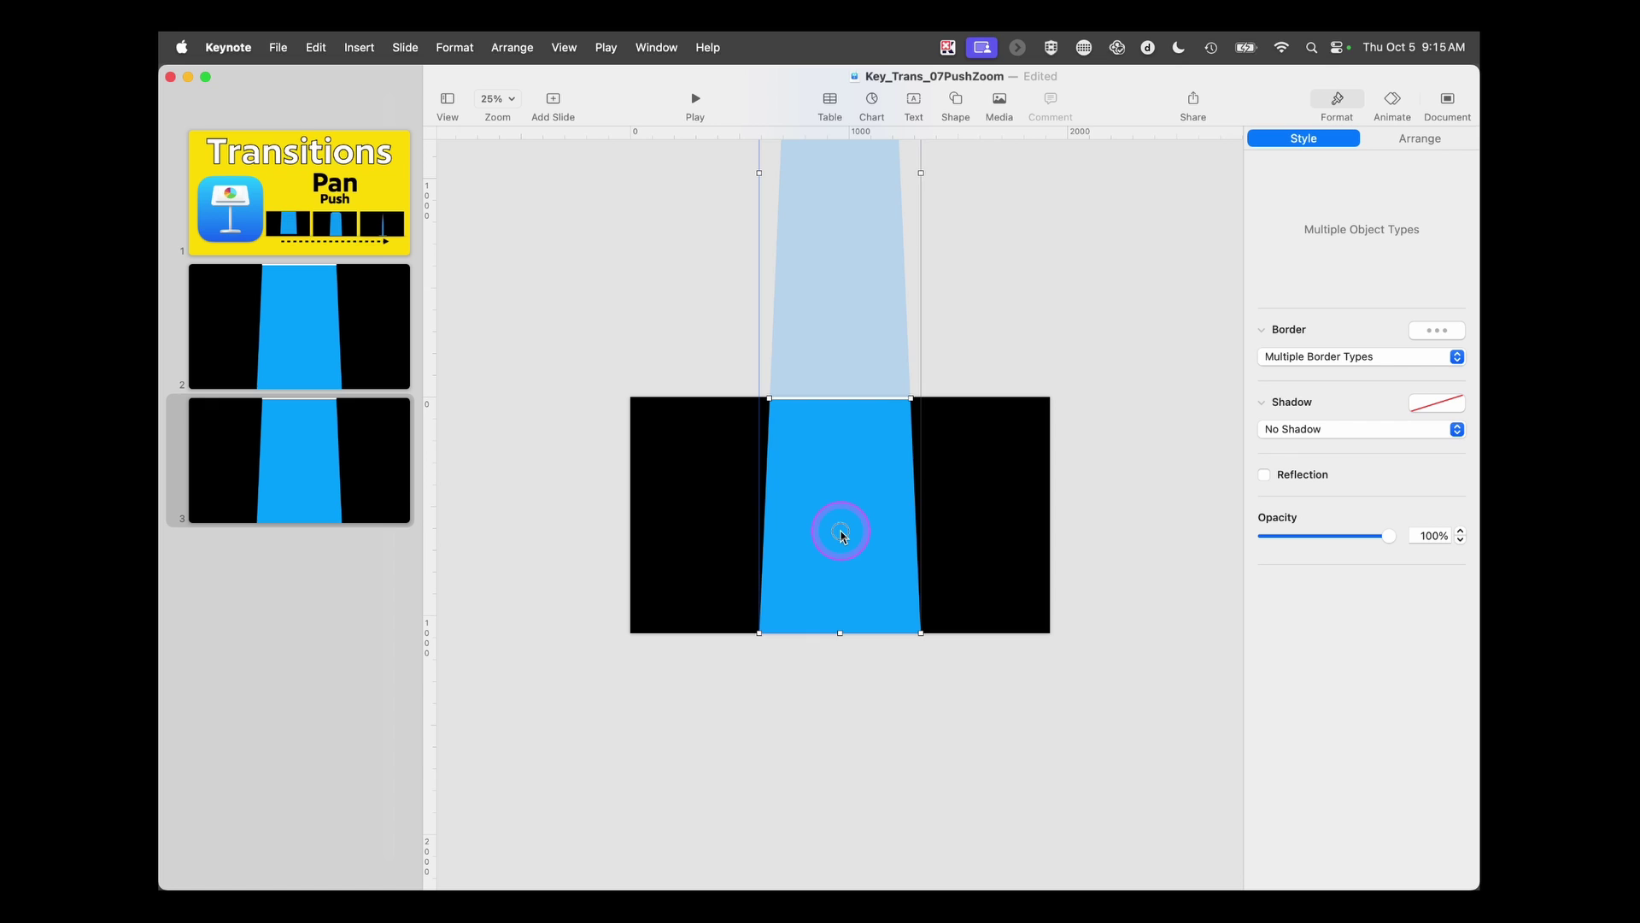
left_click_drag(801, 573, 843, 708)
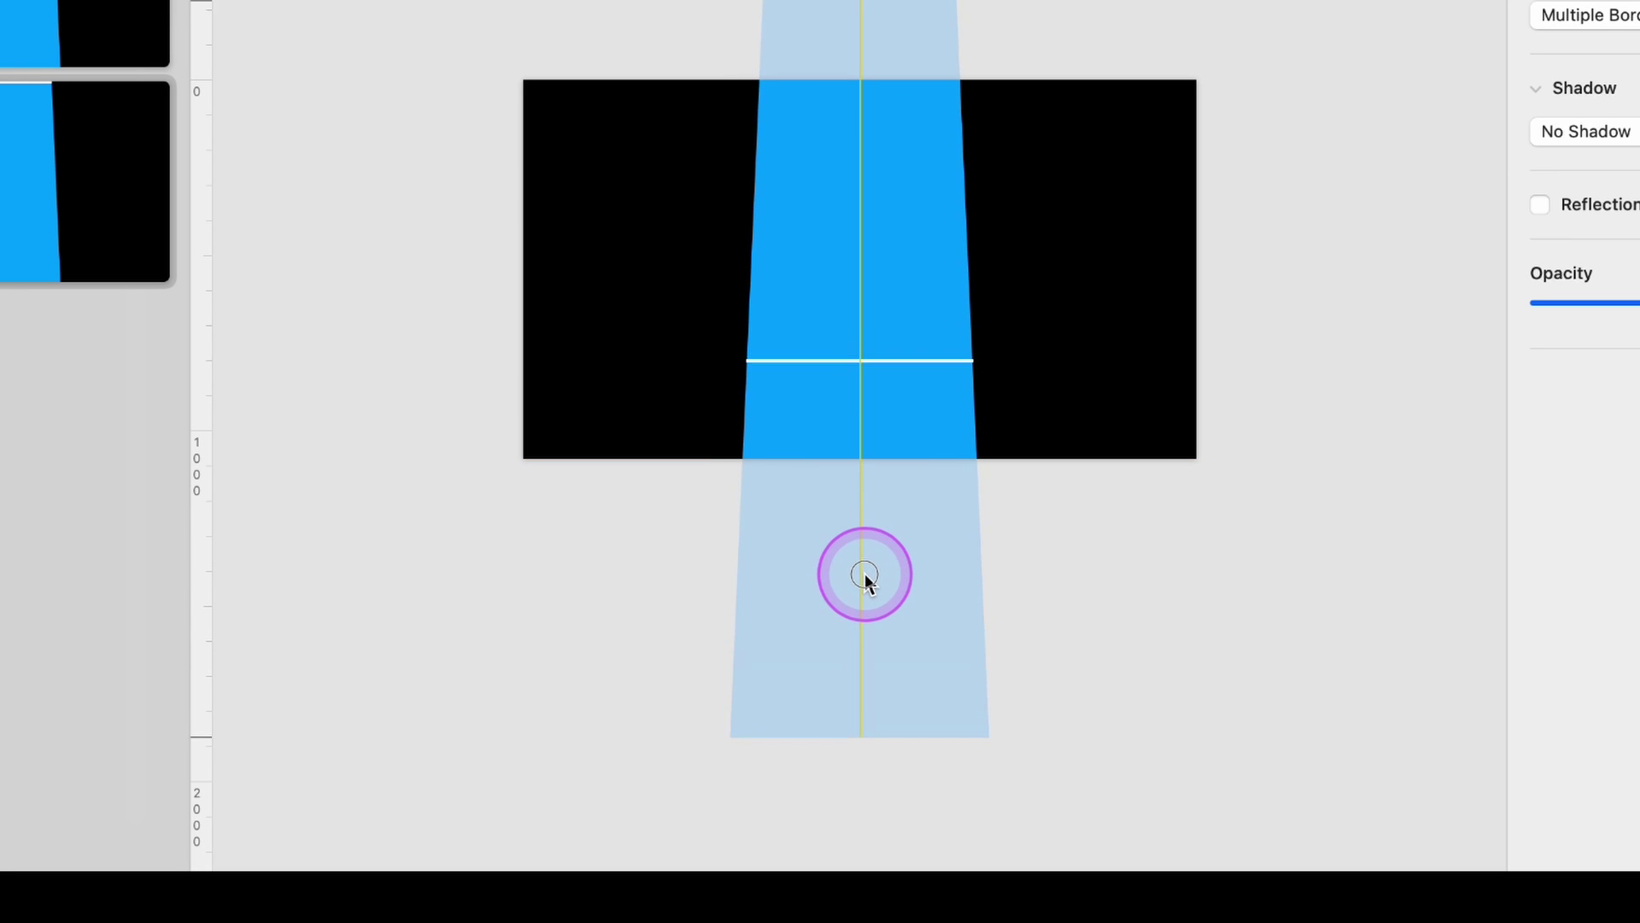
left_click_drag(864, 575, 861, 671)
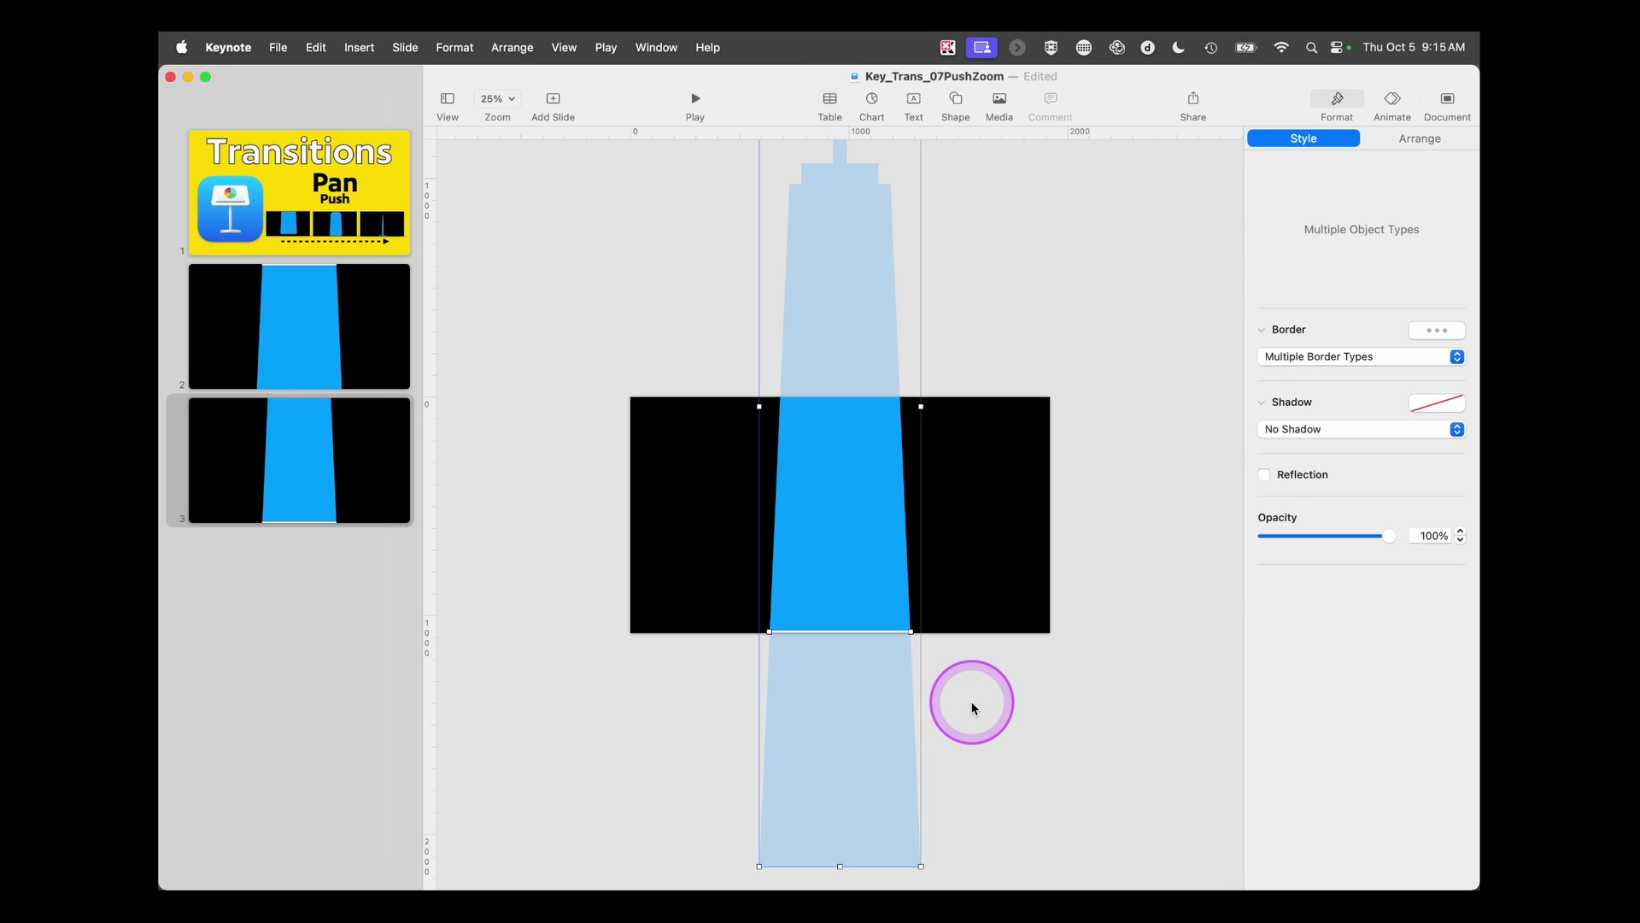
left_click(974, 708)
left_click(881, 632)
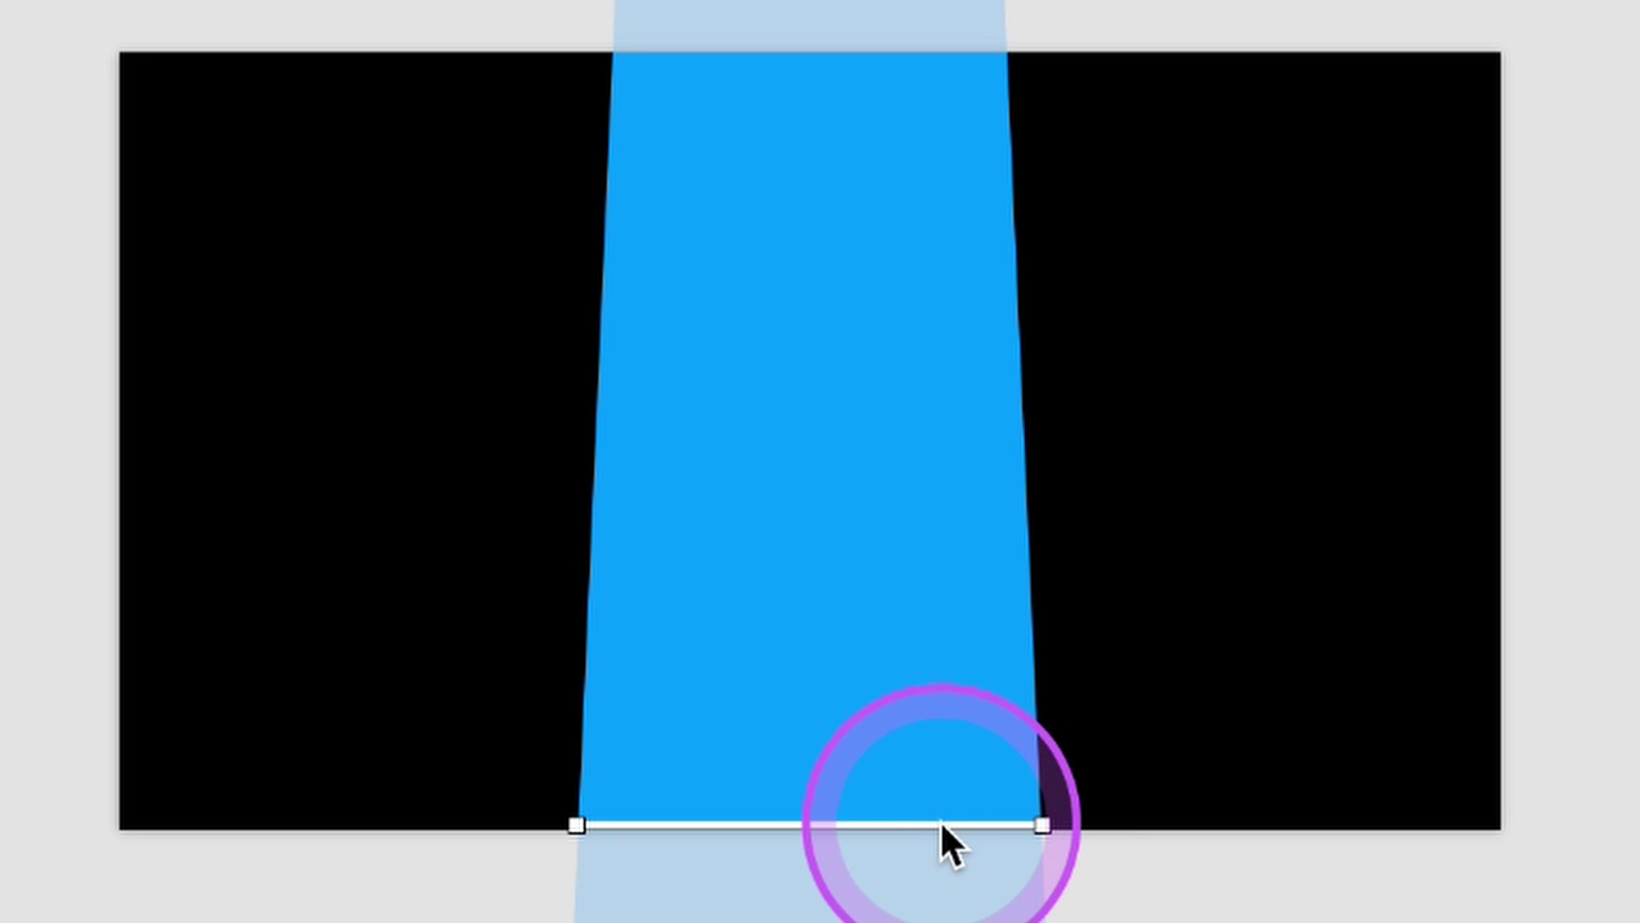
left_click_drag(940, 820, 924, 58)
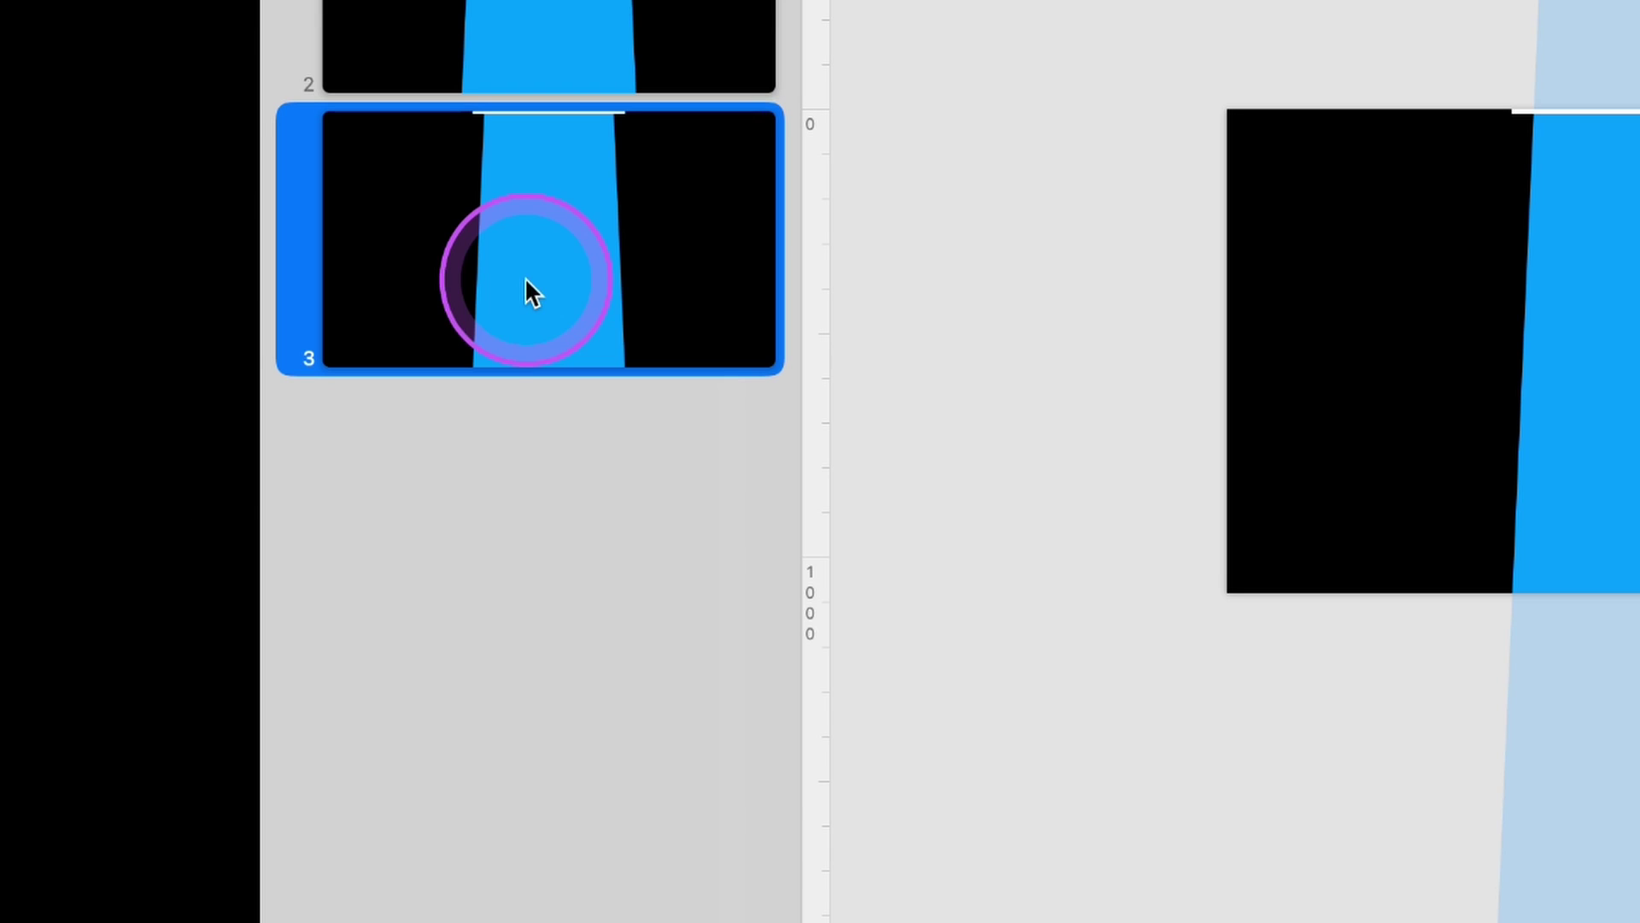
Duplicate slide 3 as slide 4 and drop the line and skyscraper one slide height lower
right_click(291, 487)
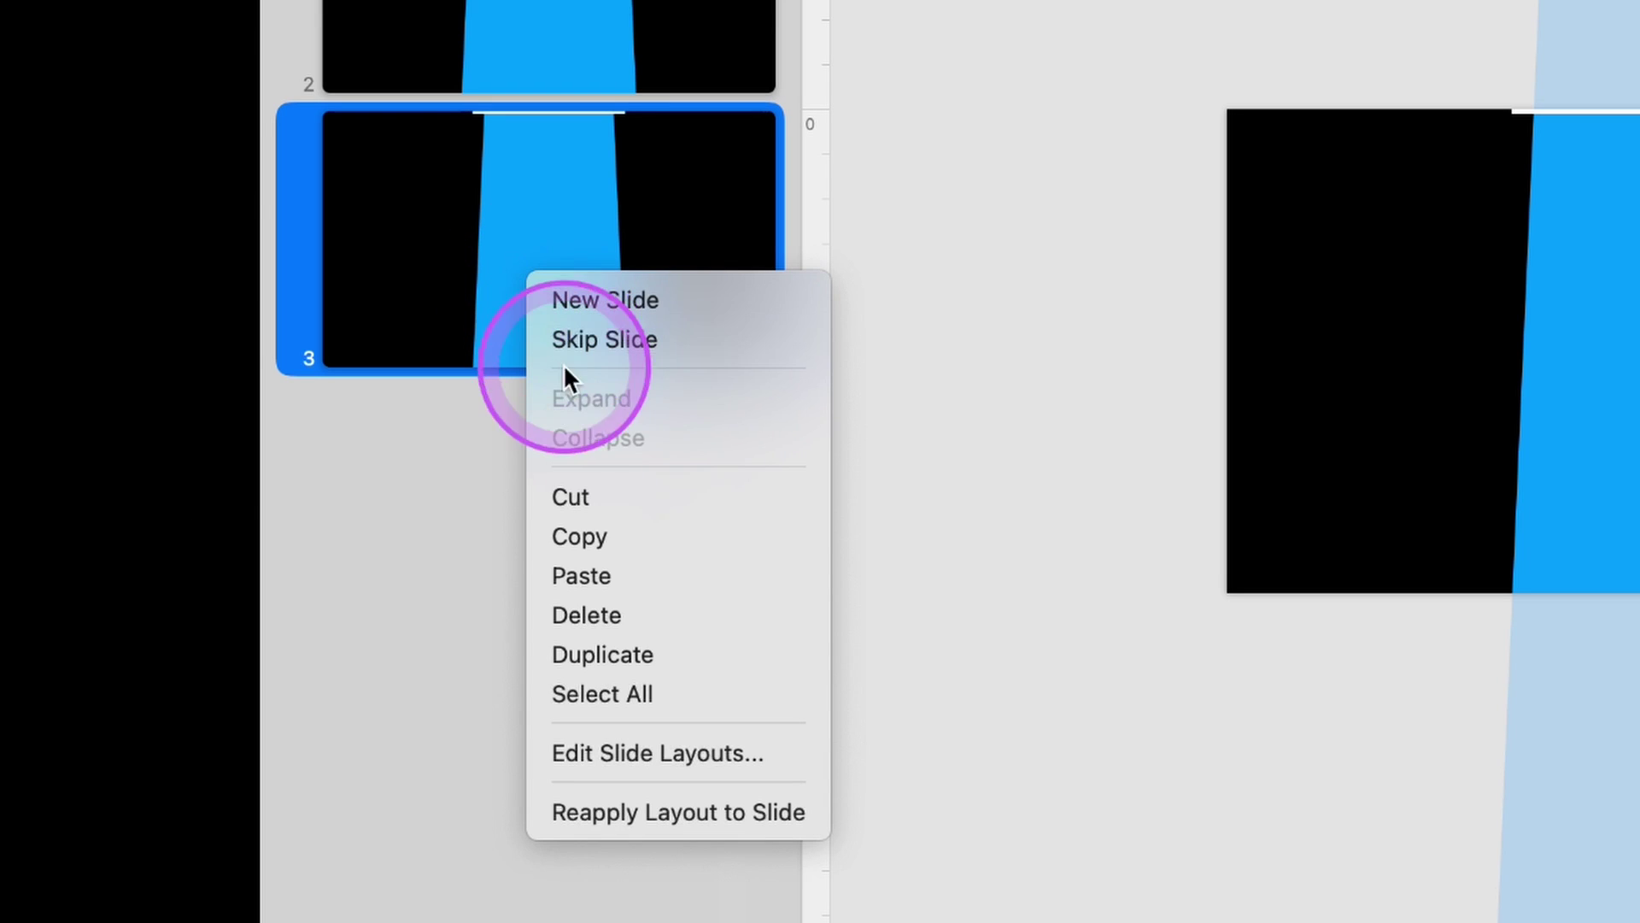
left_click(600, 653)
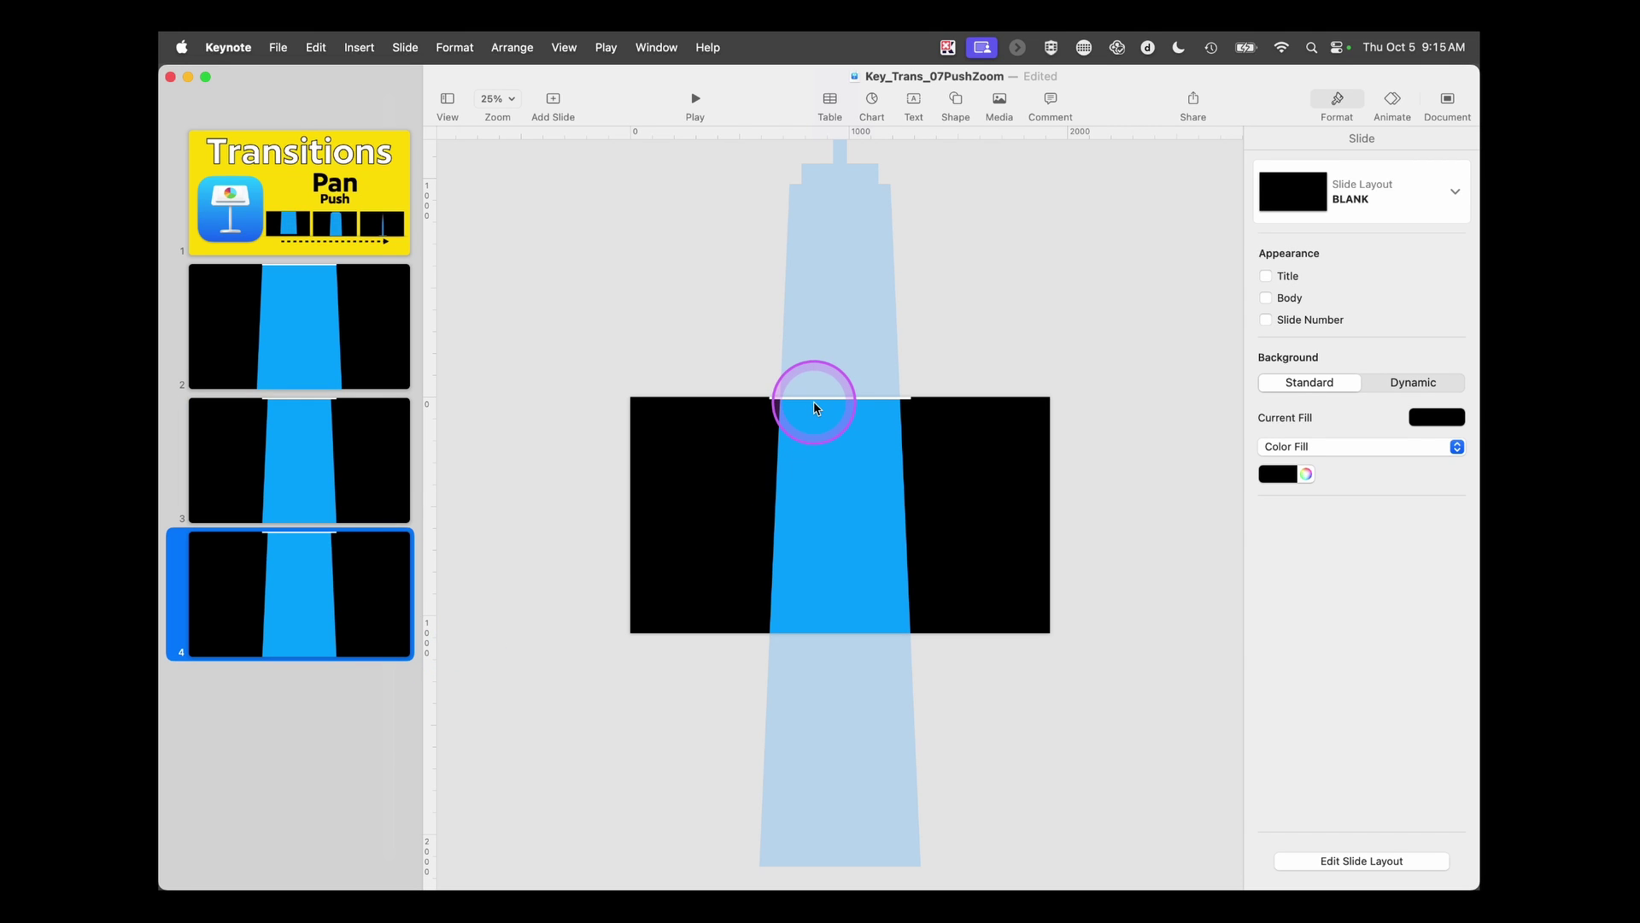
left_click(815, 399)
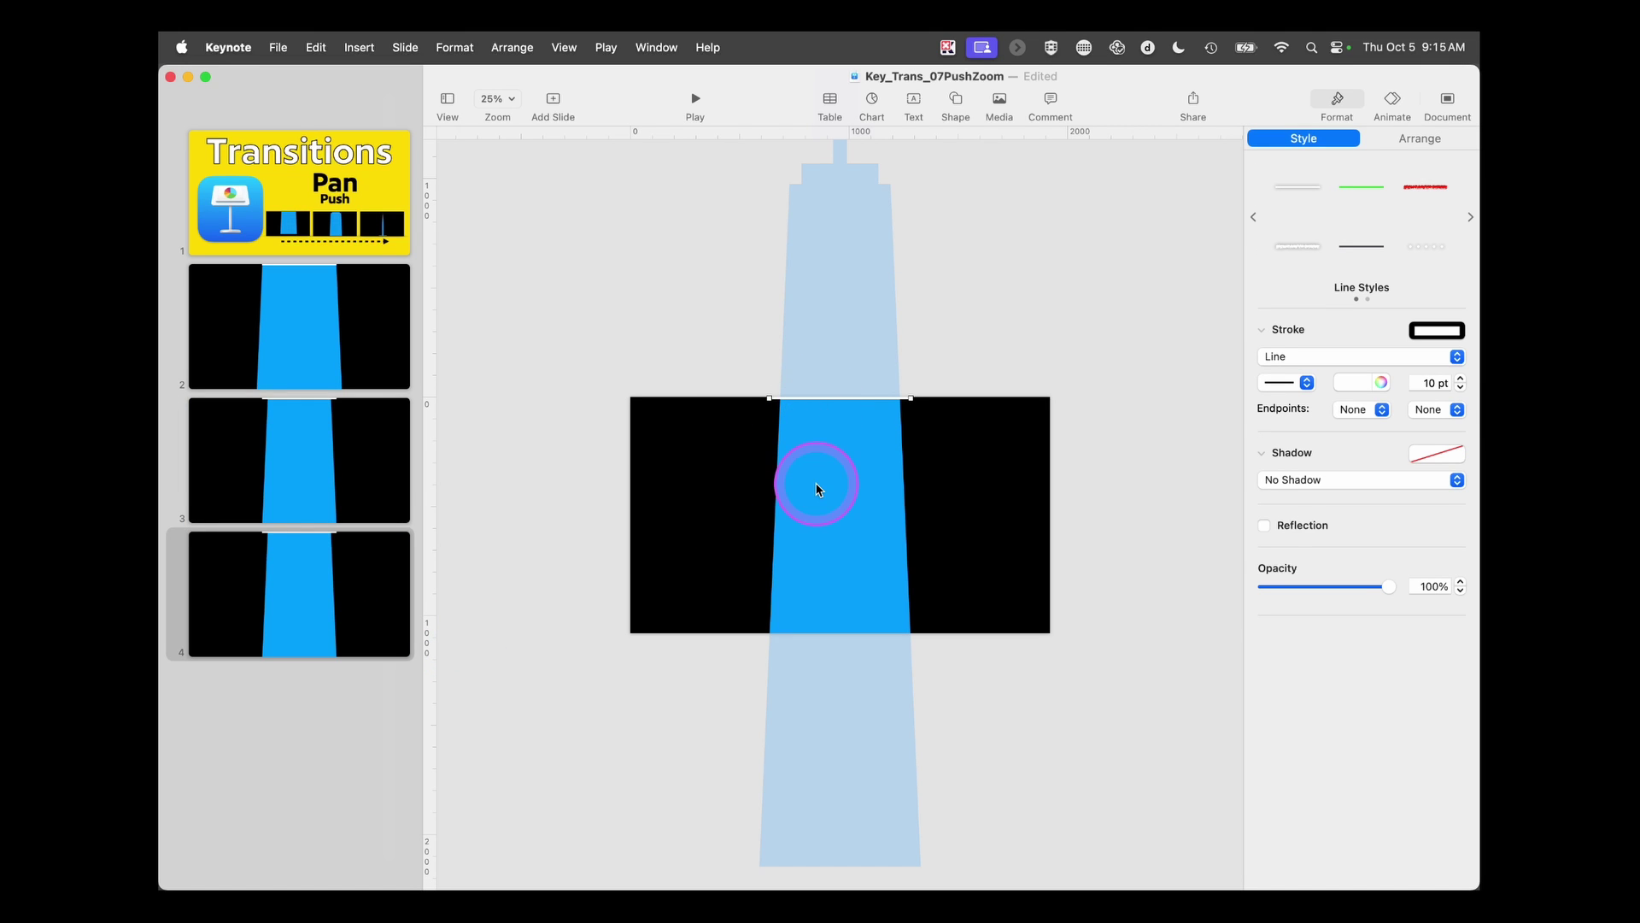
left_click(844, 505, "shift")
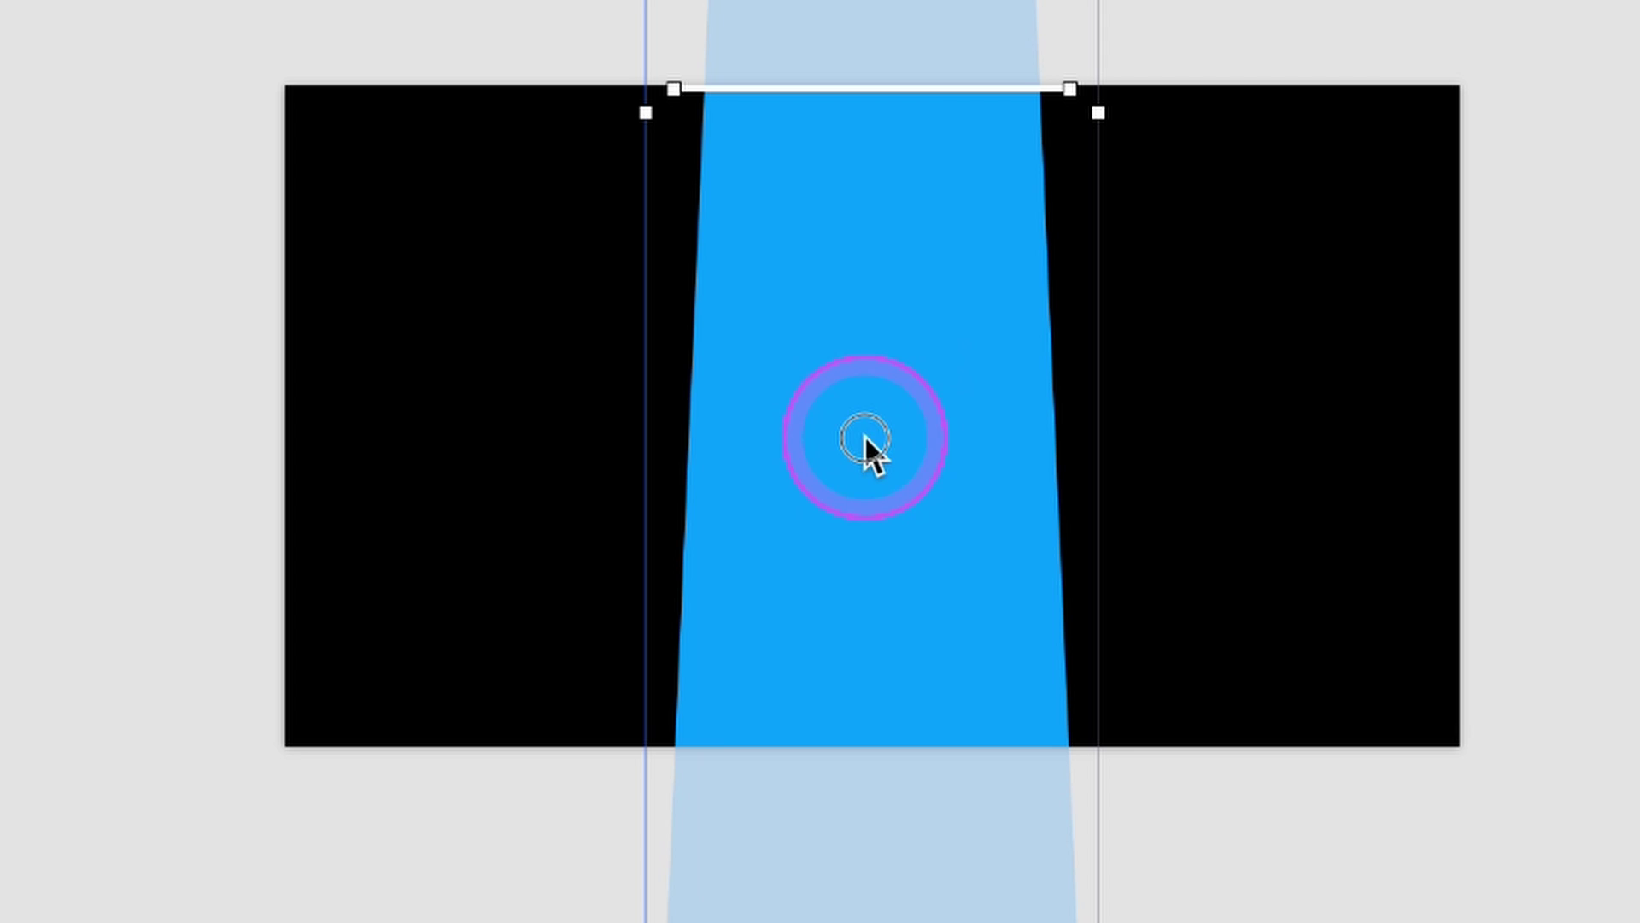
left_click_drag(778, 412, 769, 922)
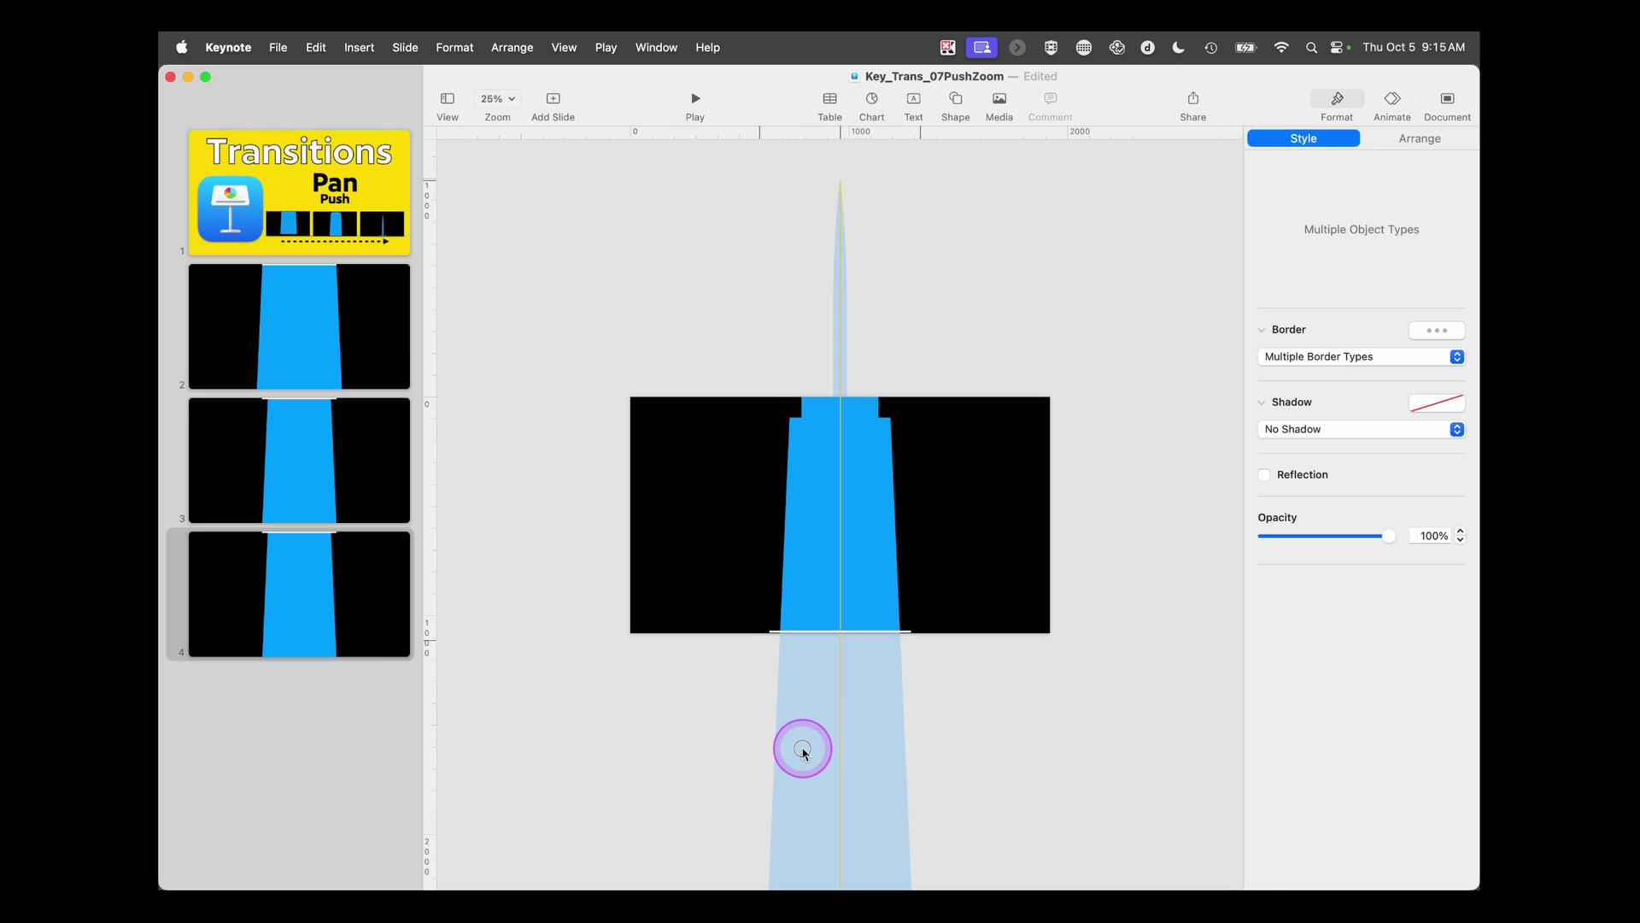
left_click_drag(803, 750, 803, 752)
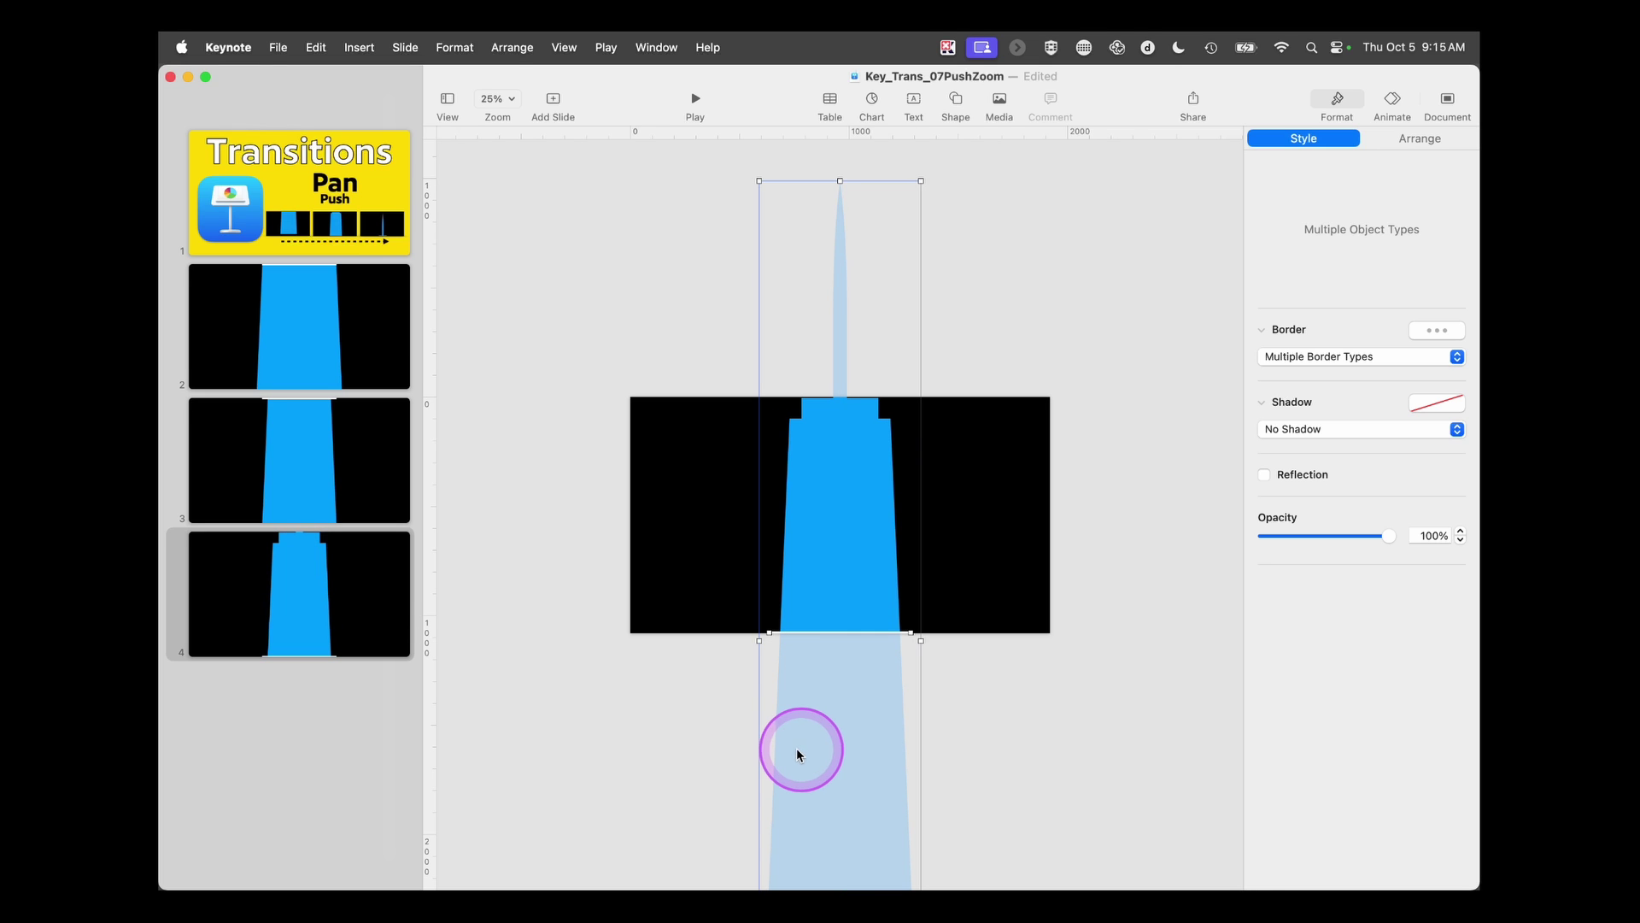
Duplicate slide 4 as slide 5
left_click(331, 605)
right_click(330, 599)
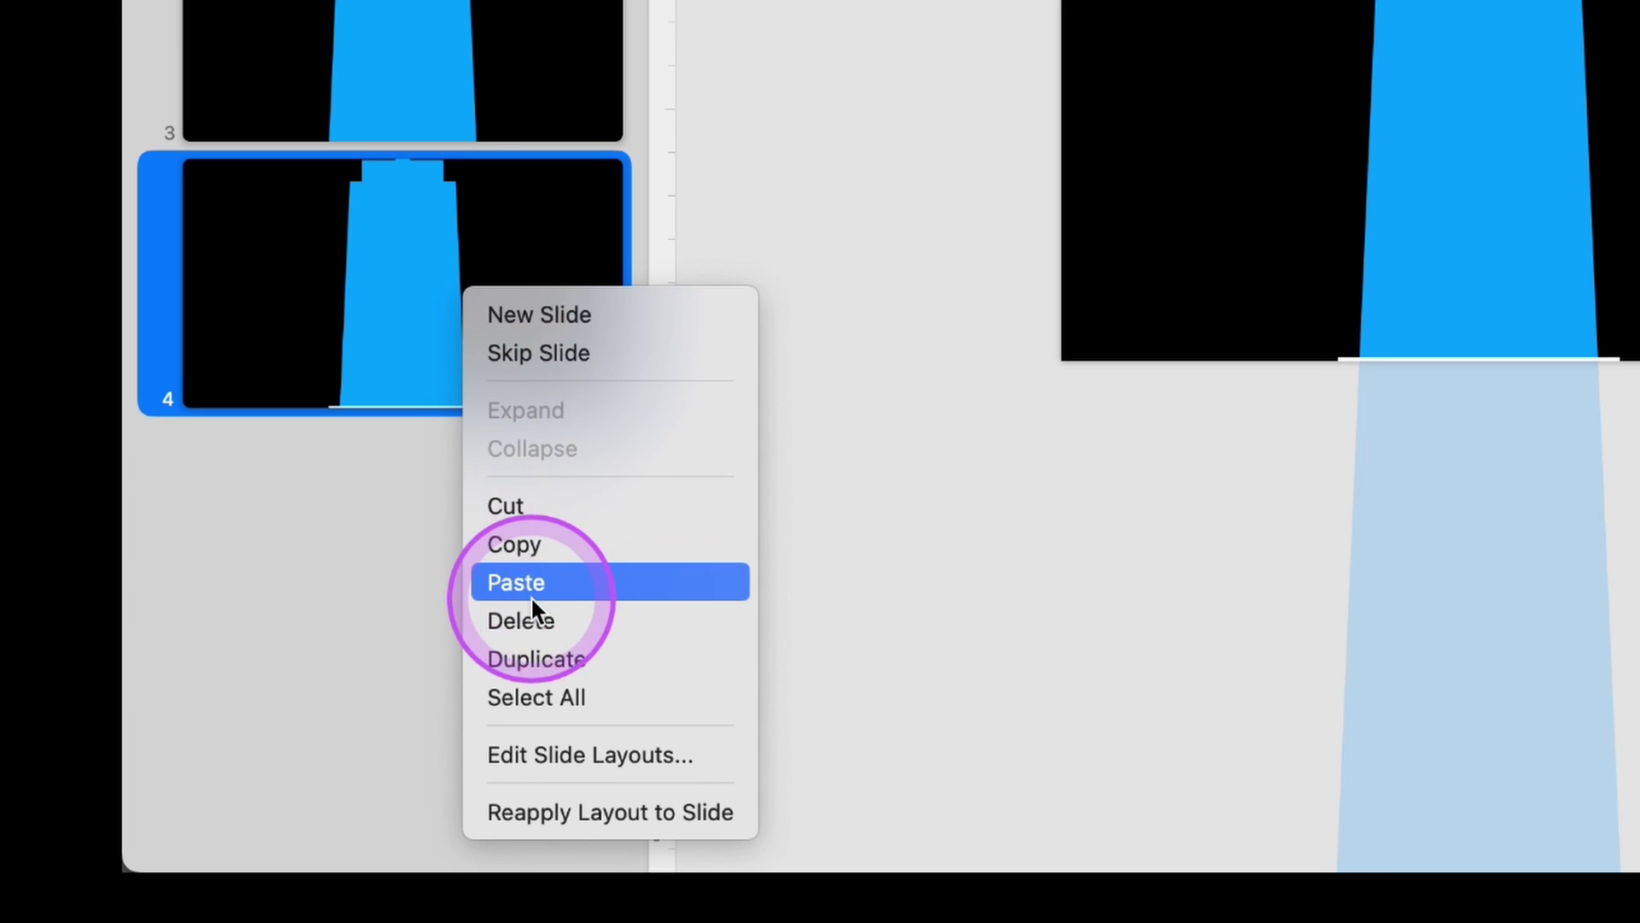
left_click(537, 662)
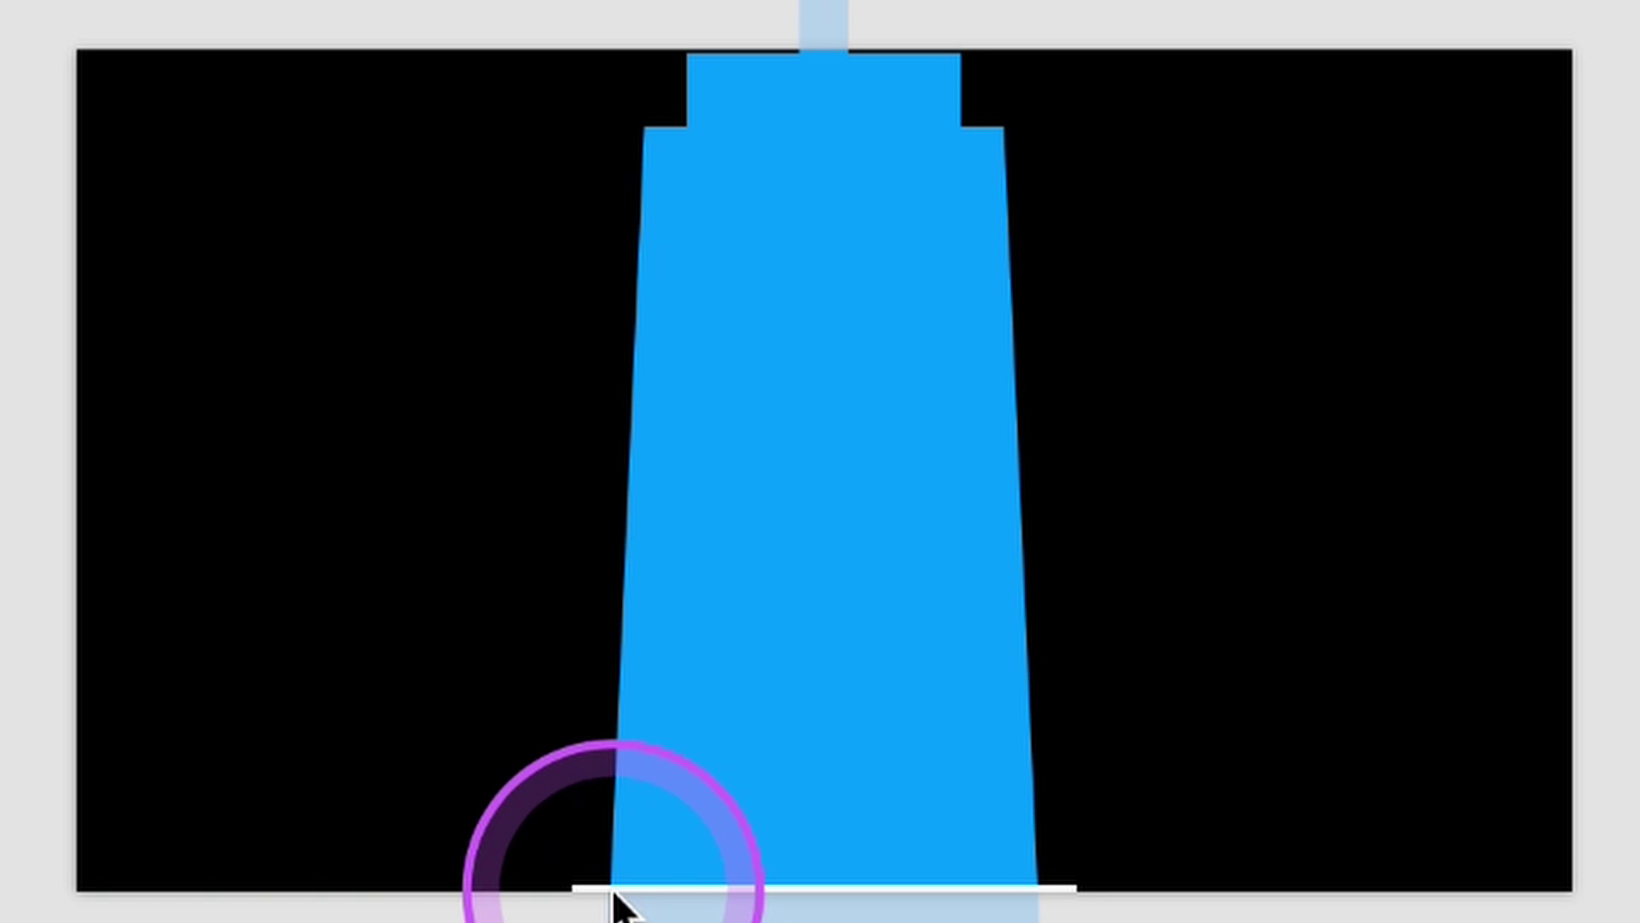
On slide 6, move the white line to the top and shift the tower down to show its spire
left_click(780, 632)
left_click_drag(611, 893, 617, 57)
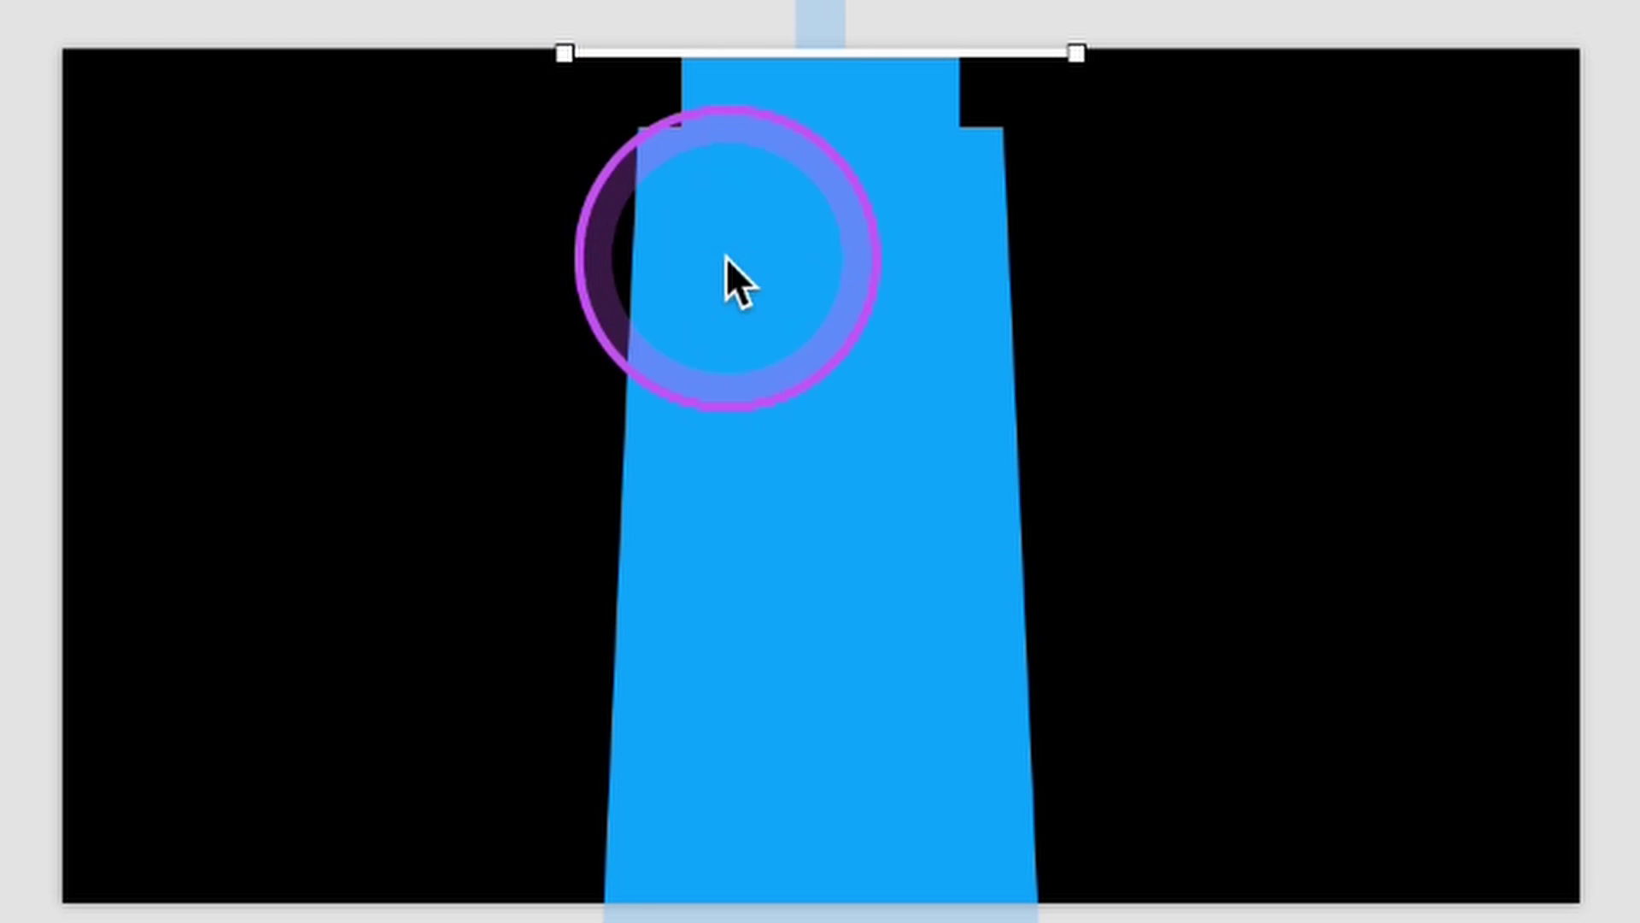
left_click_drag(755, 398, 760, 922)
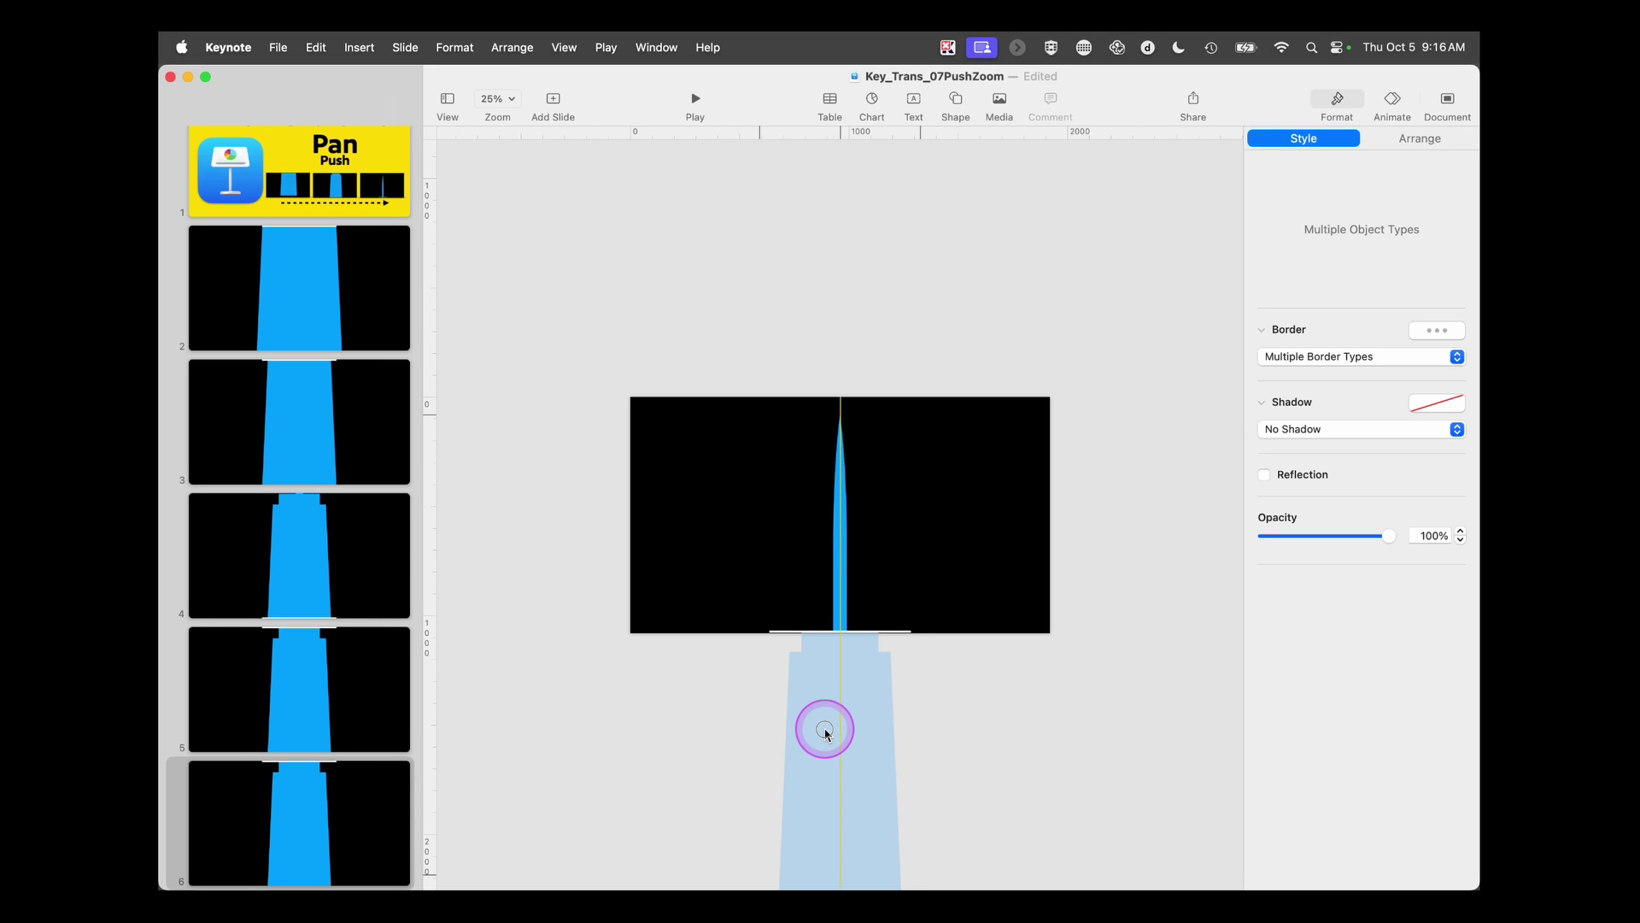
left_click_drag(825, 732, 825, 732)
scroll(383, 716, "down", 1)
left_click(651, 723)
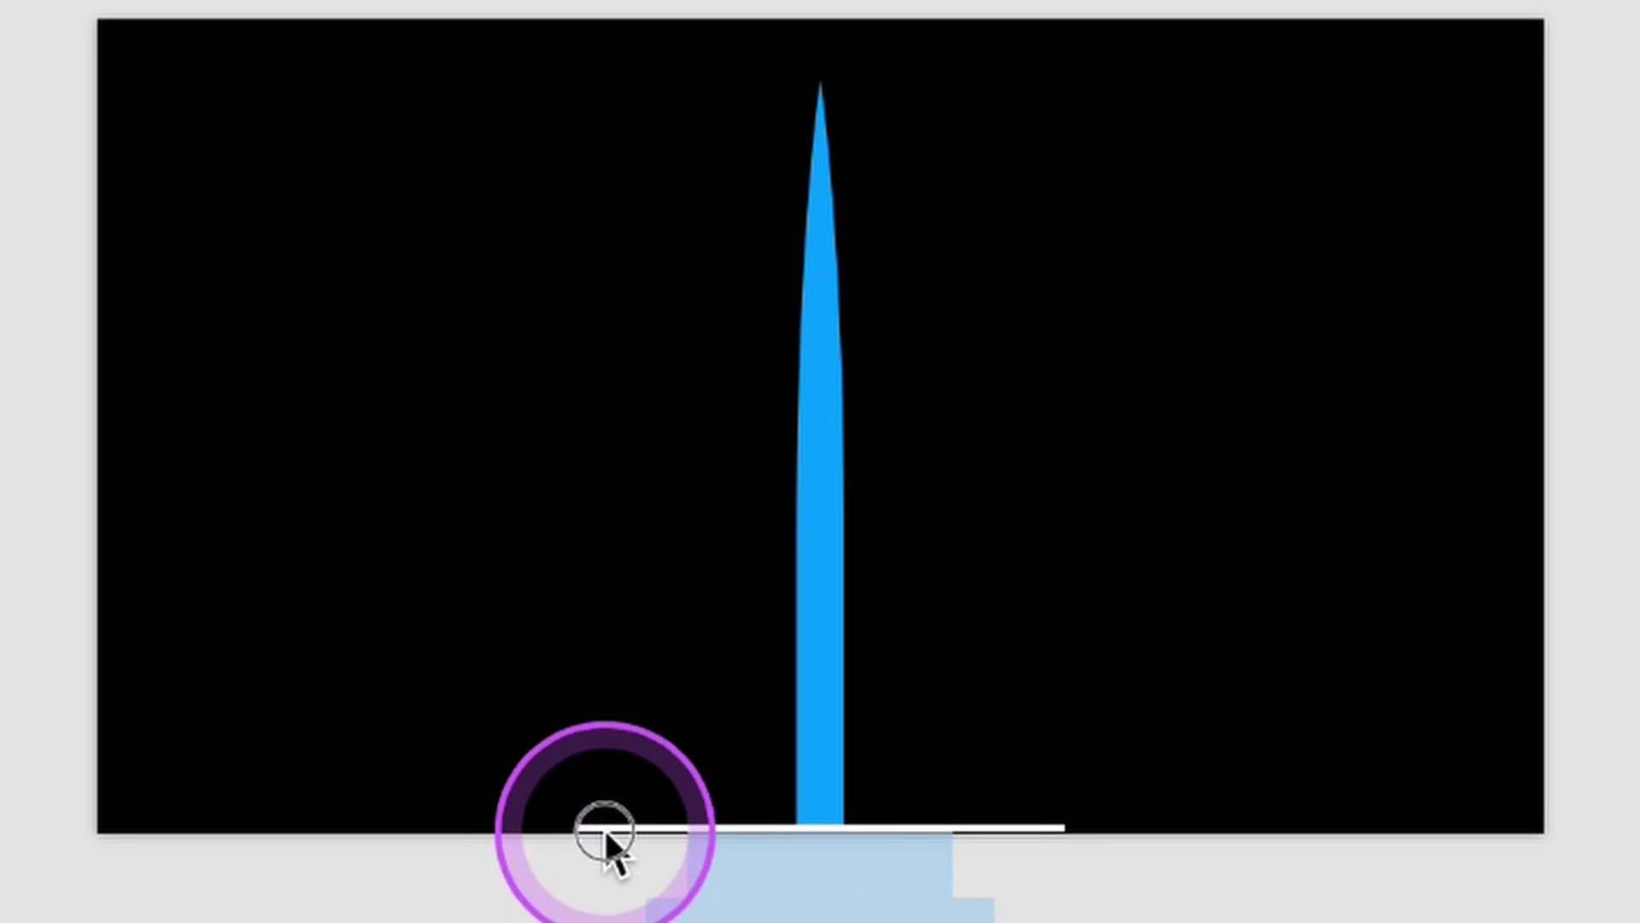
Delete the white edge lines from slide 6 and slide 4
left_click(777, 631)
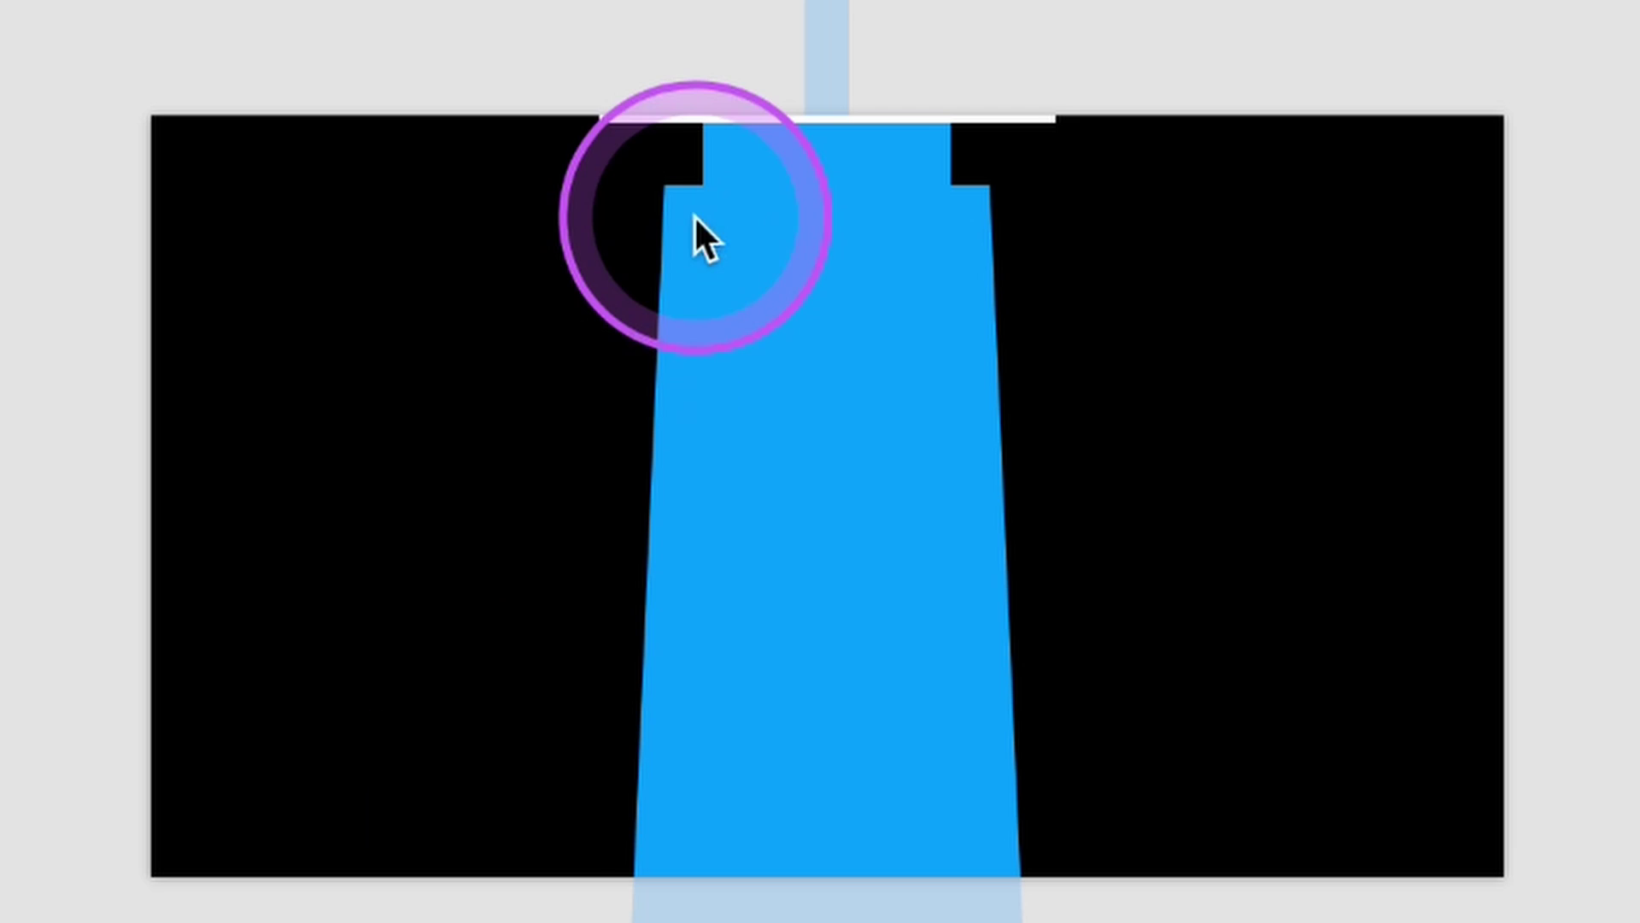
left_click(642, 128)
key("Delete")
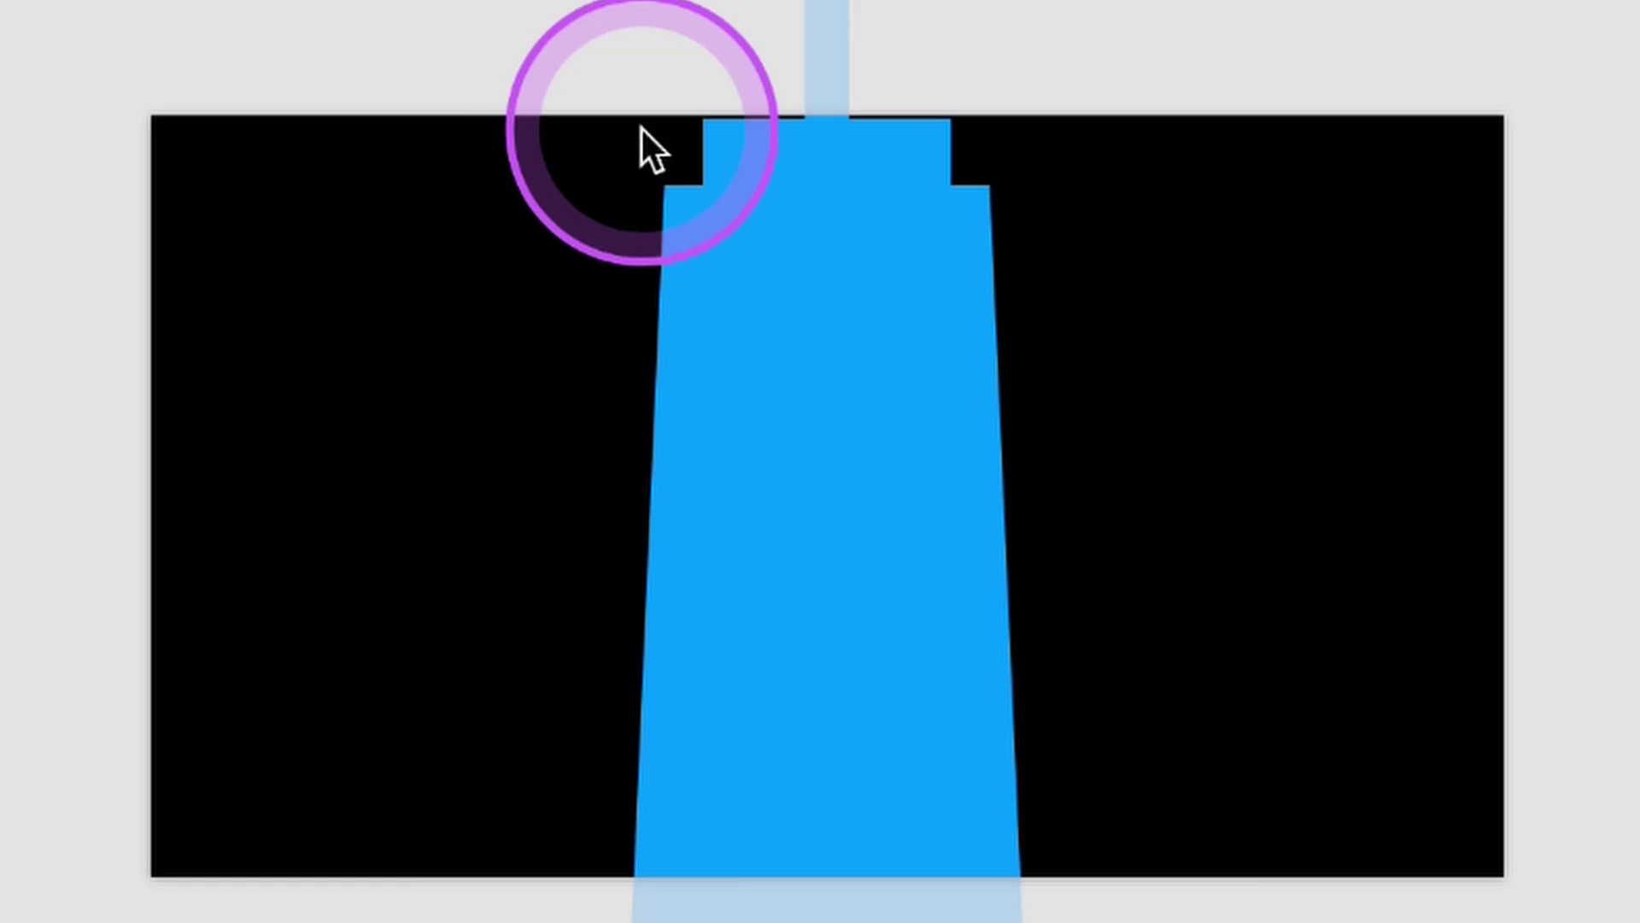
left_click(319, 551)
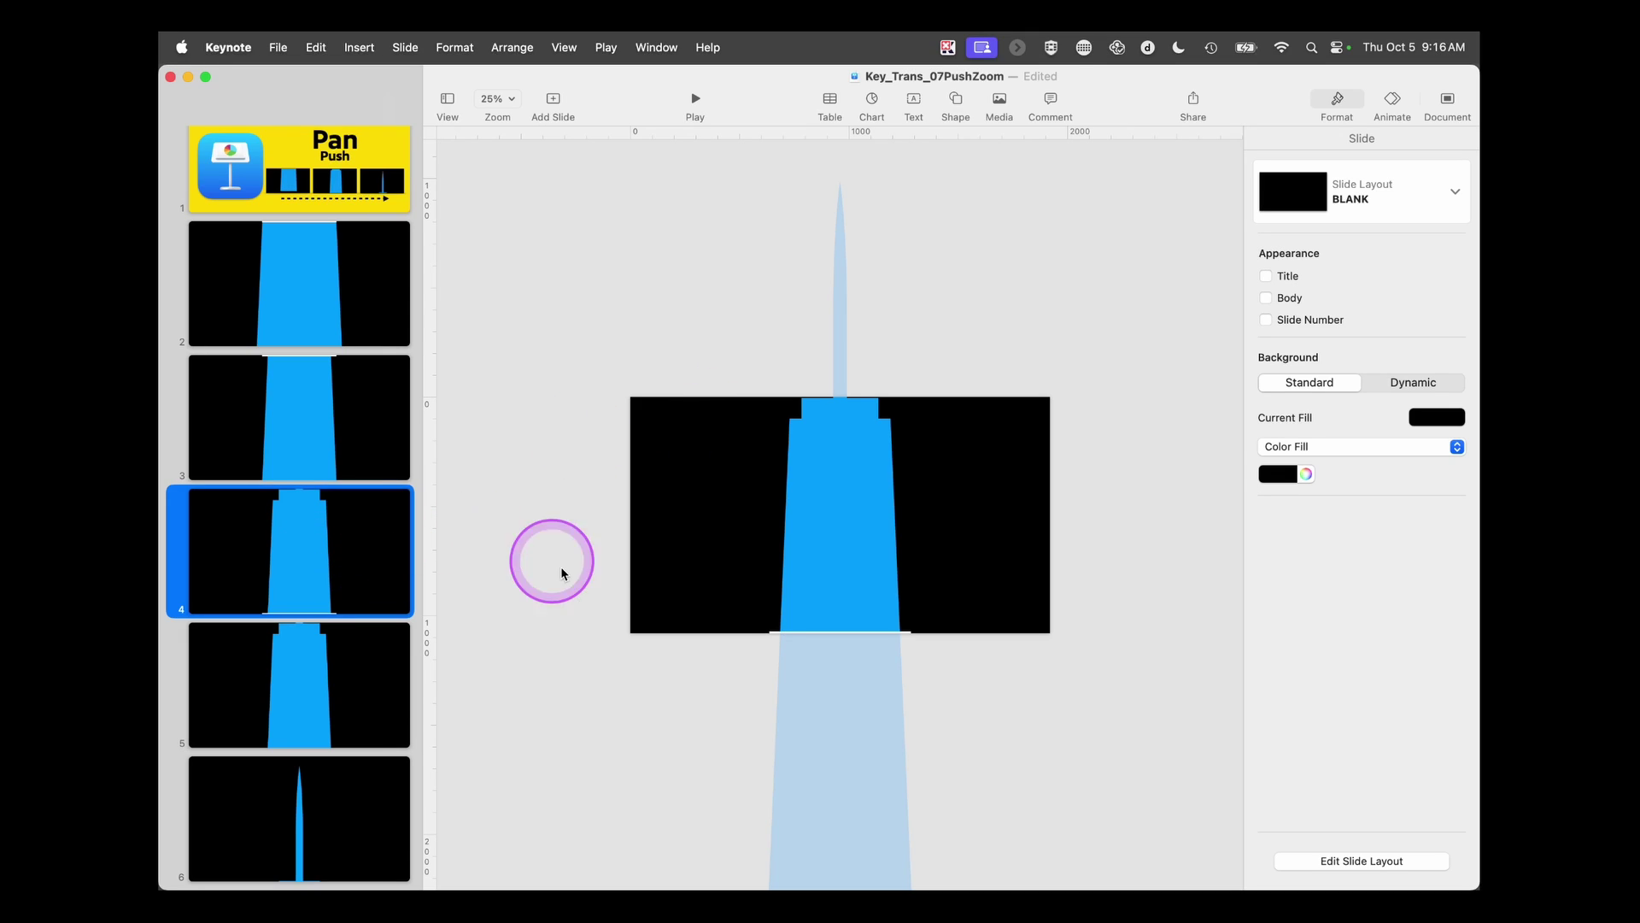
left_click(776, 633)
key("Delete")
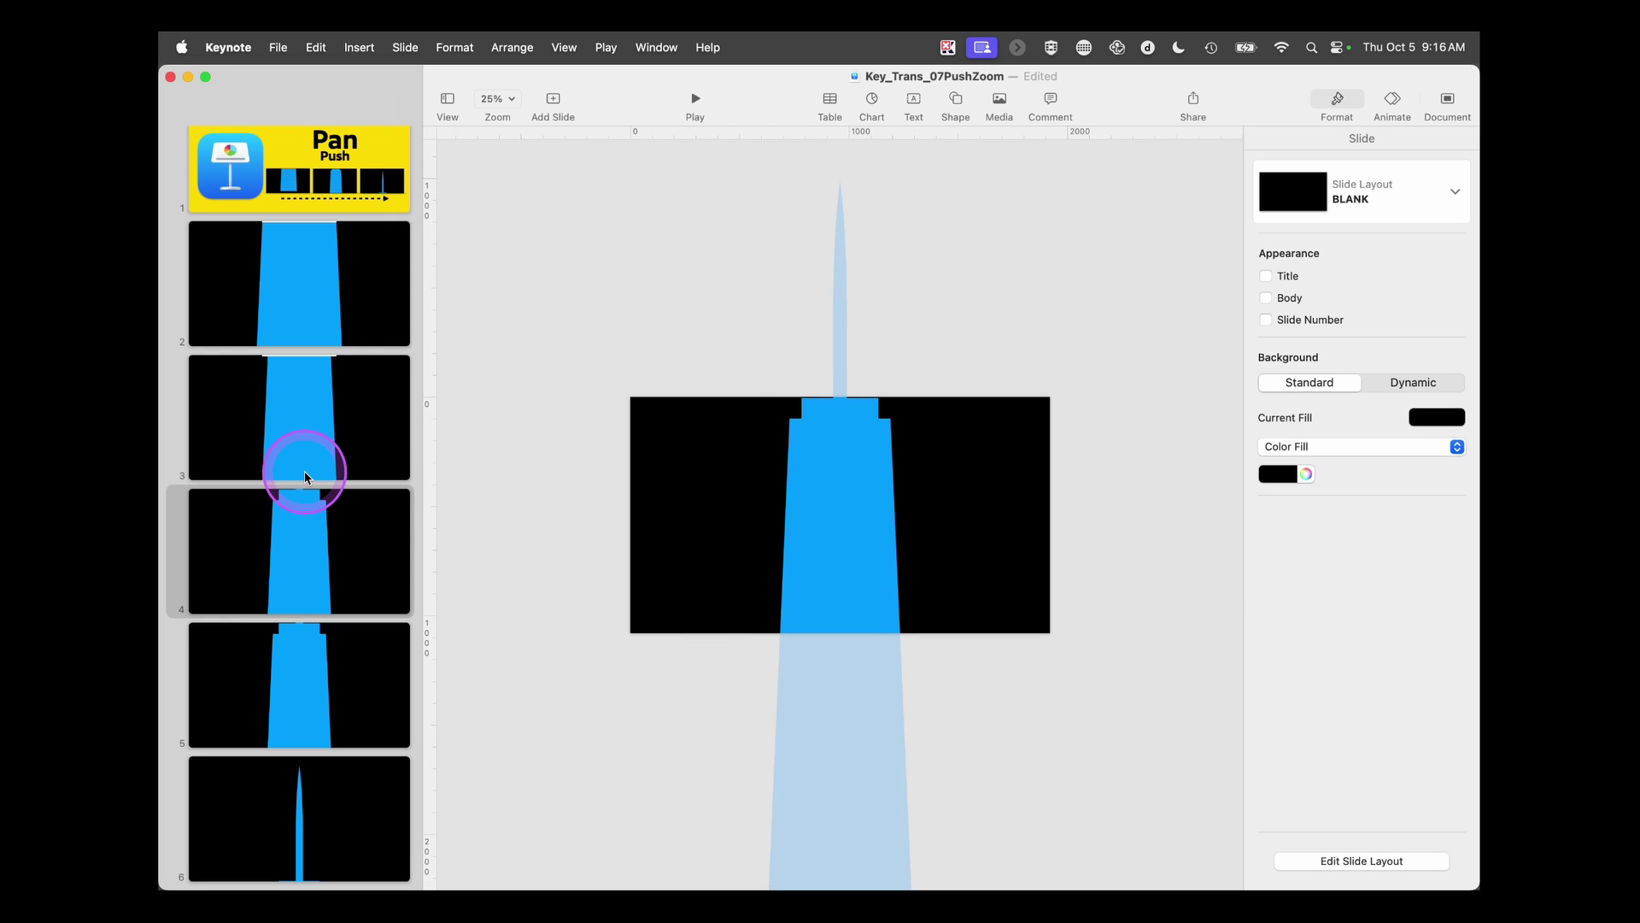
Select slides 2 through 6 together in the slide navigator
left_click(304, 470)
left_click(325, 304)
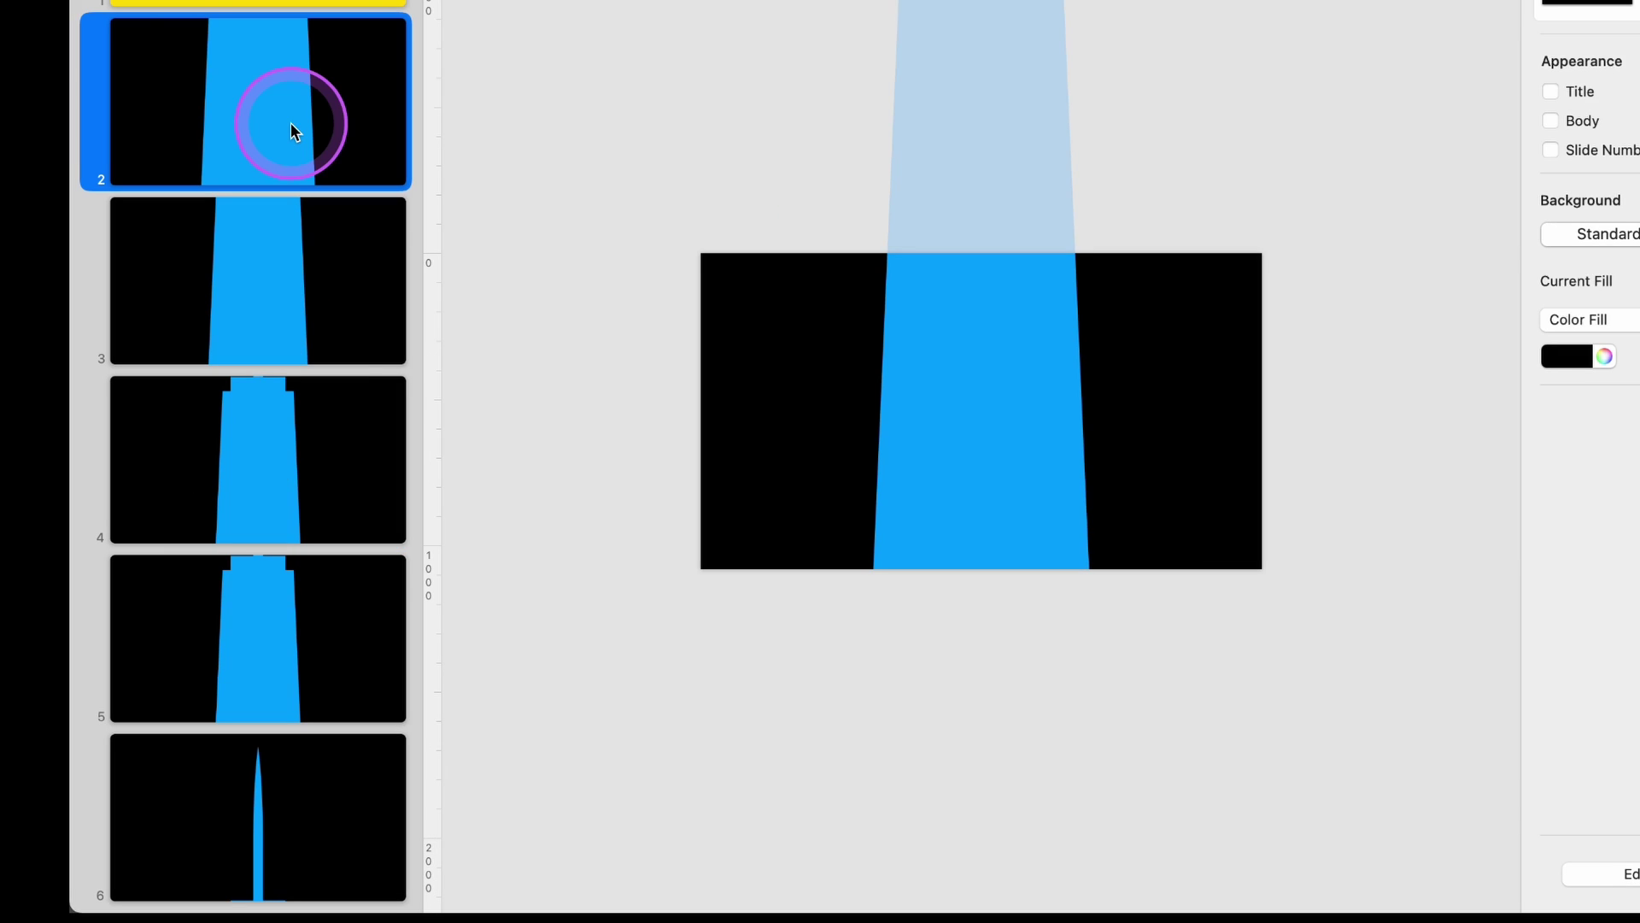
left_click_drag(263, 285, 231, 787)
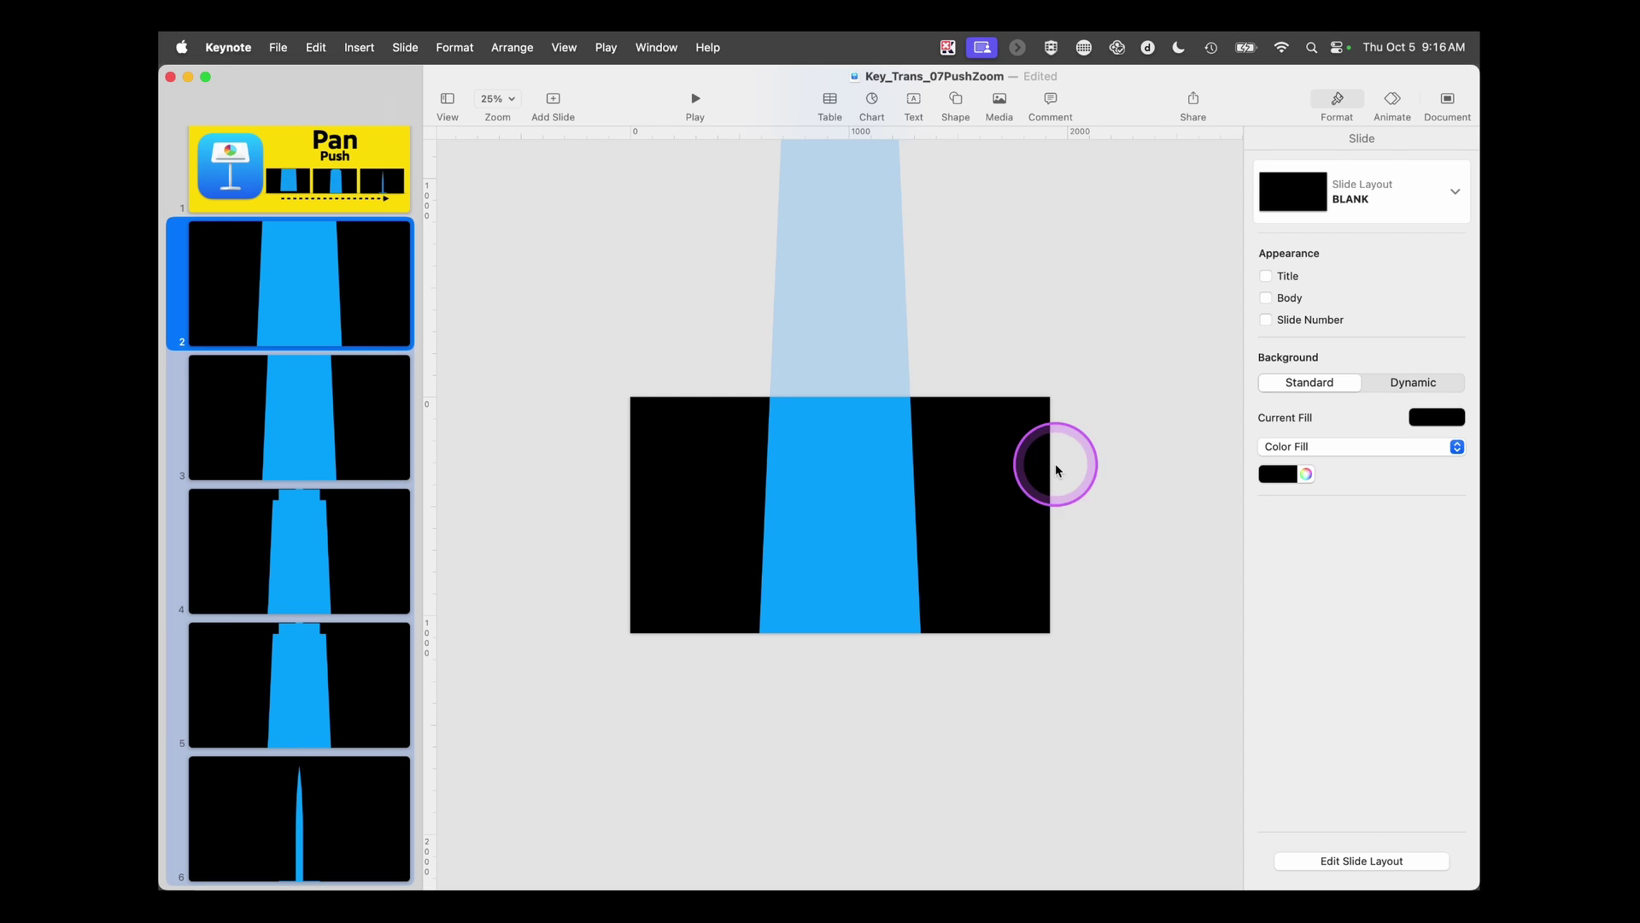
Apply a 0.75 s Push transition with Top to Bottom direction to the selected slides
left_click(1393, 104)
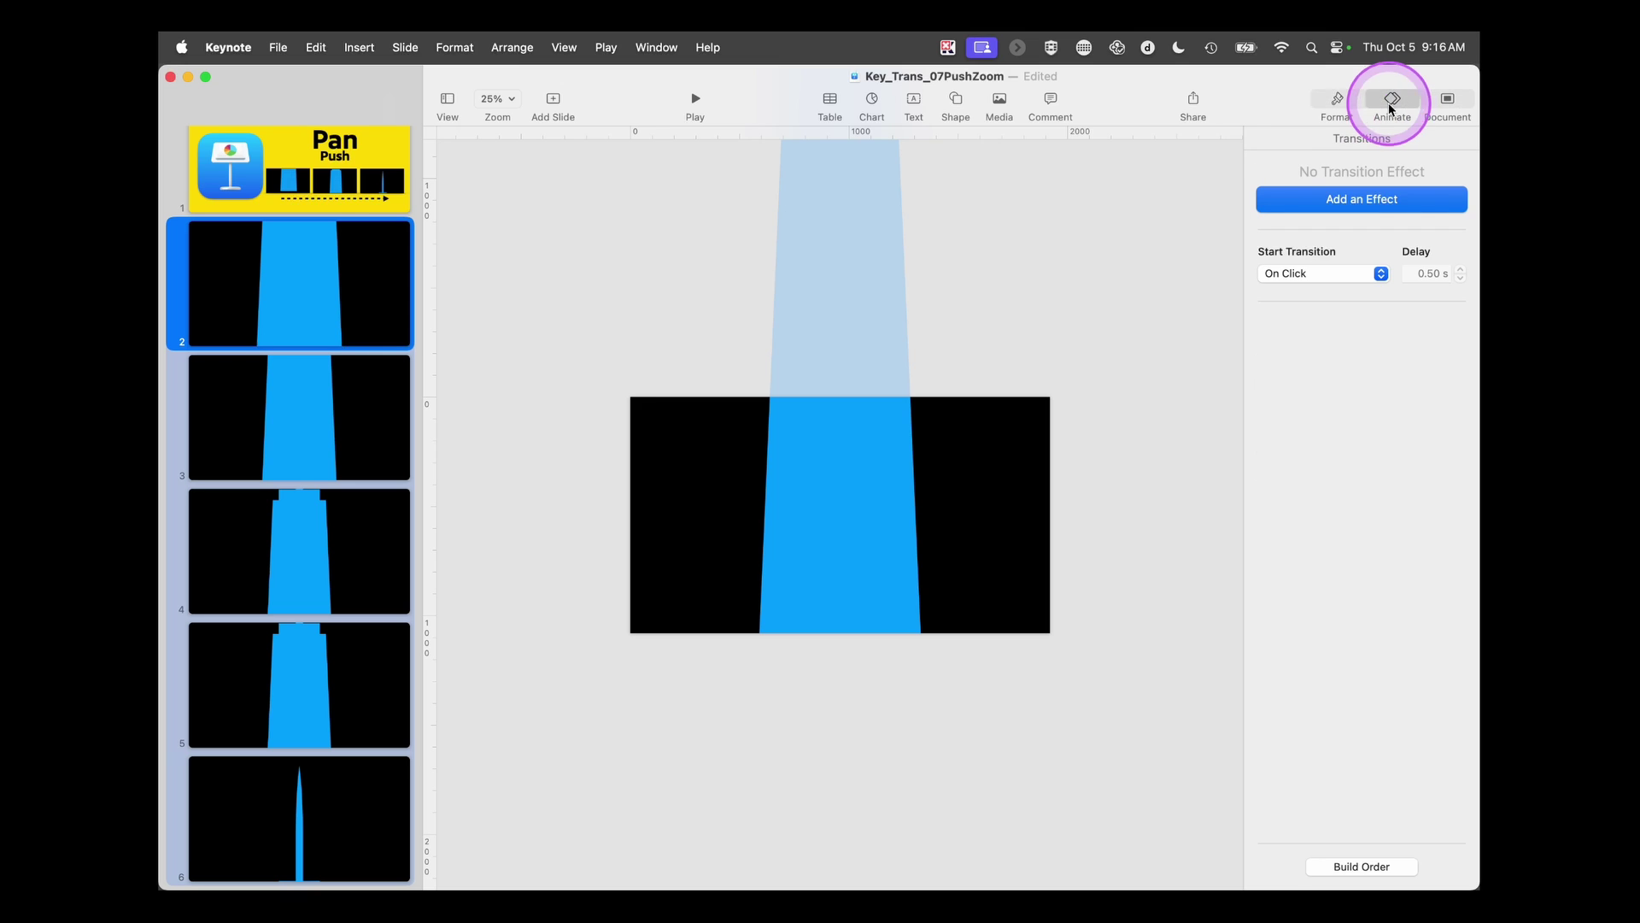
left_click(565, 47)
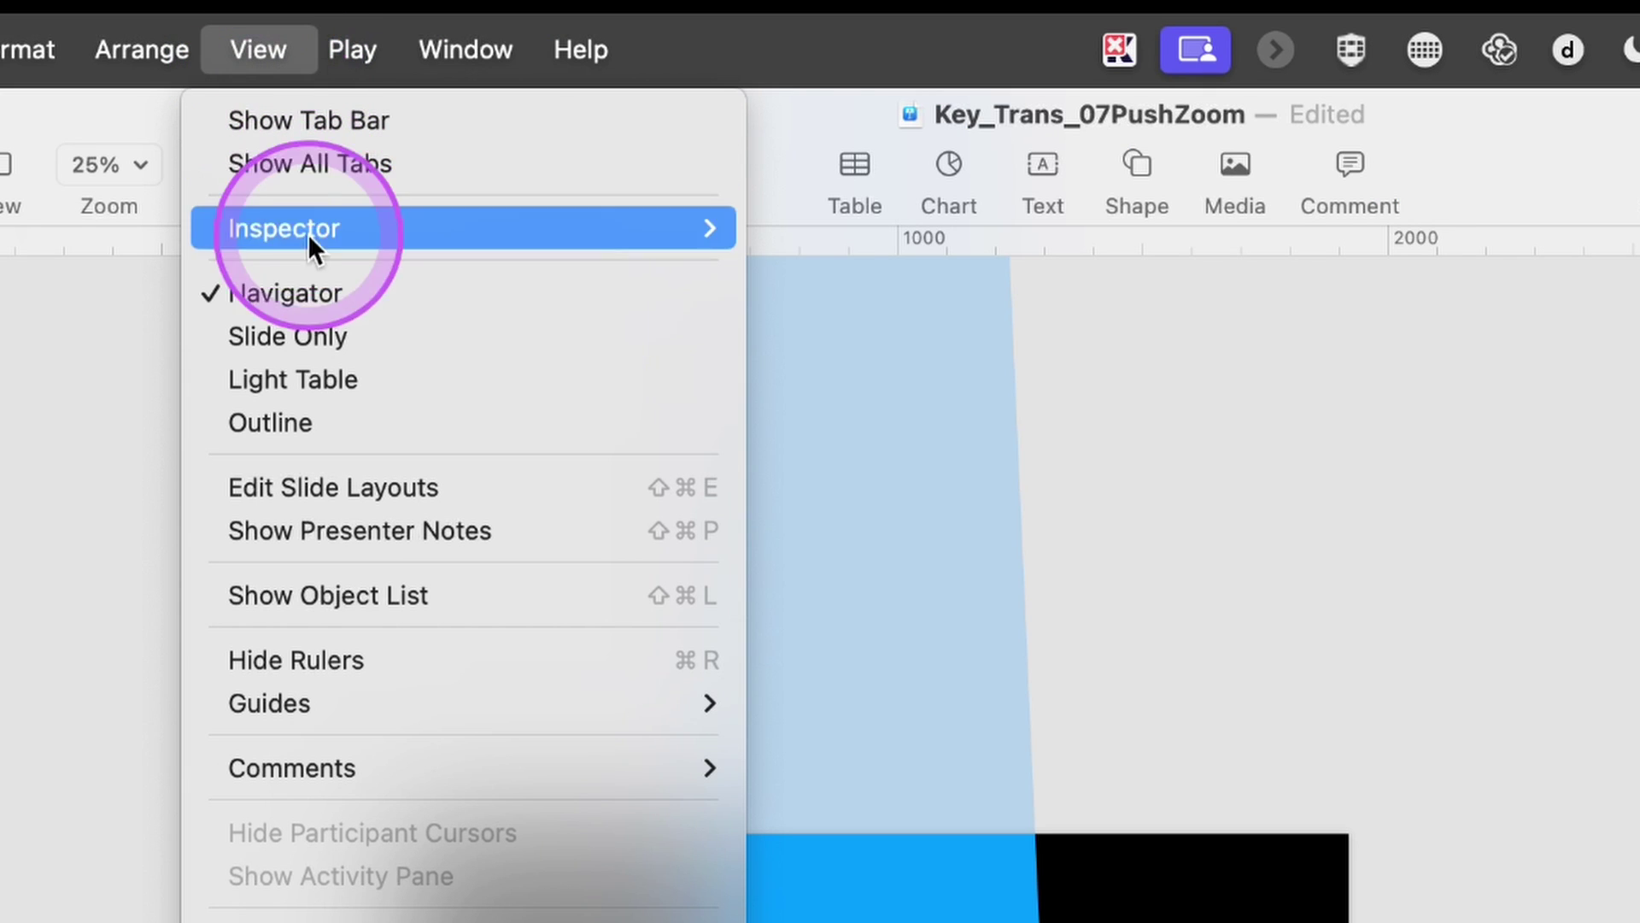
mouse_move(622, 230)
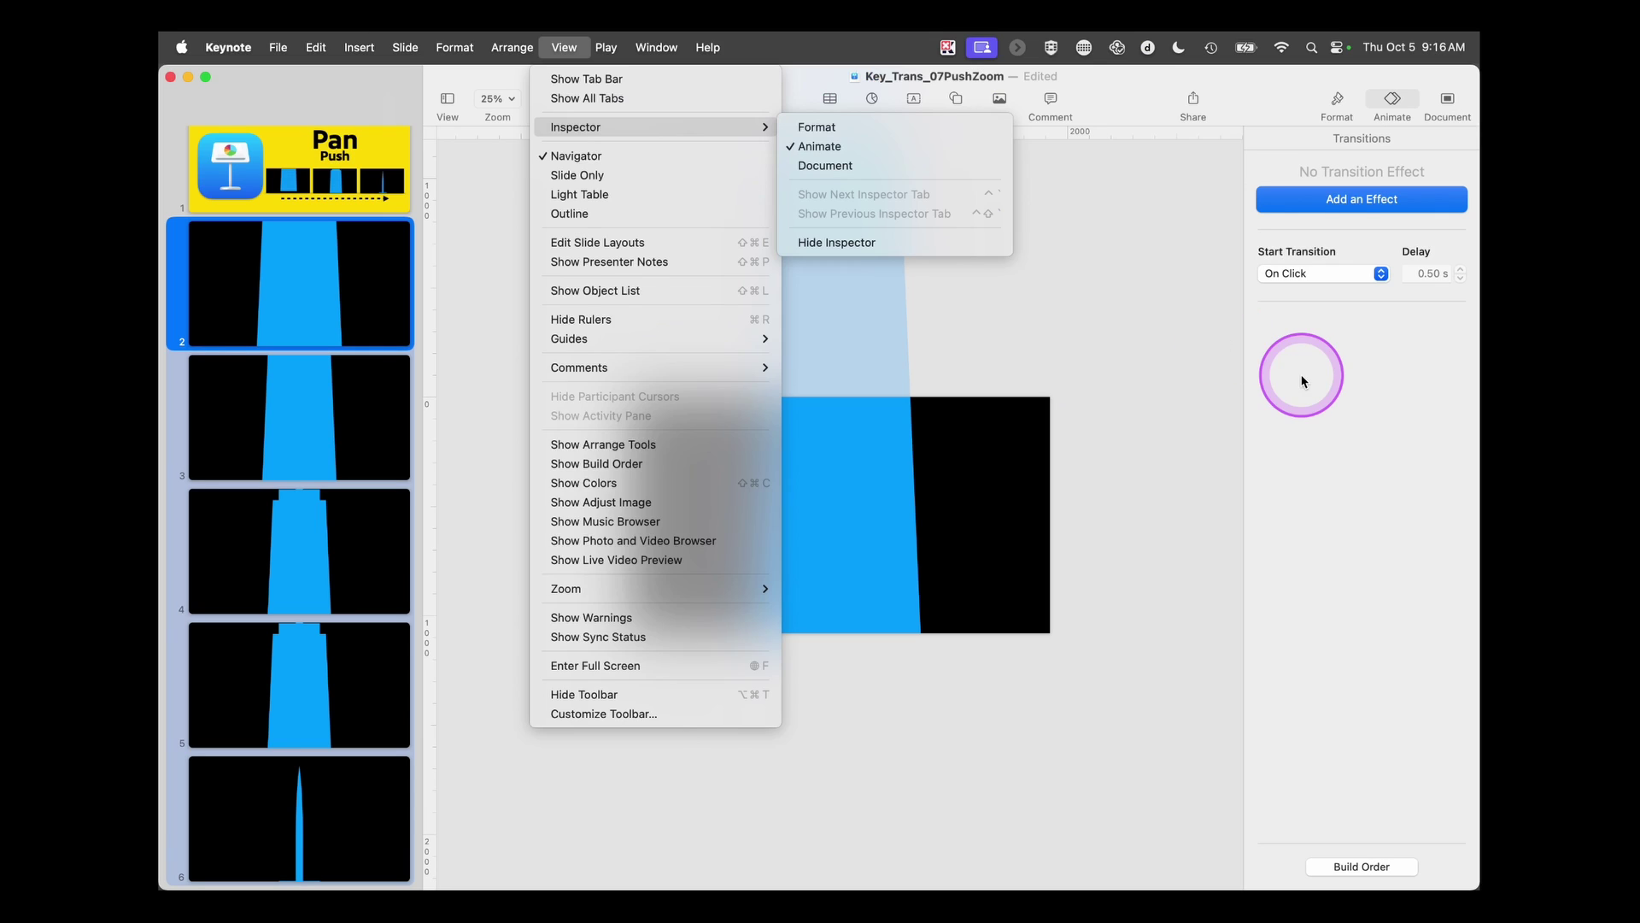
left_click(1302, 380)
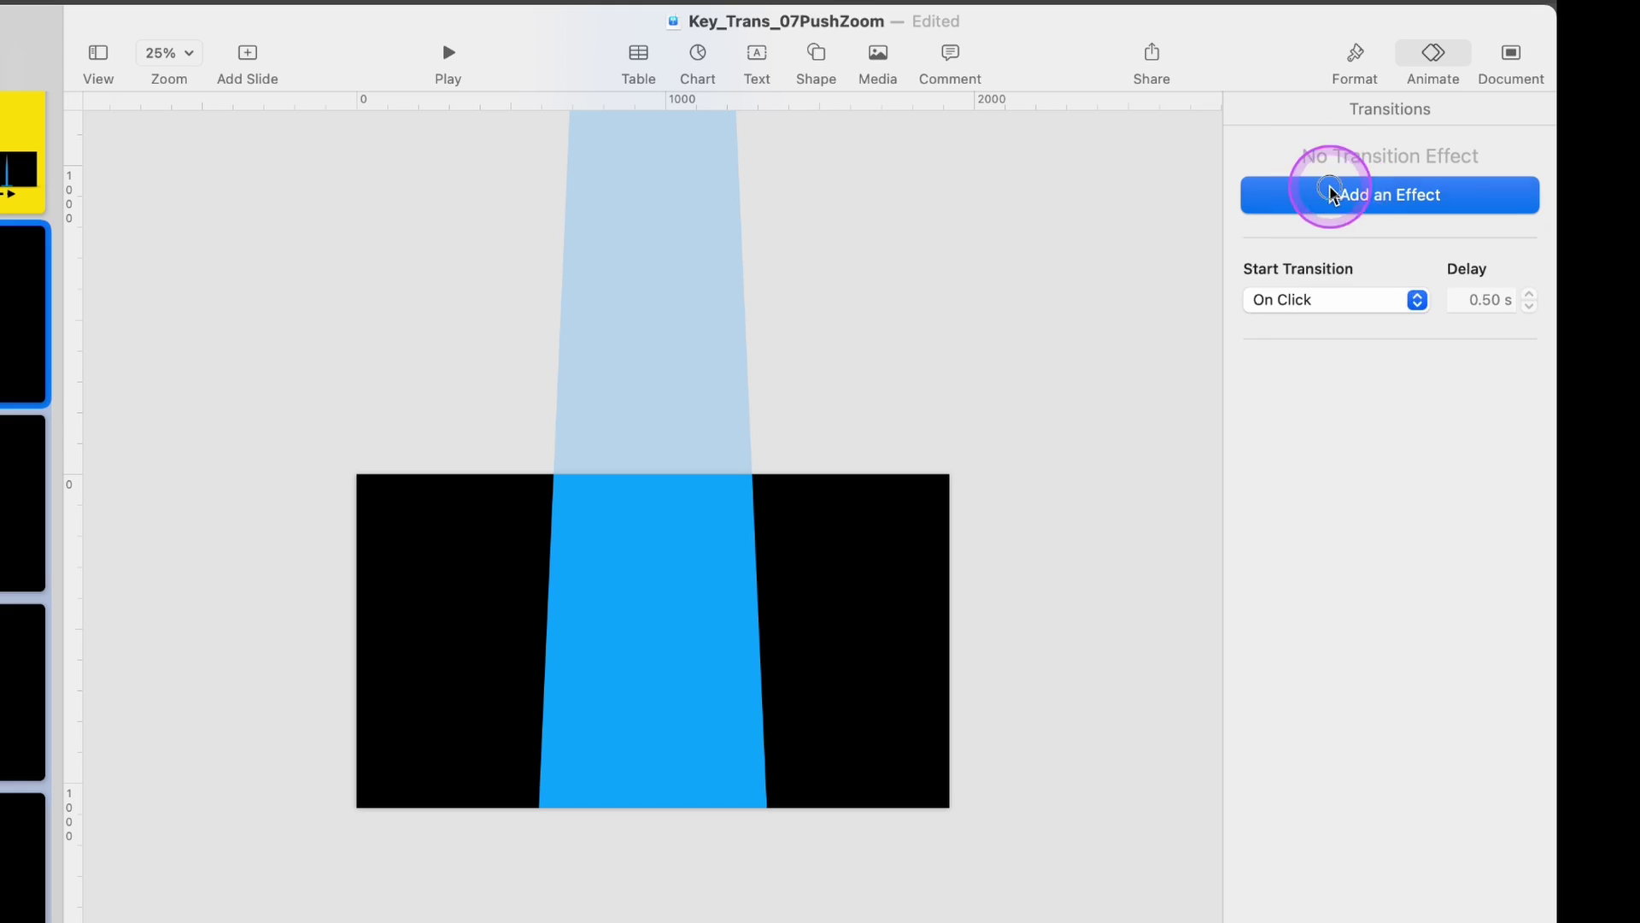
left_click(1321, 204)
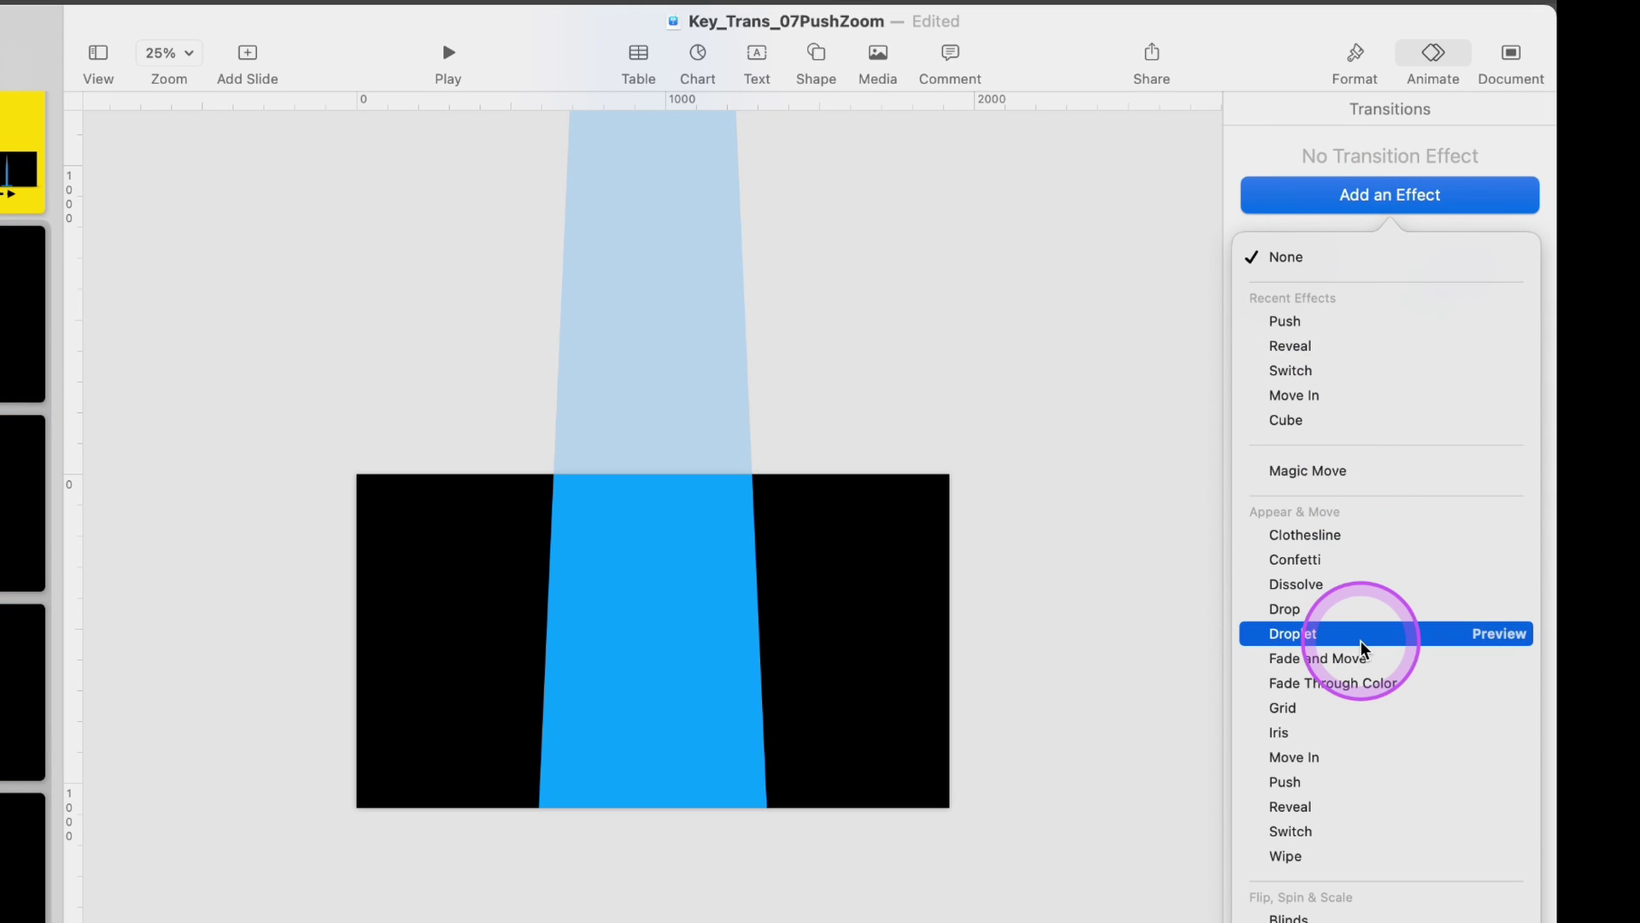
left_click(1337, 780)
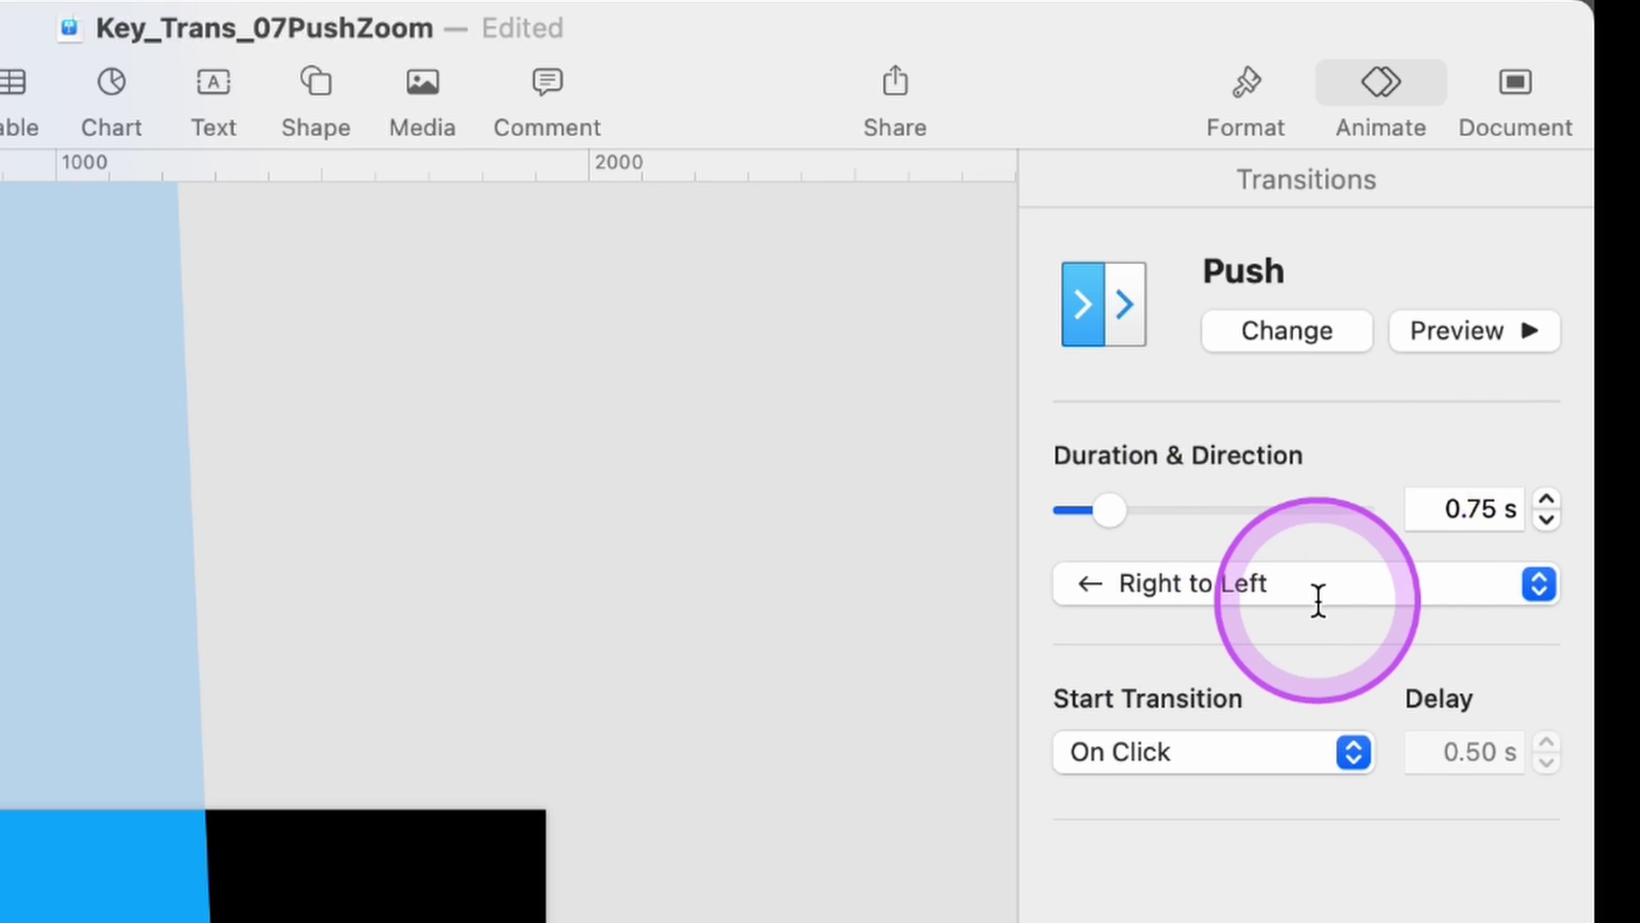
left_click(1279, 591)
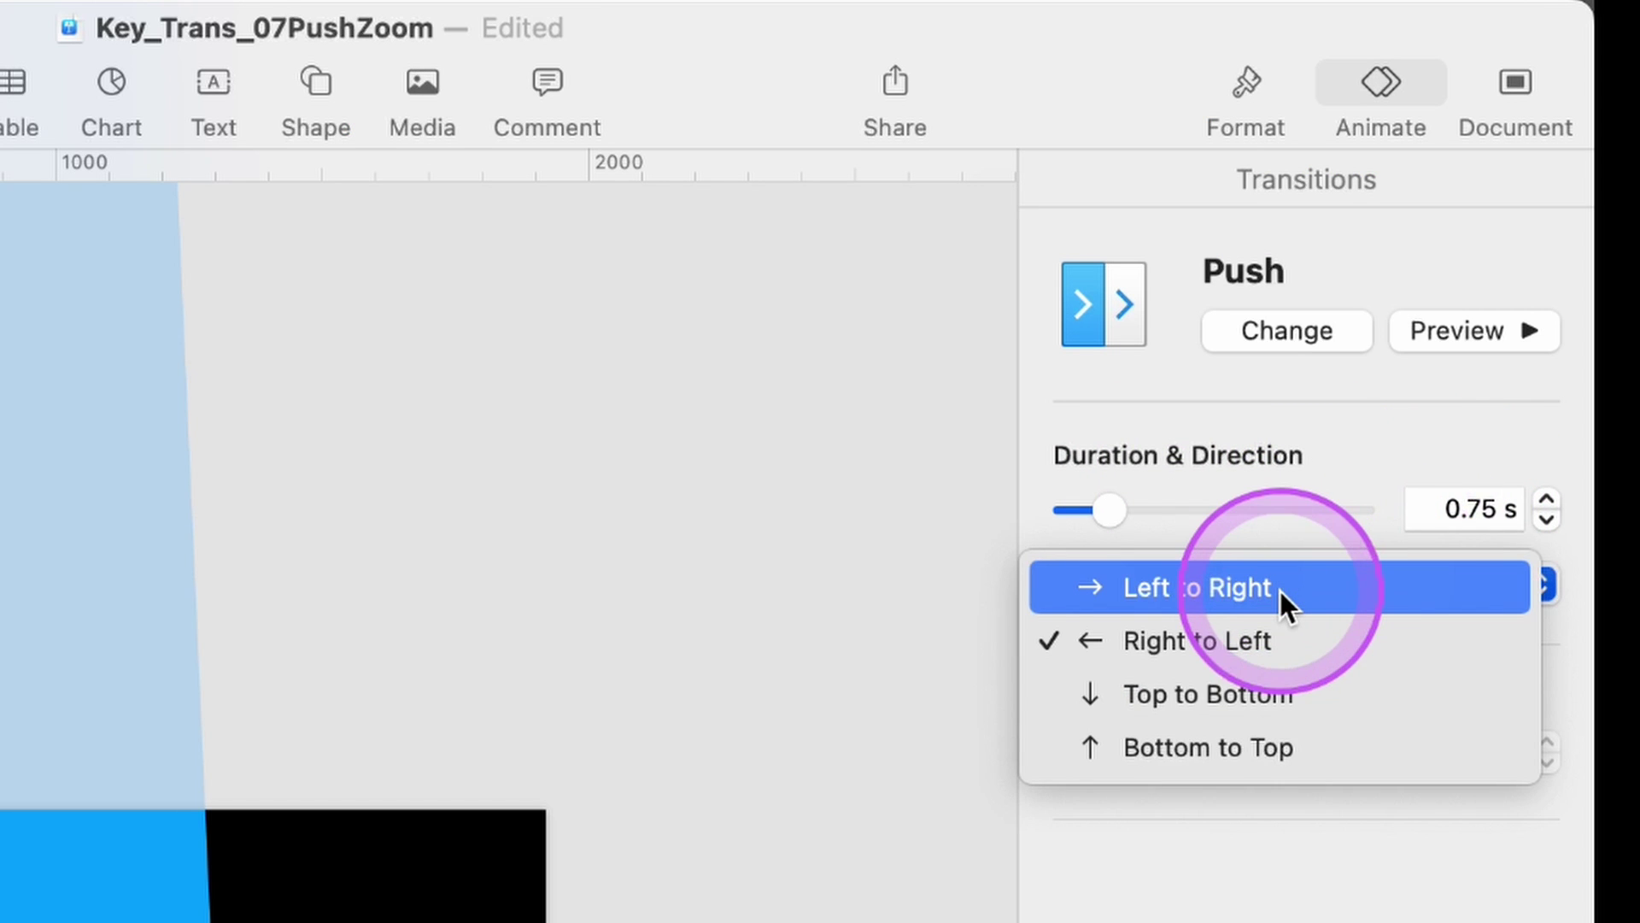
left_click(1238, 688)
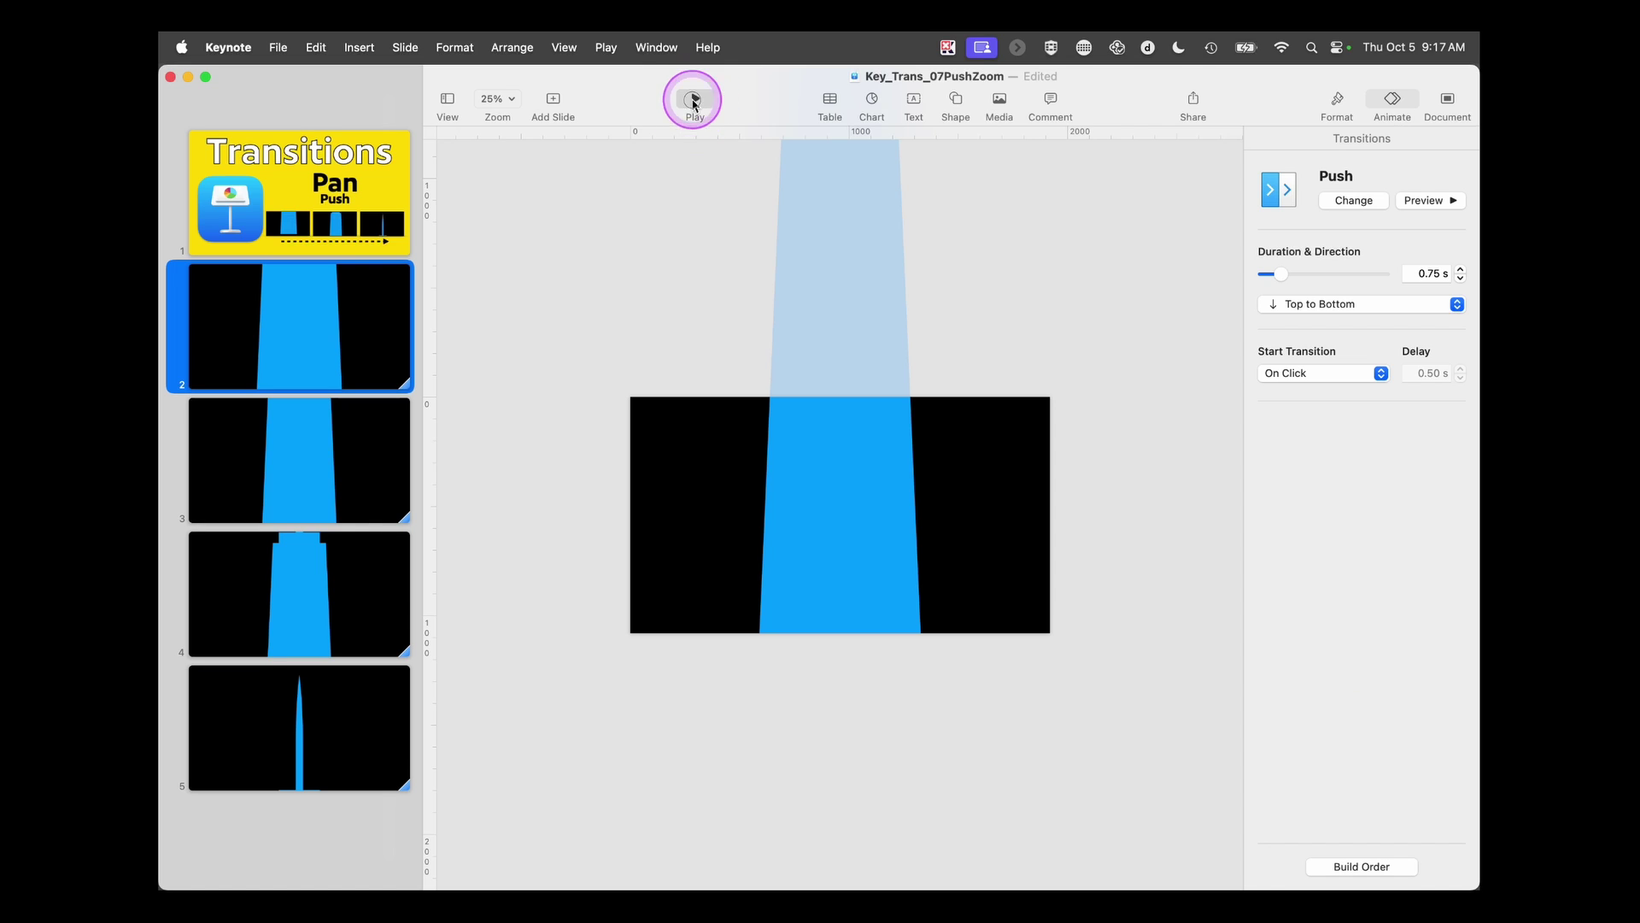
Play the tower slideshow and advance to the next slide
left_click(694, 101)
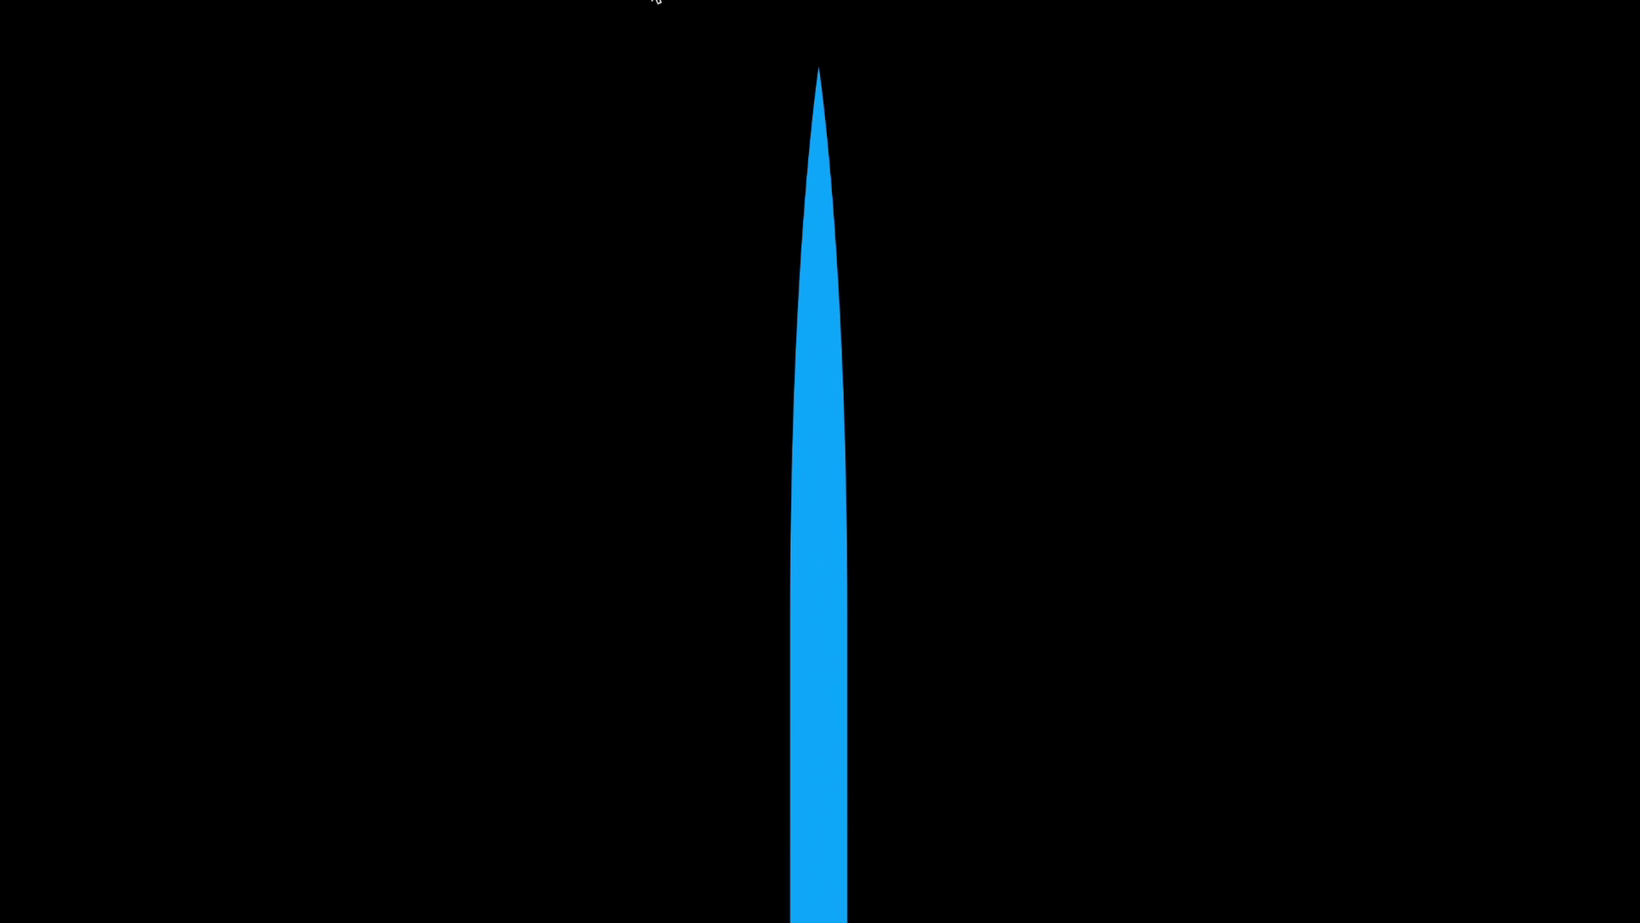
left_click(893, 118)
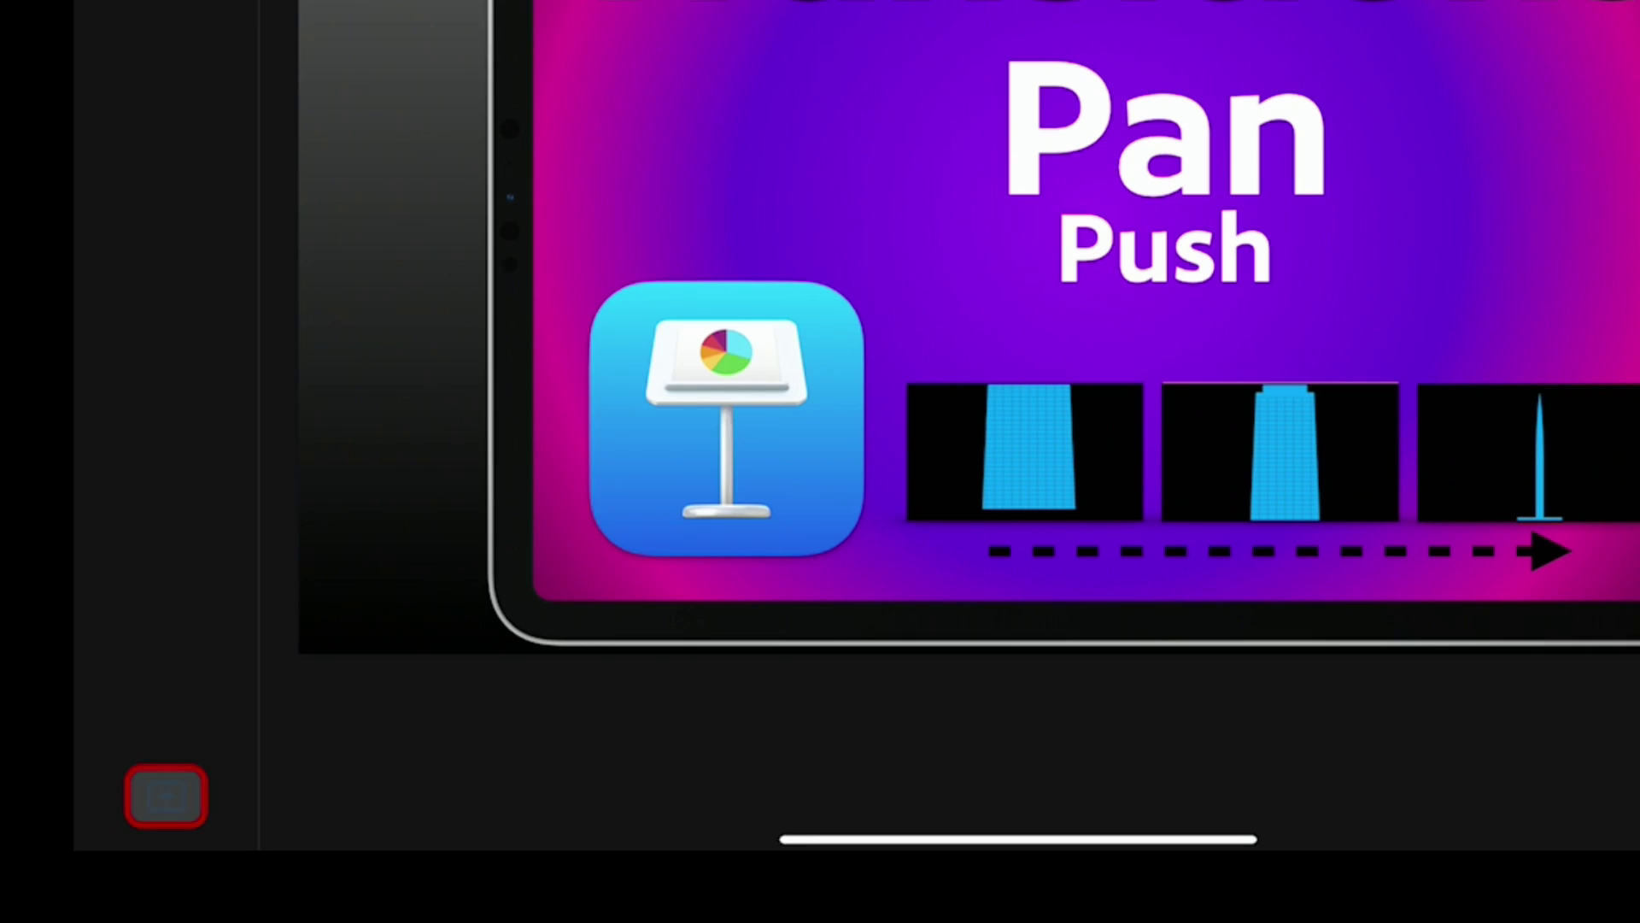
Add a BLANK slide 2 on the iPad and change its background from black to white
left_click(291, 868)
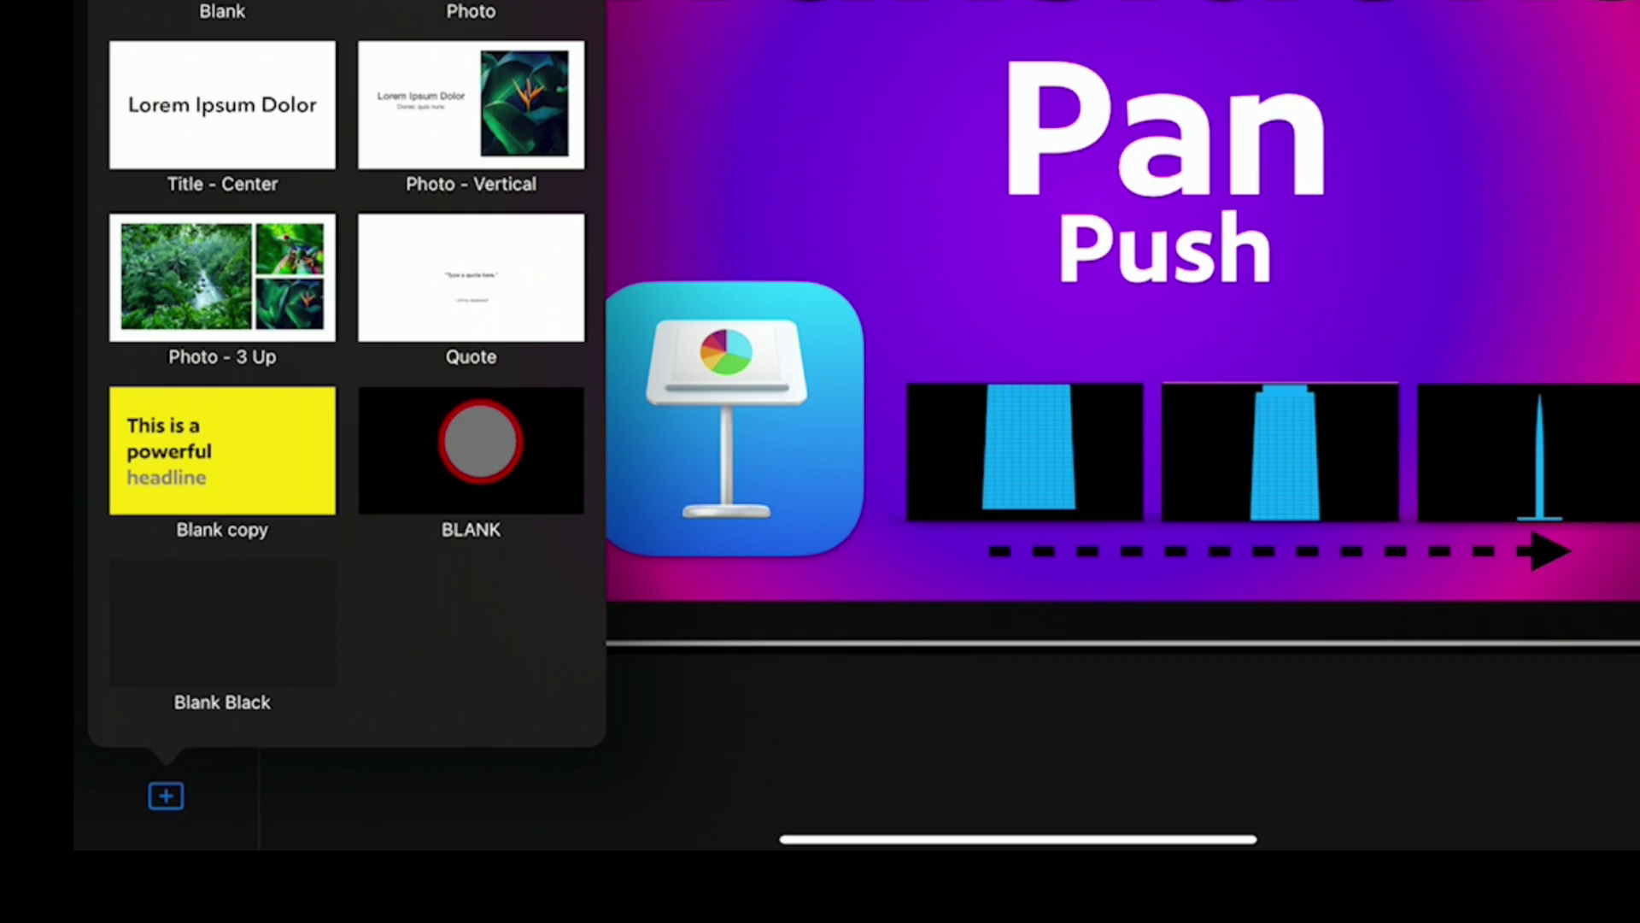
left_click(469, 439)
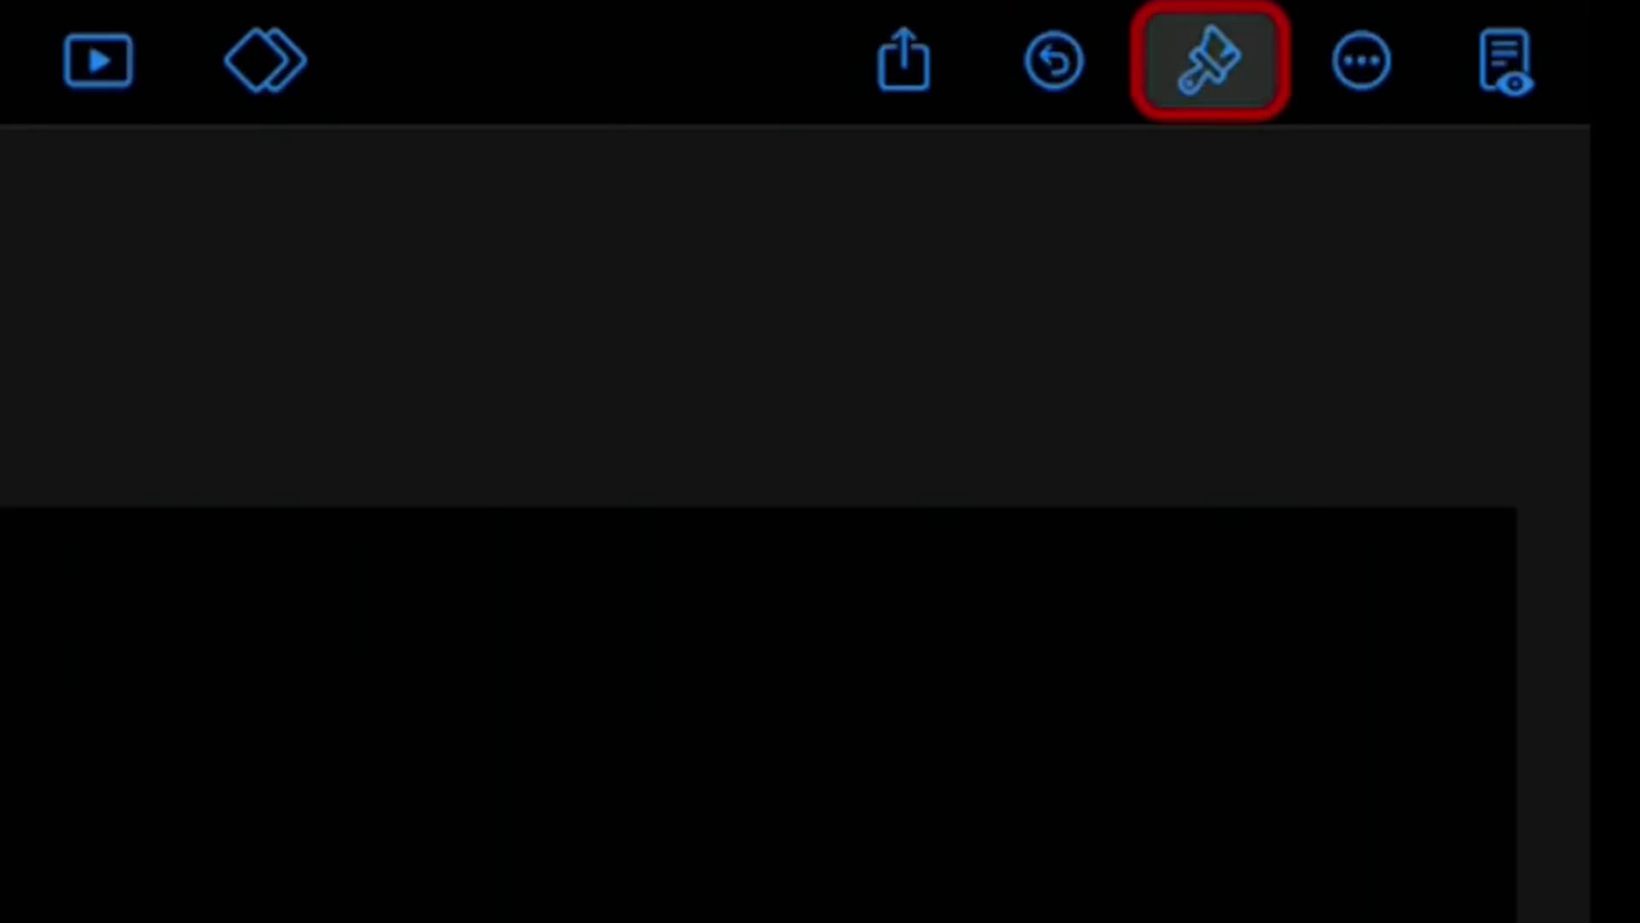
left_click(1272, 71)
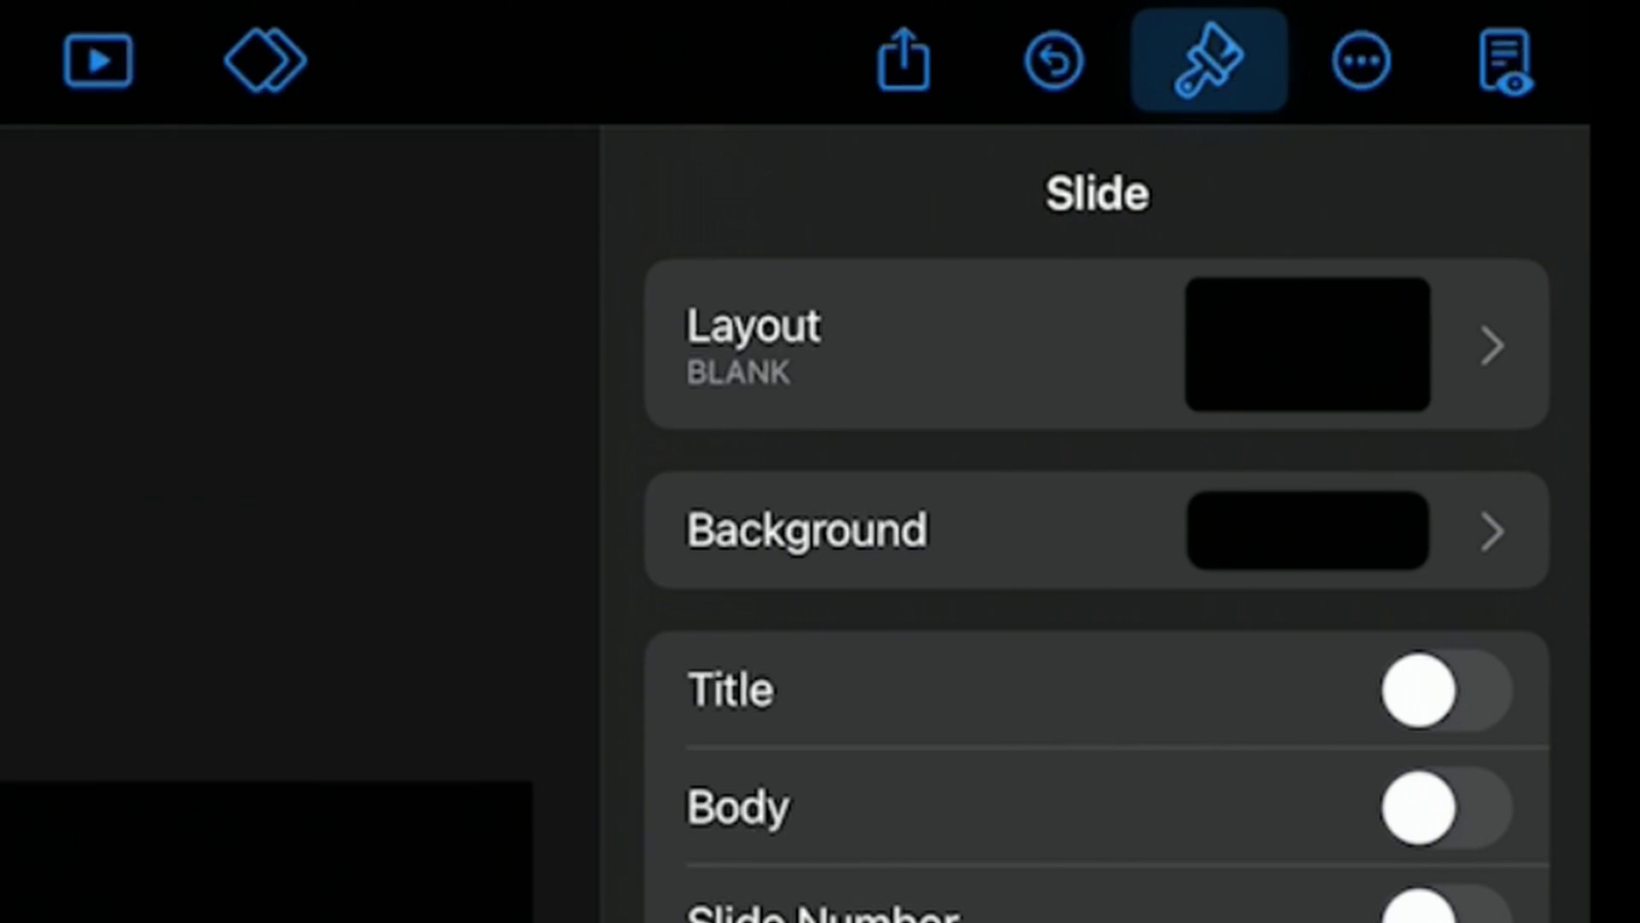
left_click(1040, 527)
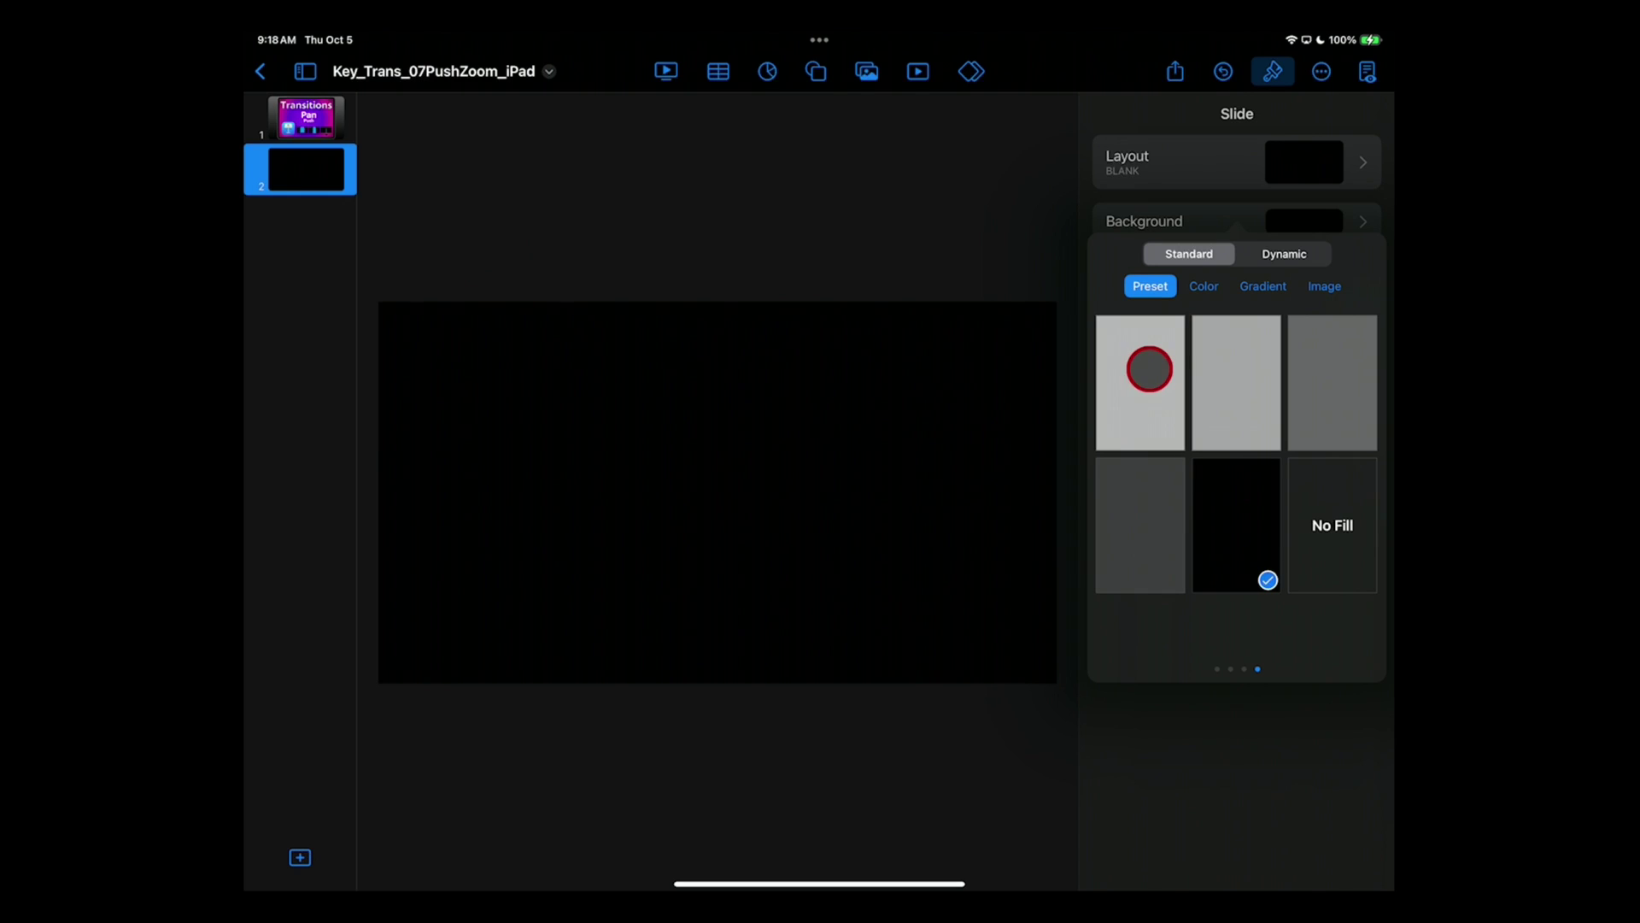
left_click(869, 864)
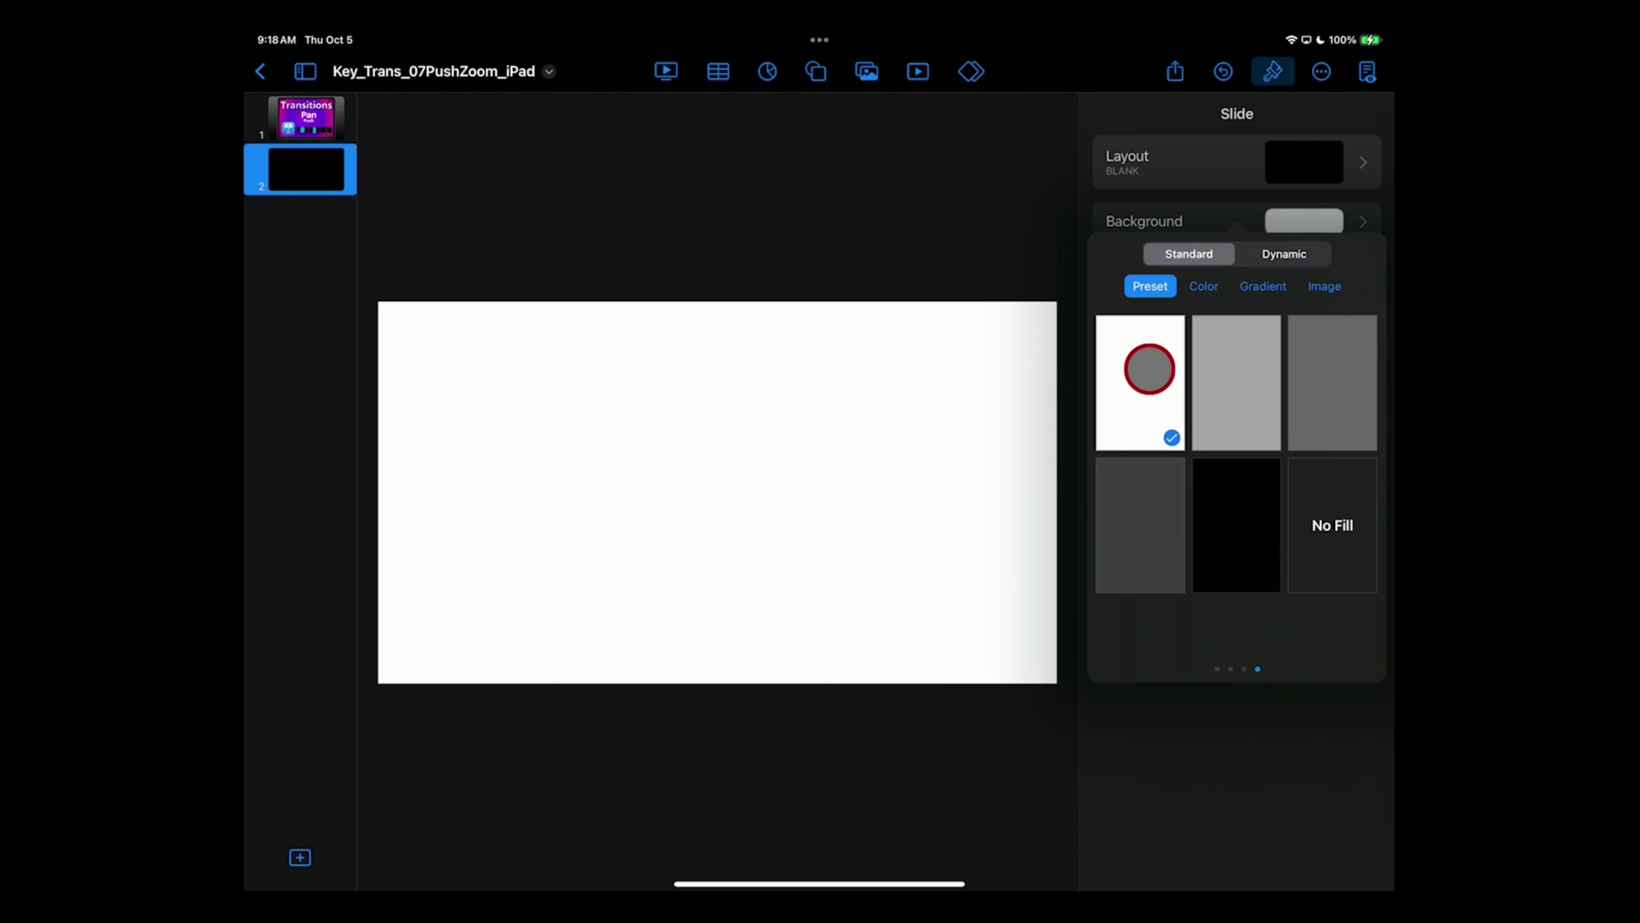
left_click(1282, 68)
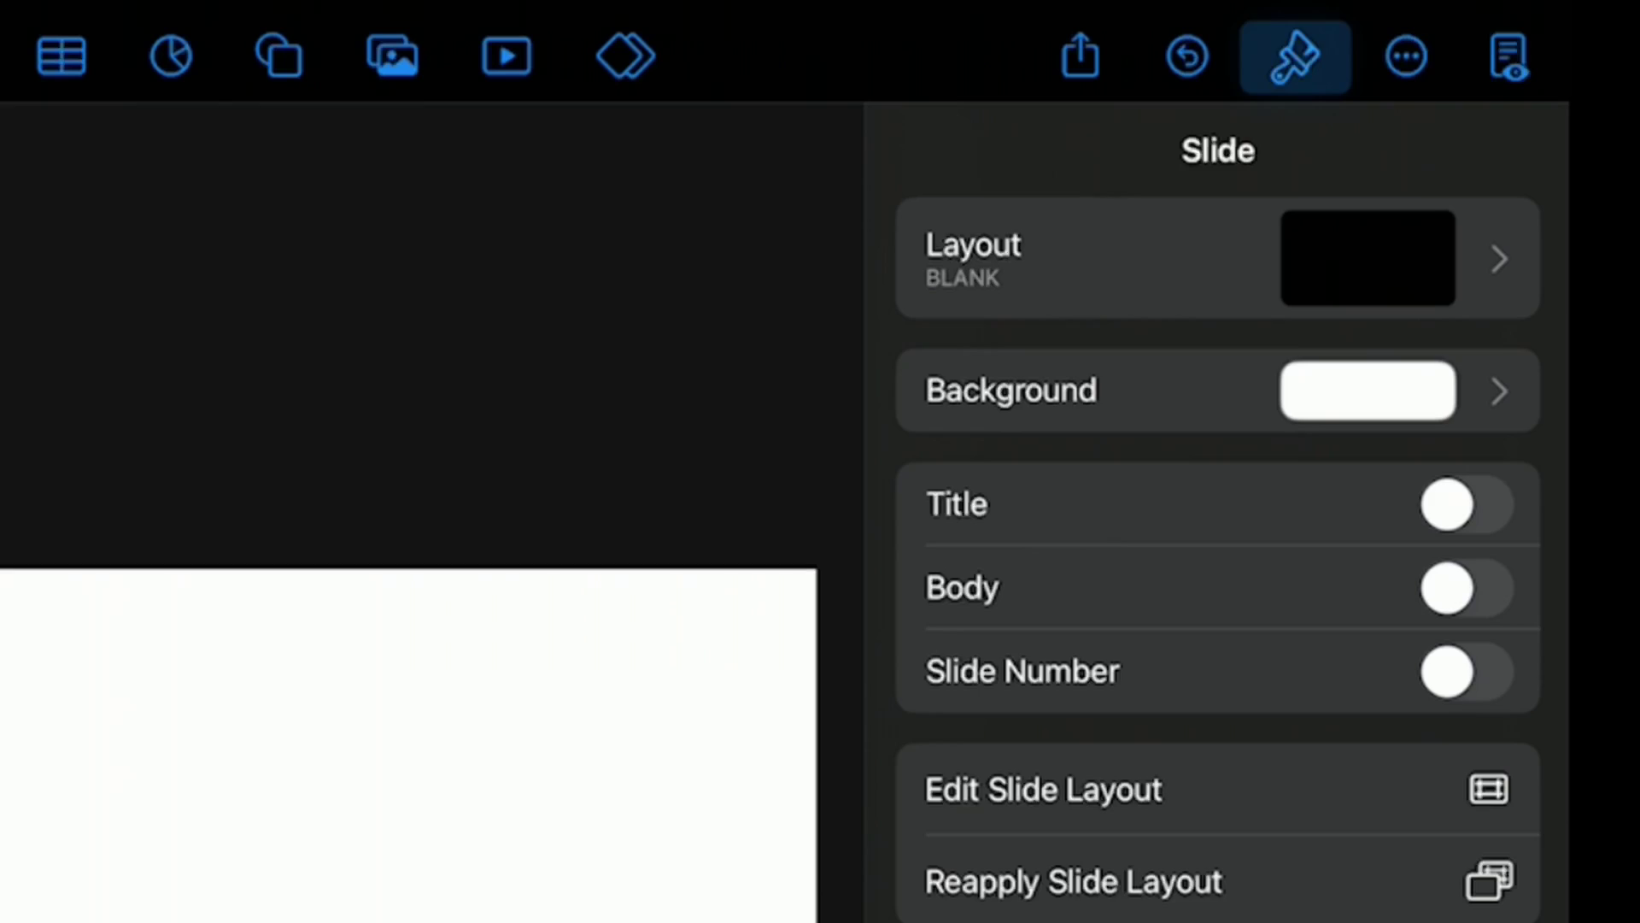
left_click(1272, 71)
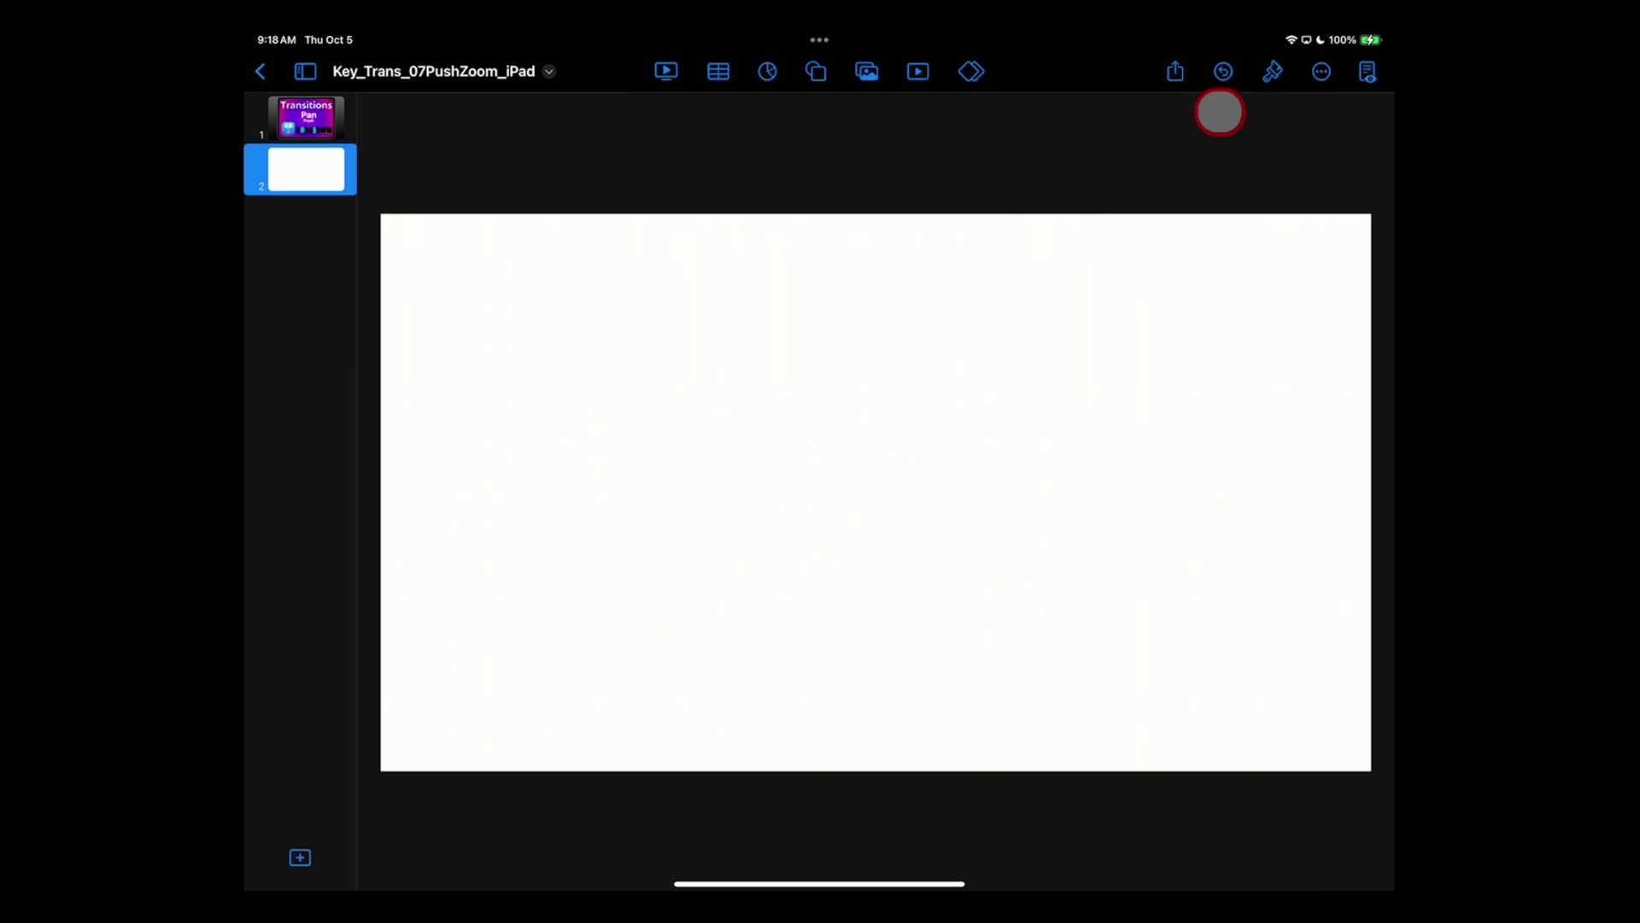
Insert a Ladder shape, enlarge it to about 205×788 pt from the bottom edge past the top
left_click(818, 72)
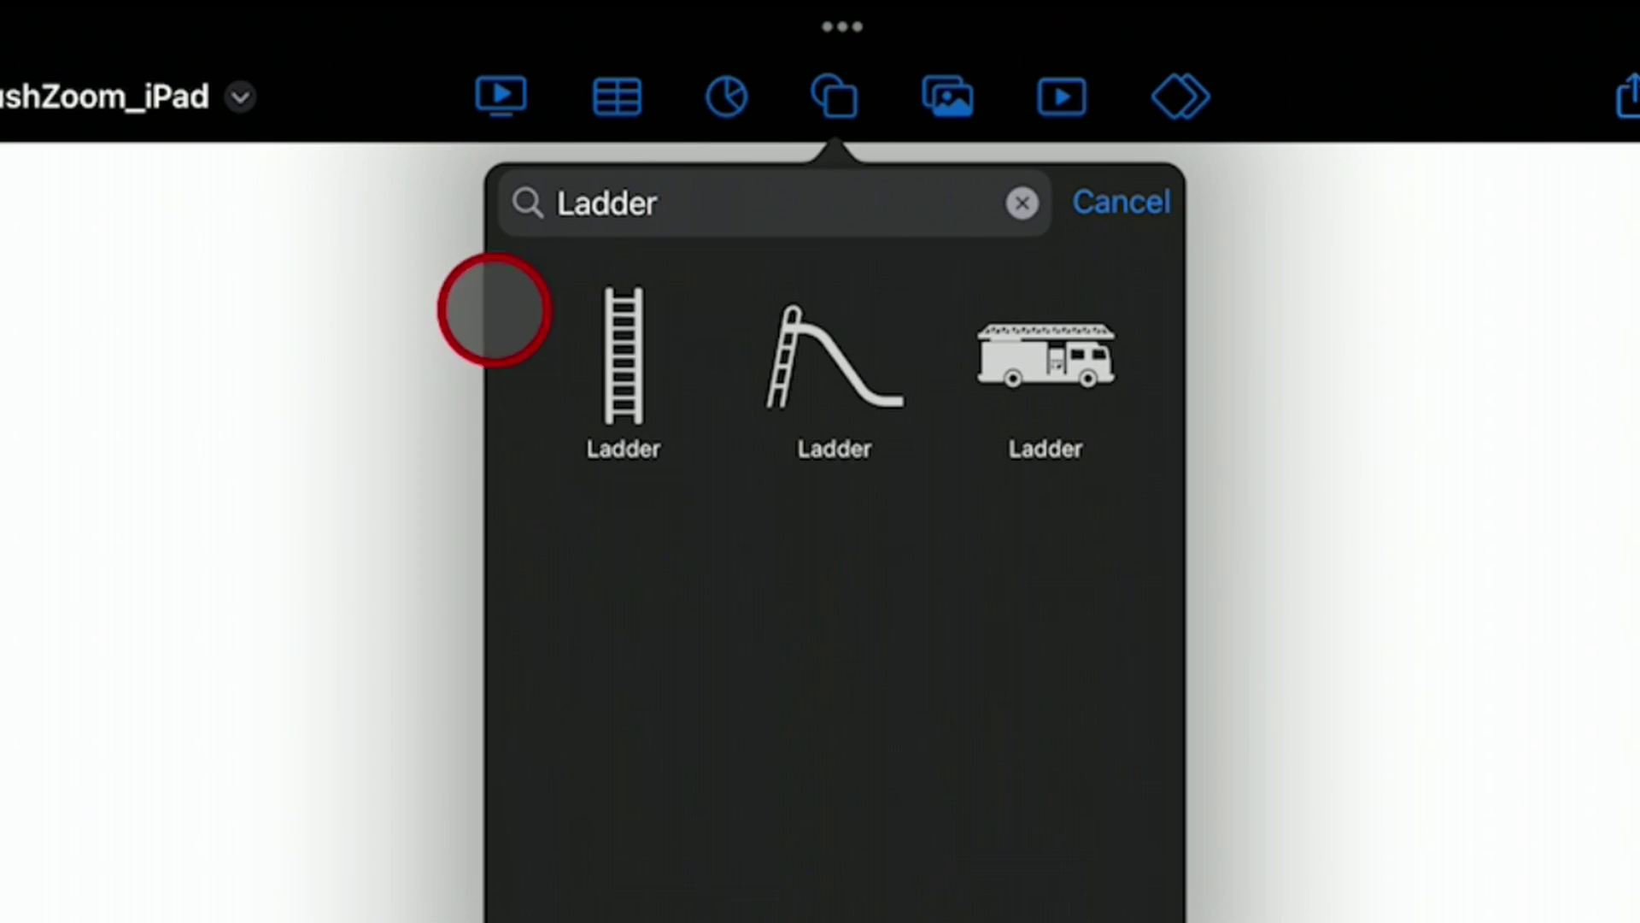
left_click(625, 351)
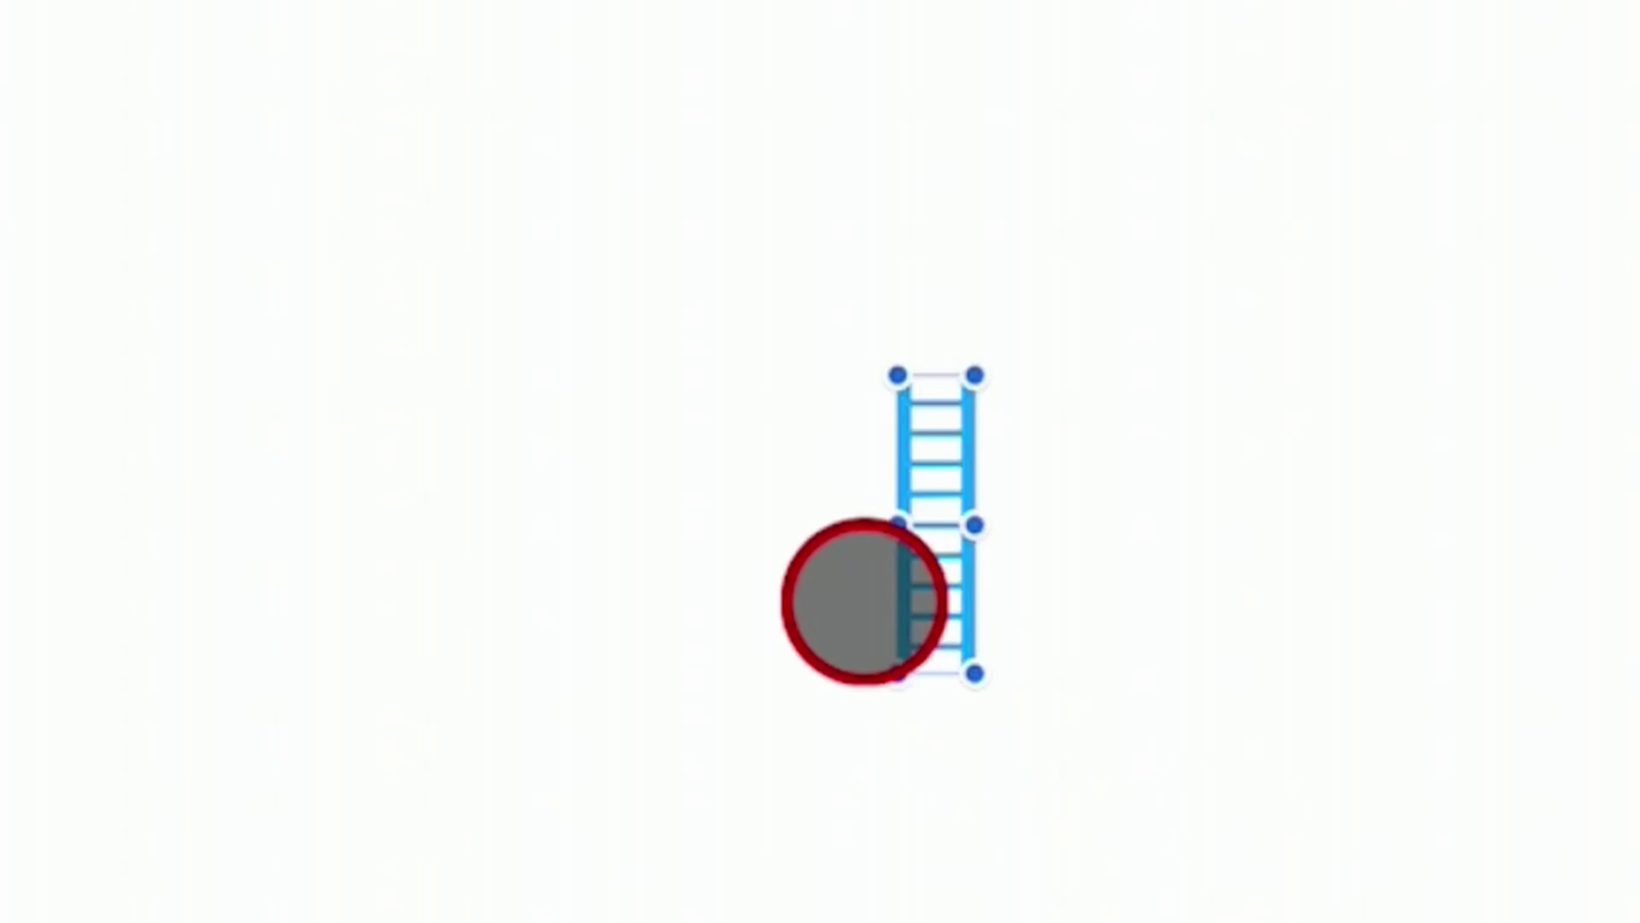
left_click_drag(975, 375, 1609, 0)
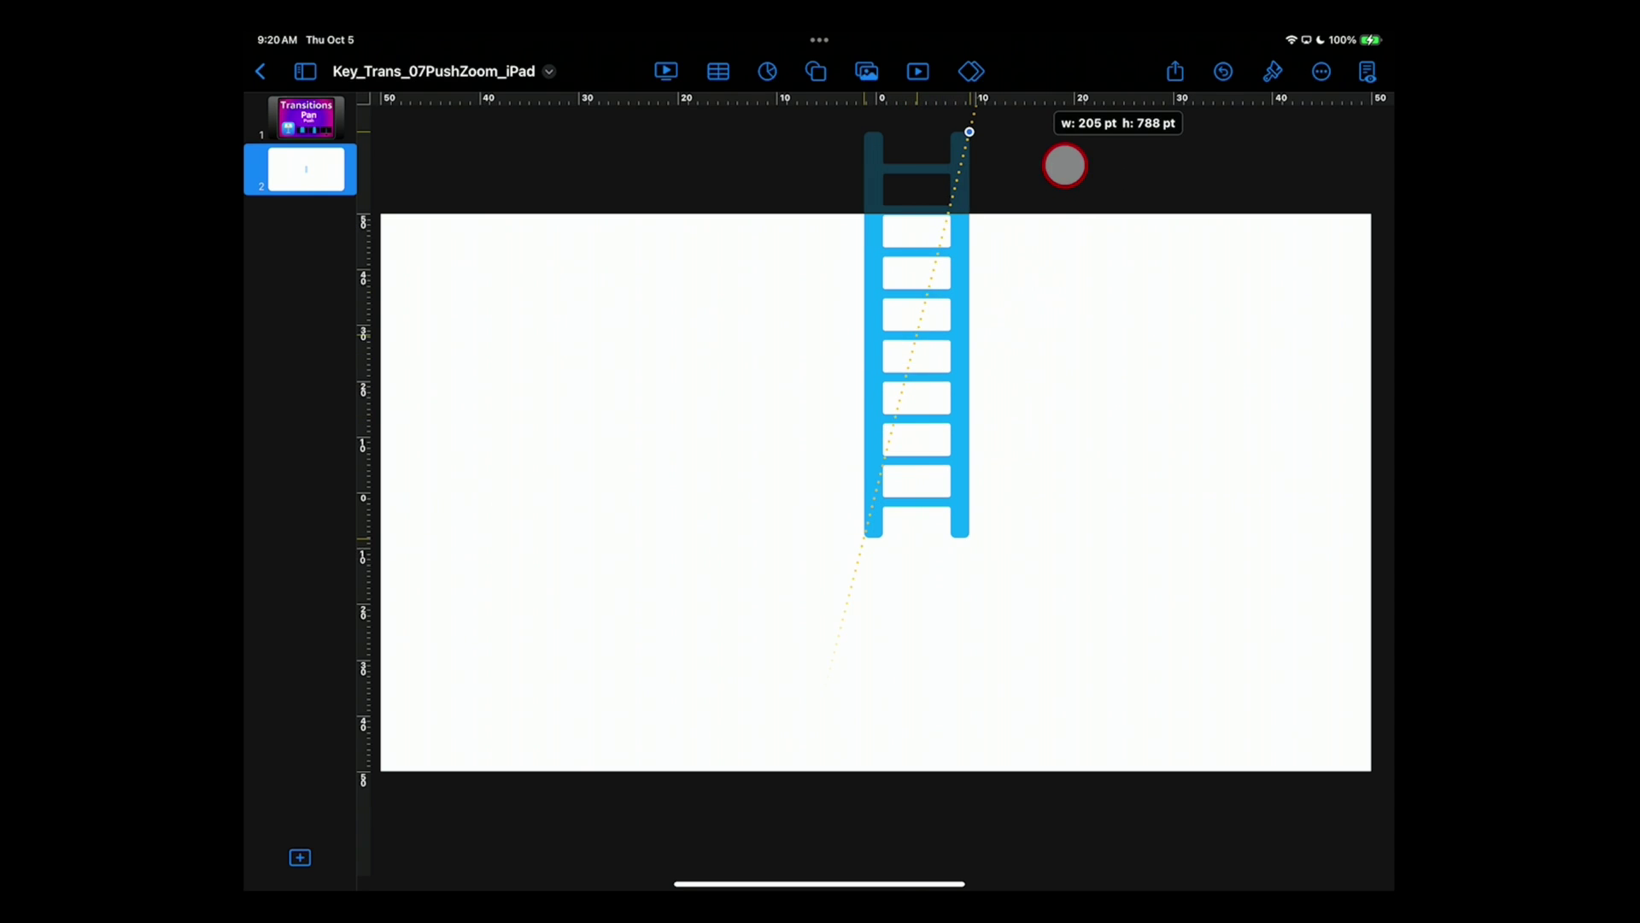
left_click_drag(1065, 166, 1065, 167)
left_click_drag(865, 564, 732, 758)
scroll(726, 311, "down", 5)
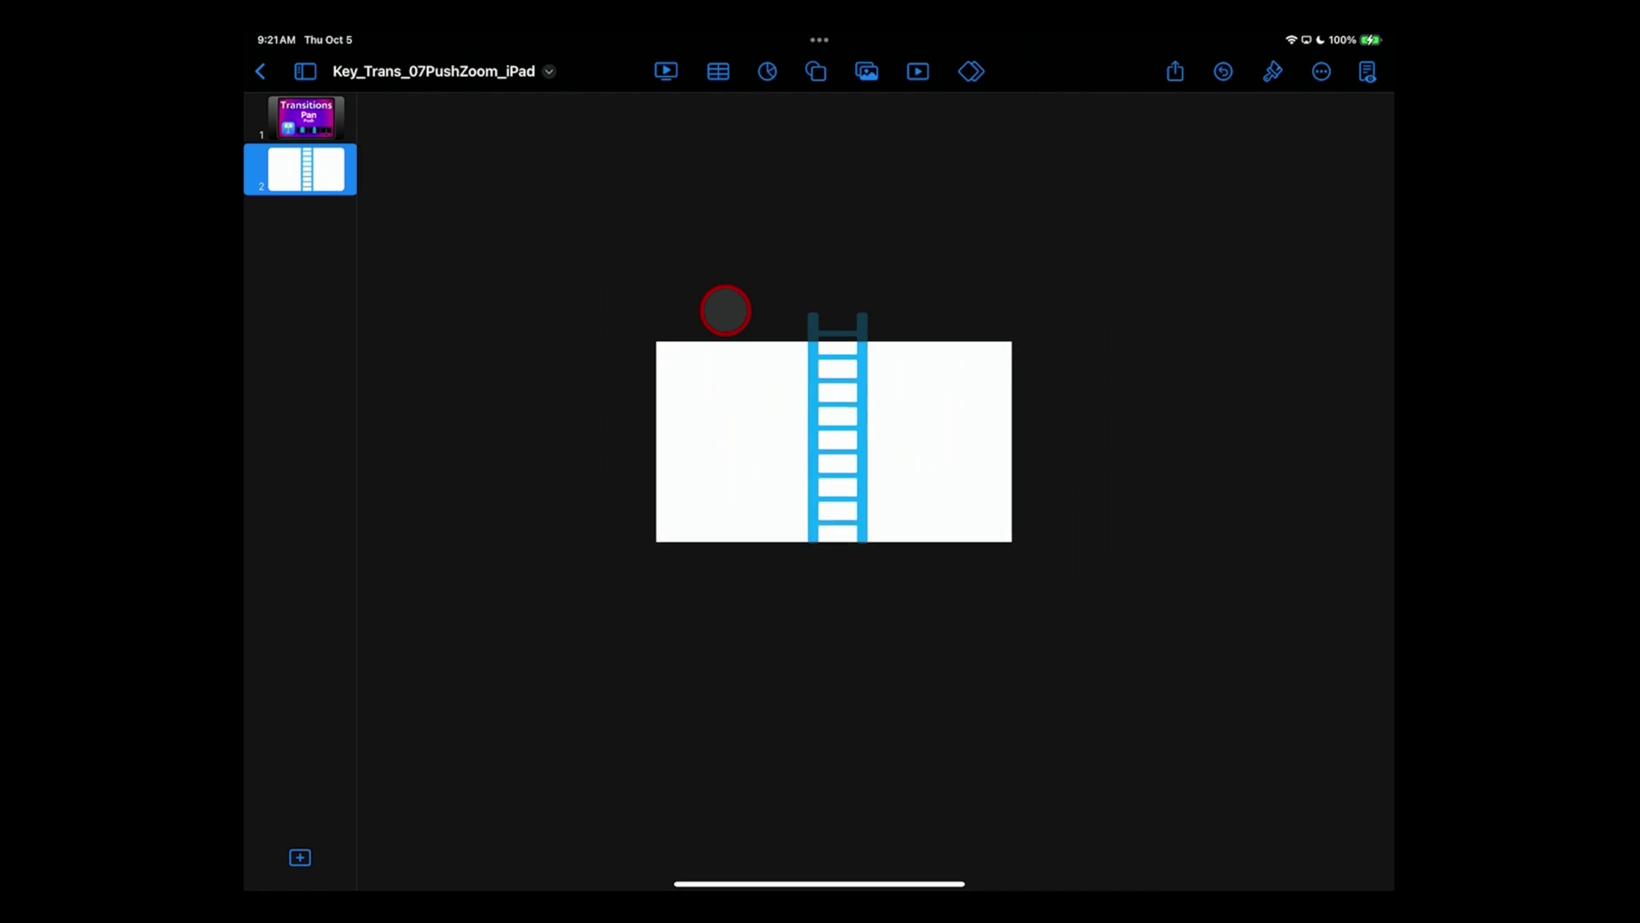
left_click_drag(909, 363, 1139, 92)
left_click_drag(996, 354, 941, 334)
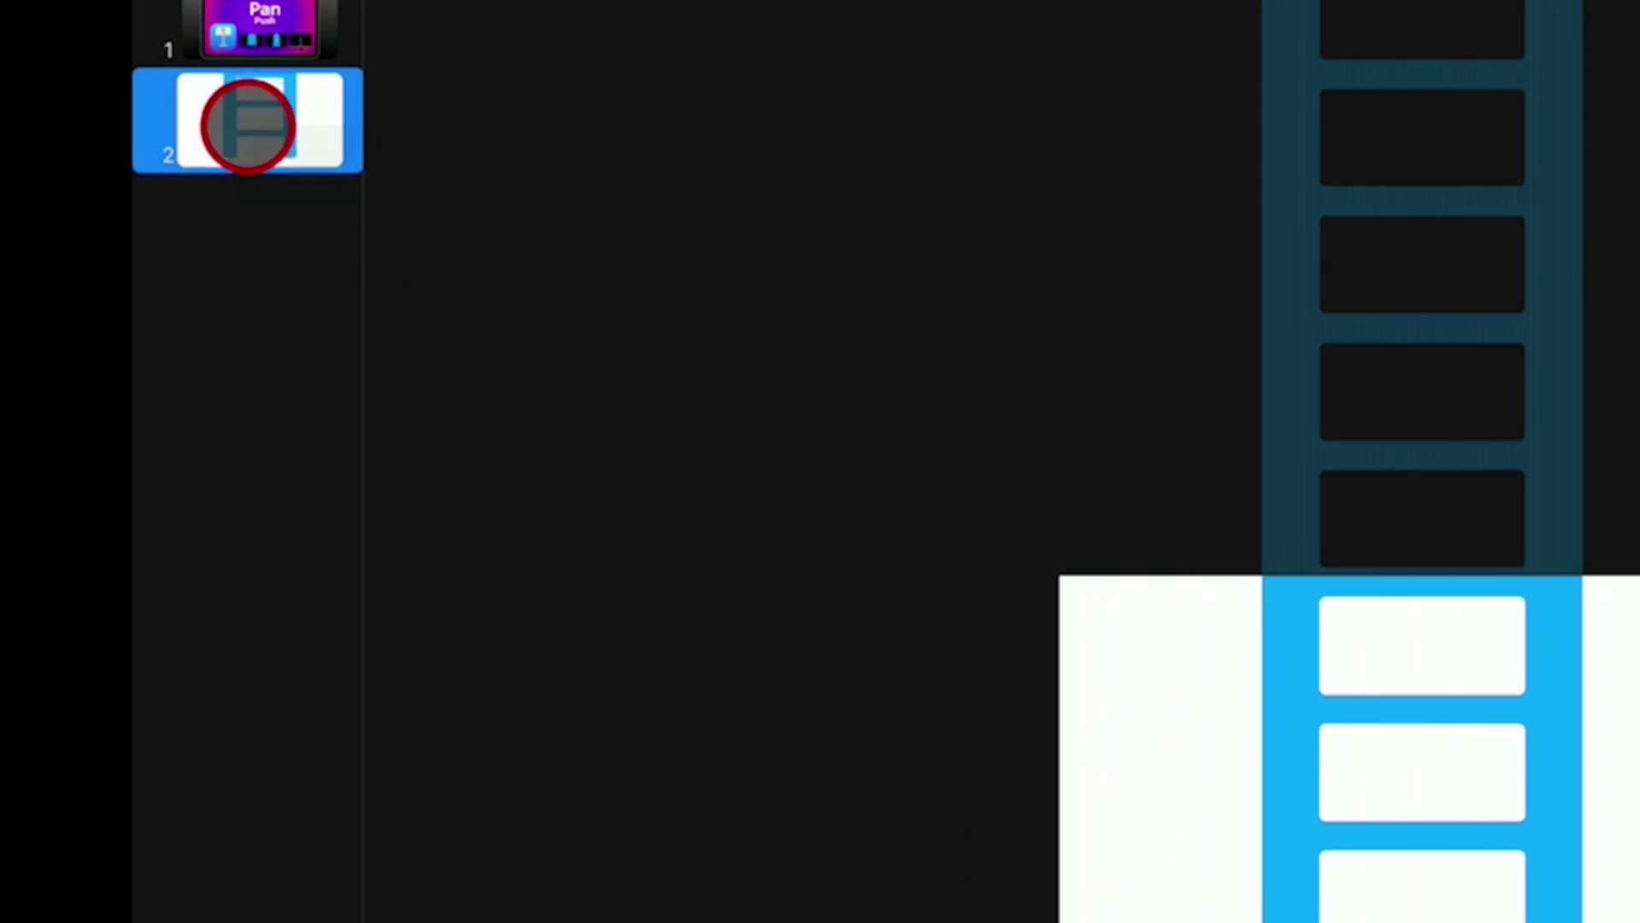
Duplicate slide 2 as slide 3 and place a straight line from the basic shapes
left_click(288, 163)
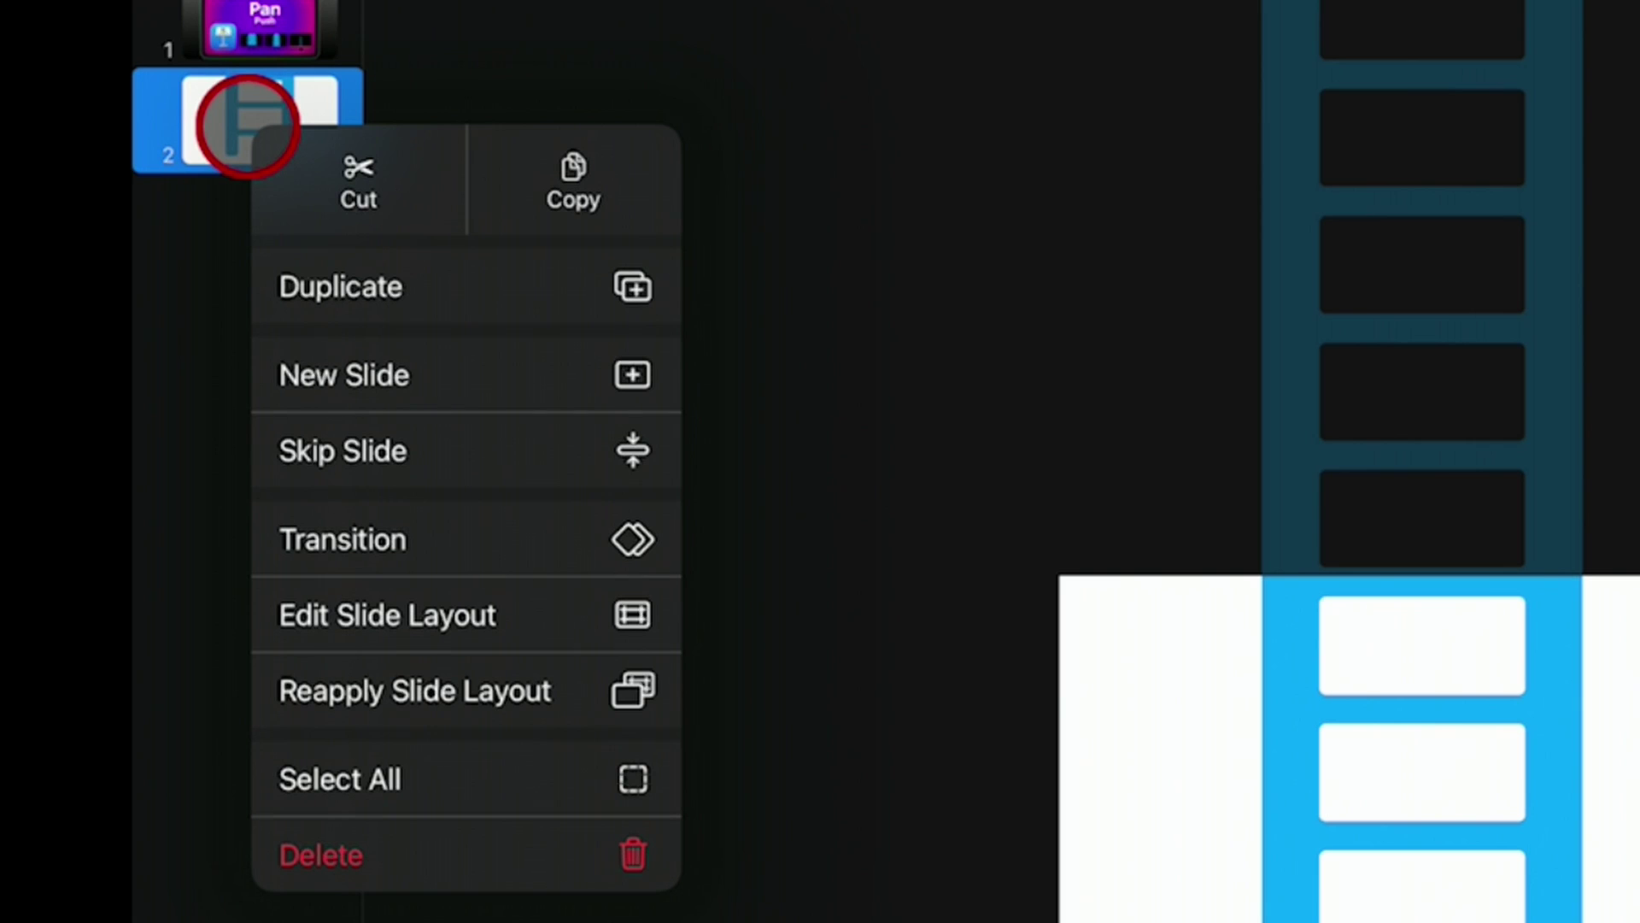
left_click_drag(248, 126, 402, 292)
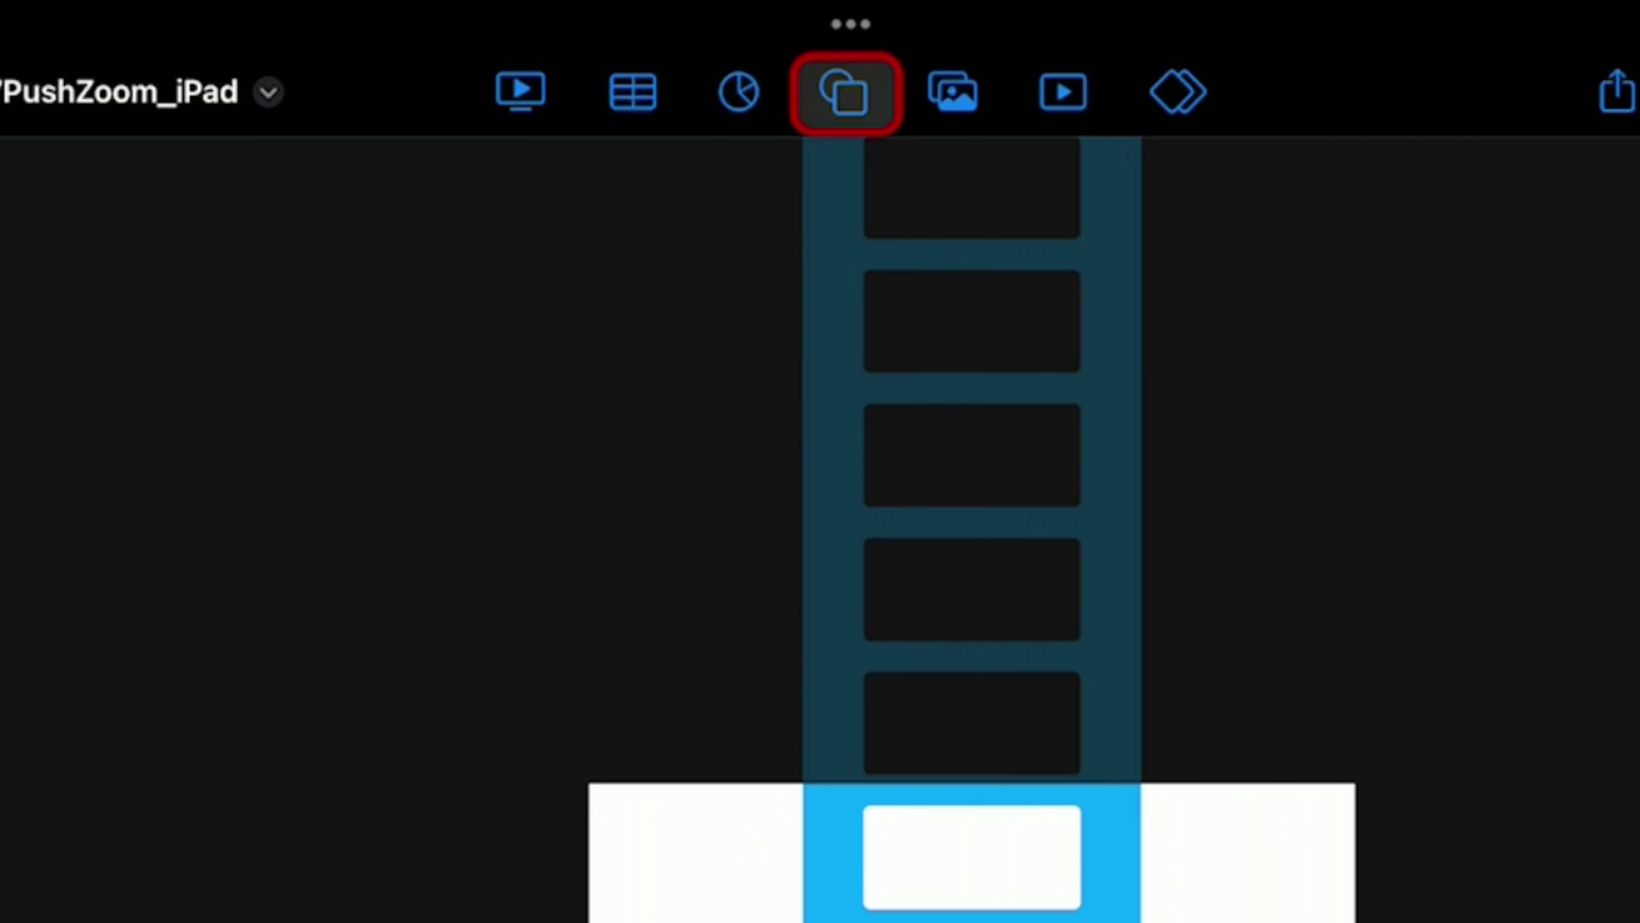
left_click(816, 70)
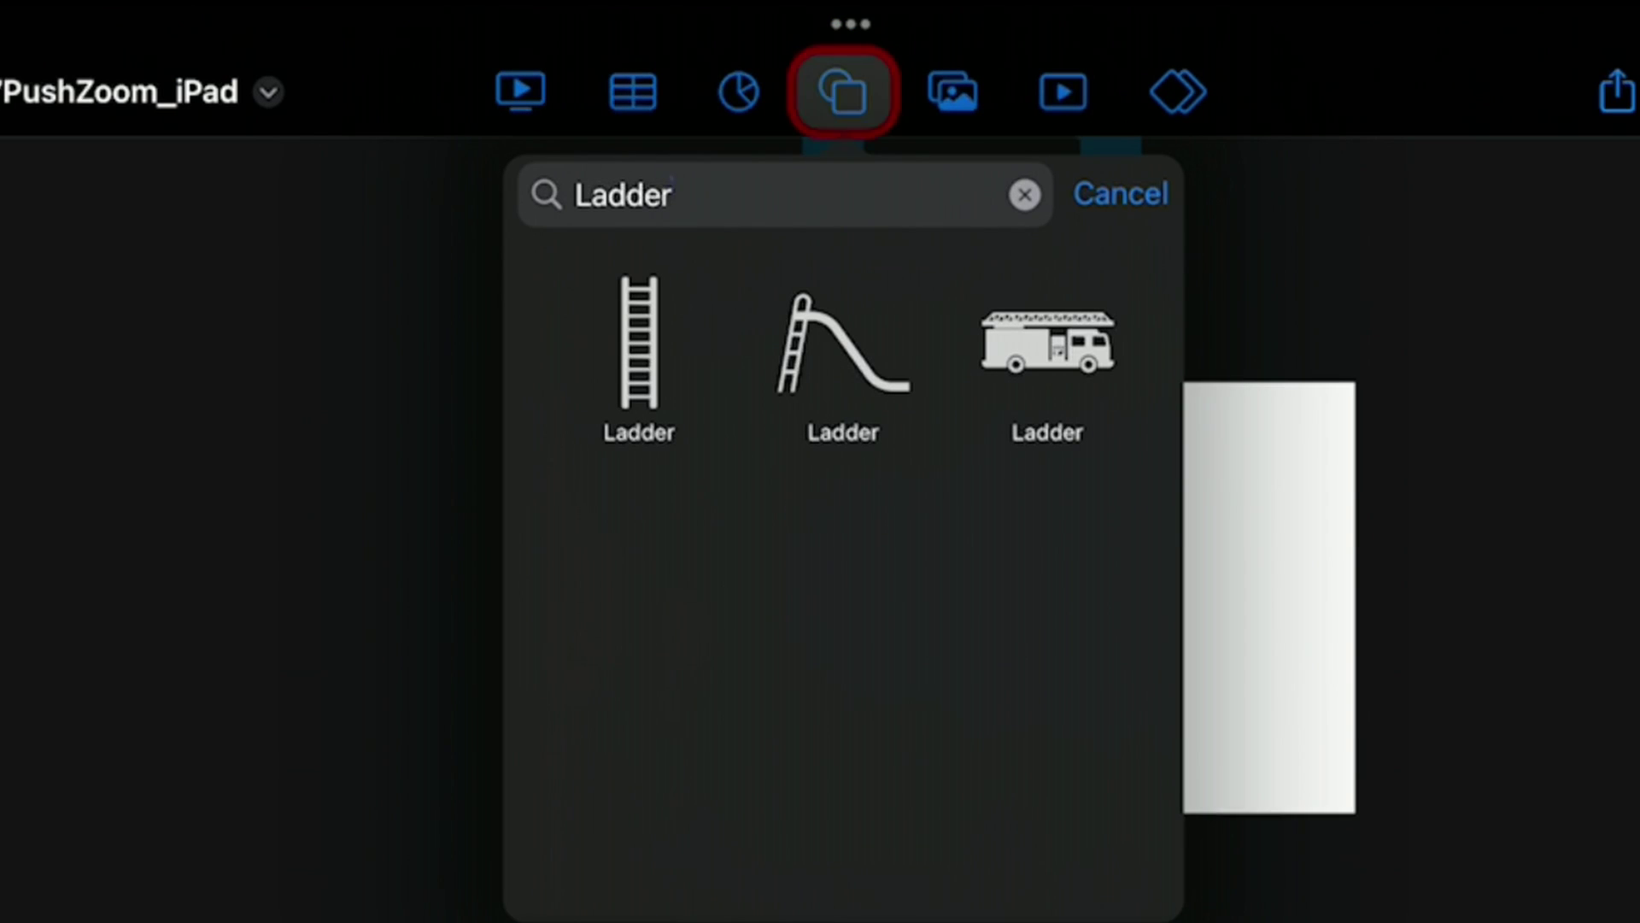
left_click(1025, 194)
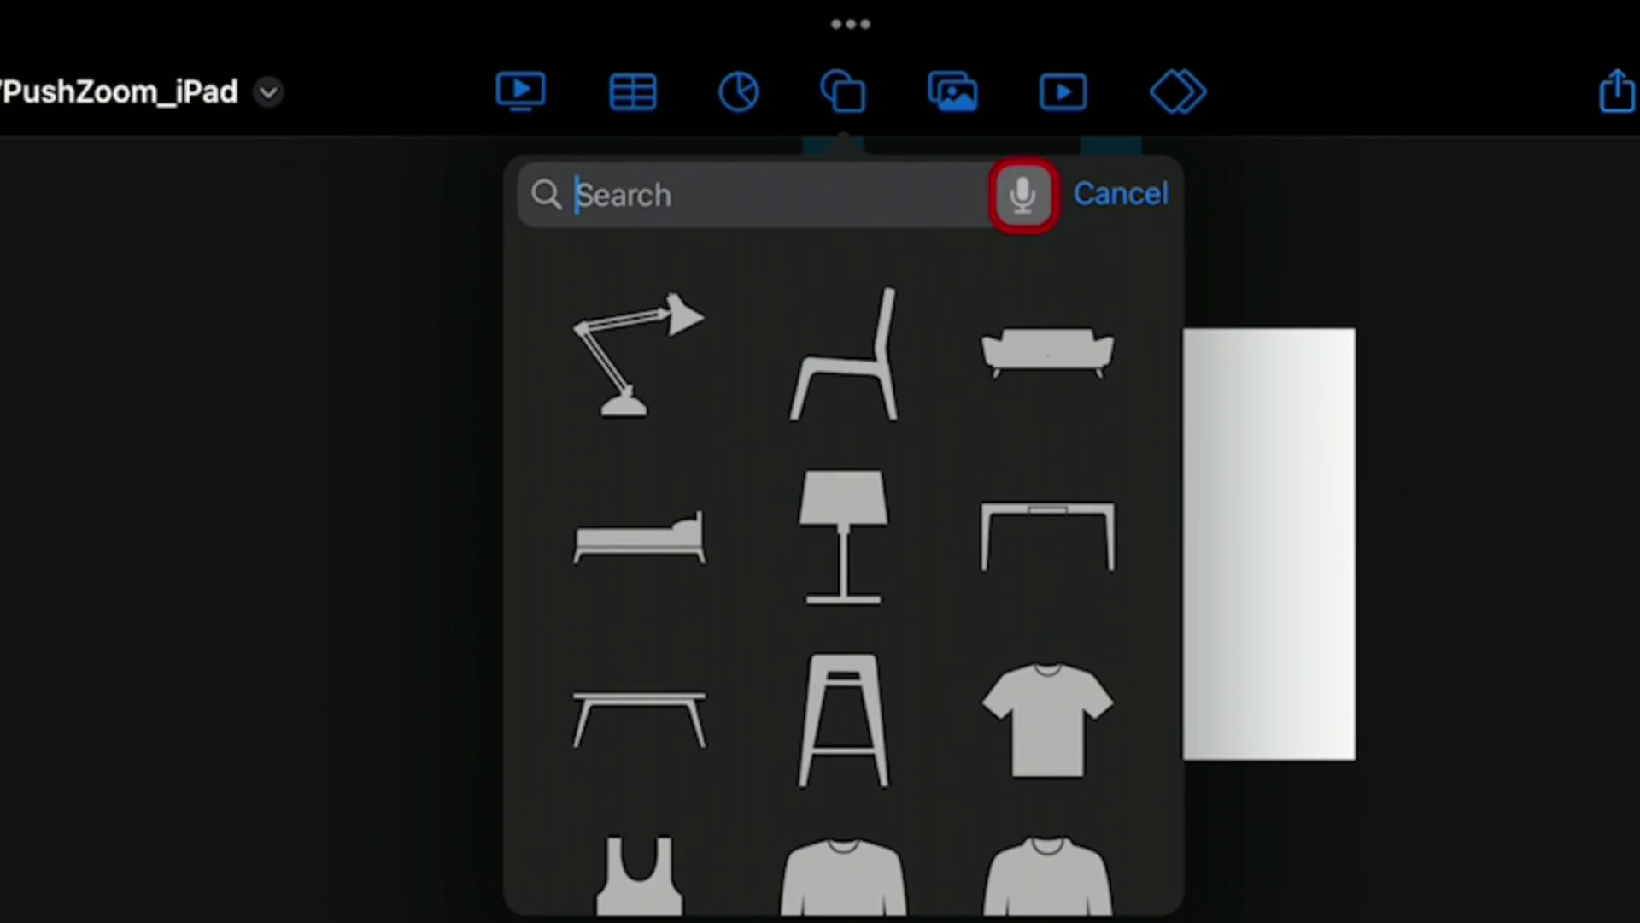
left_click(930, 293)
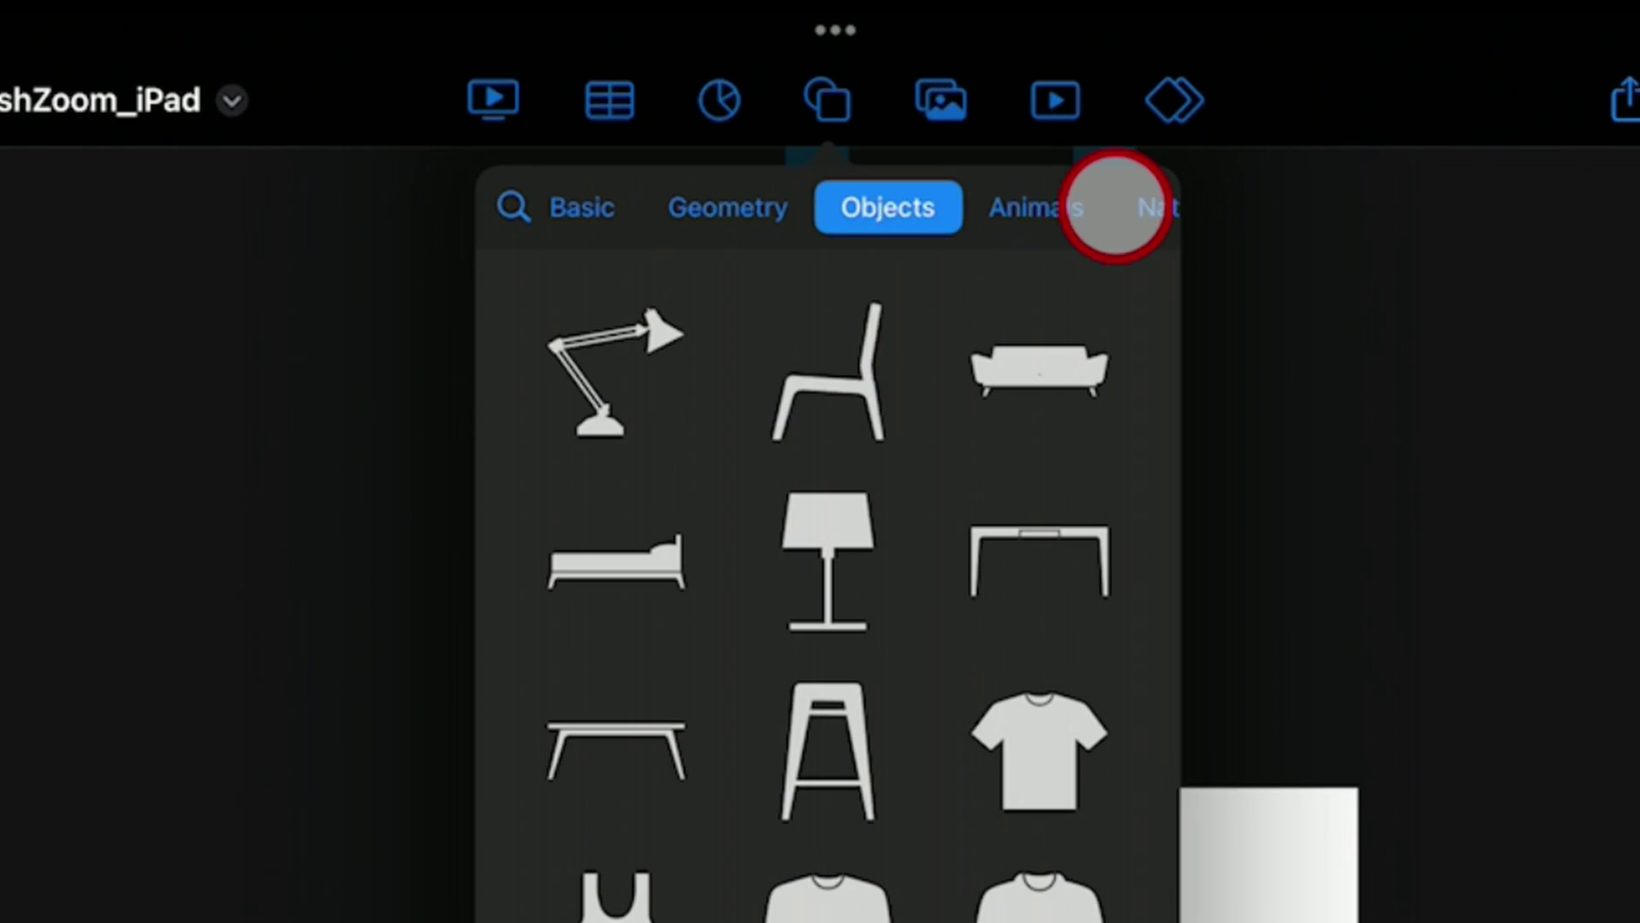
left_click_drag(1115, 208, 653, 212)
left_click(648, 208)
left_click_drag(761, 325, 809, 351)
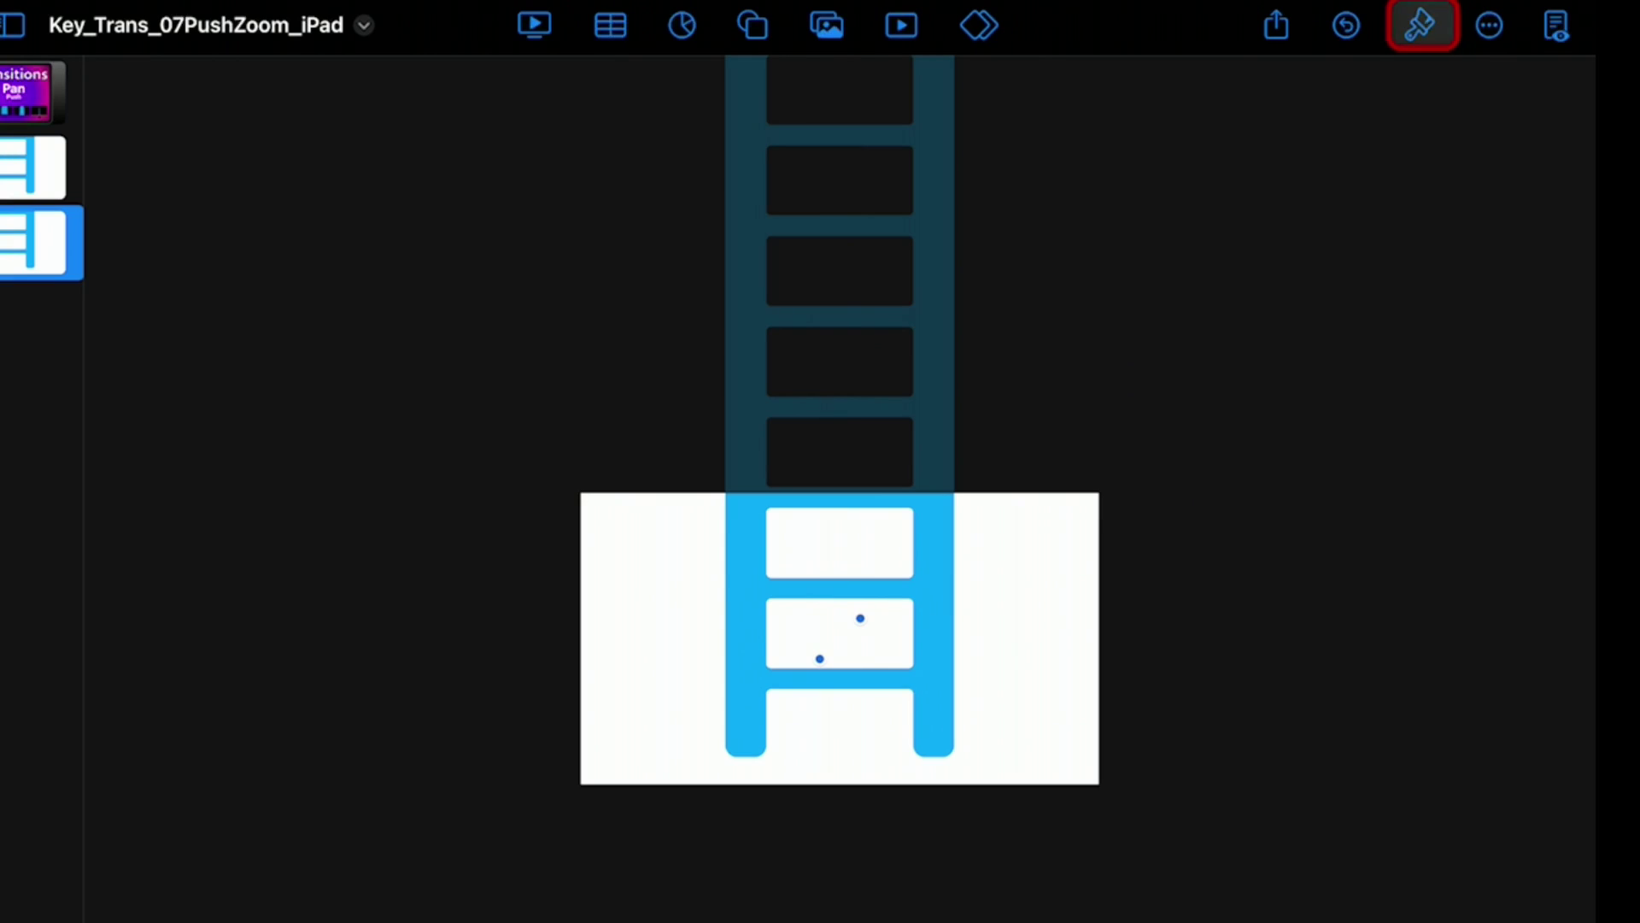
Make the line red with a 16 pt width
left_click(1272, 71)
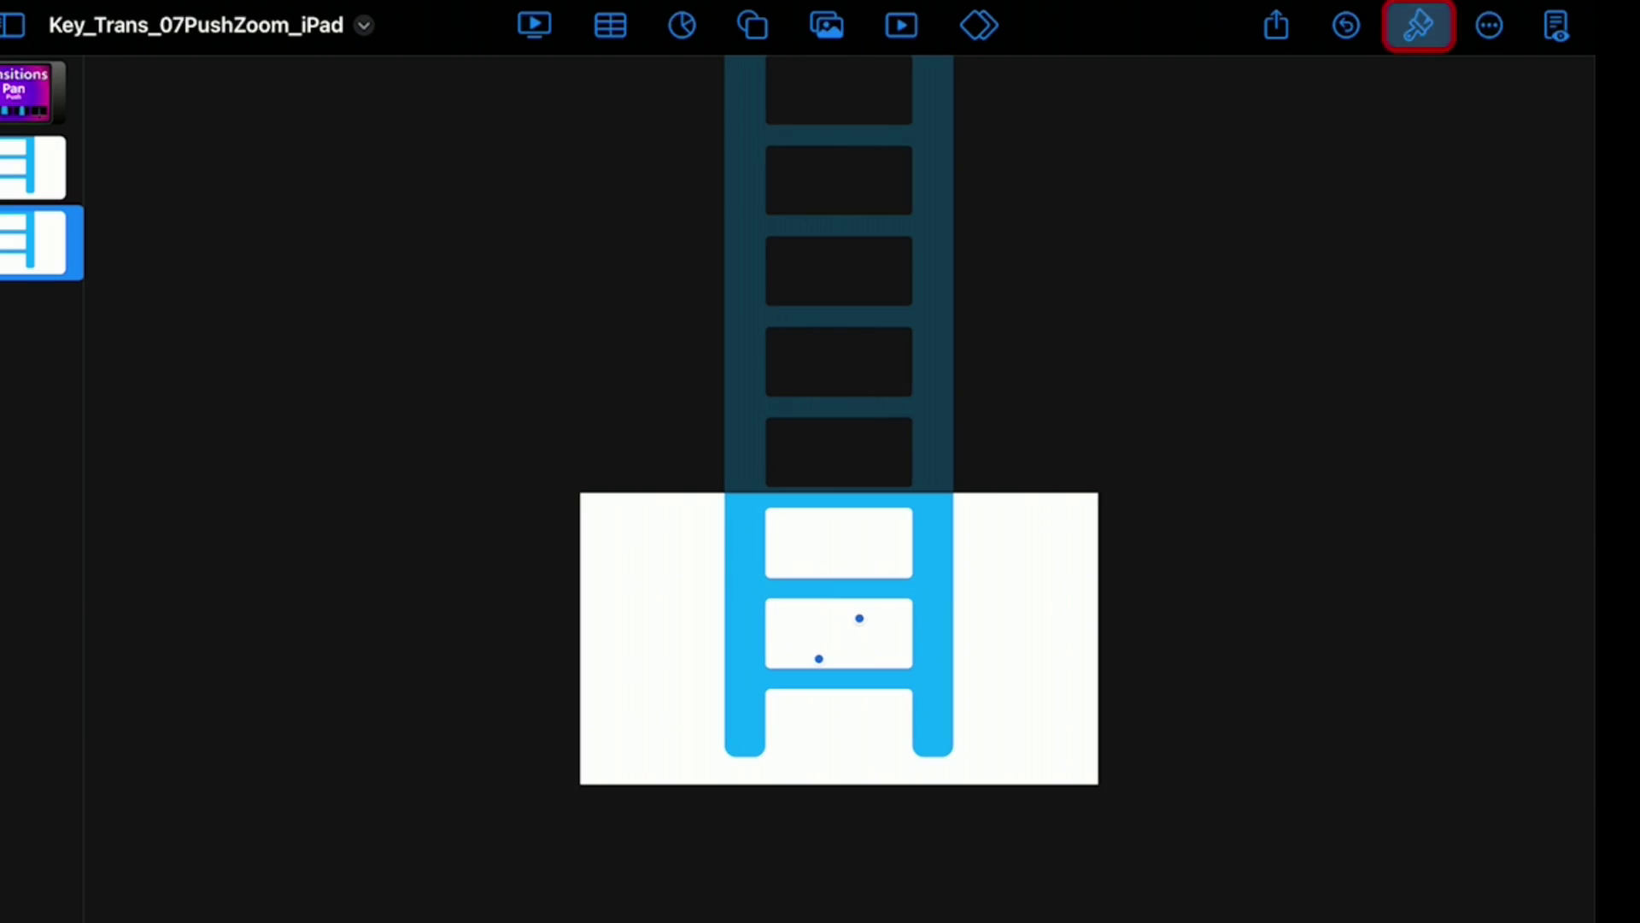
left_click(1412, 410)
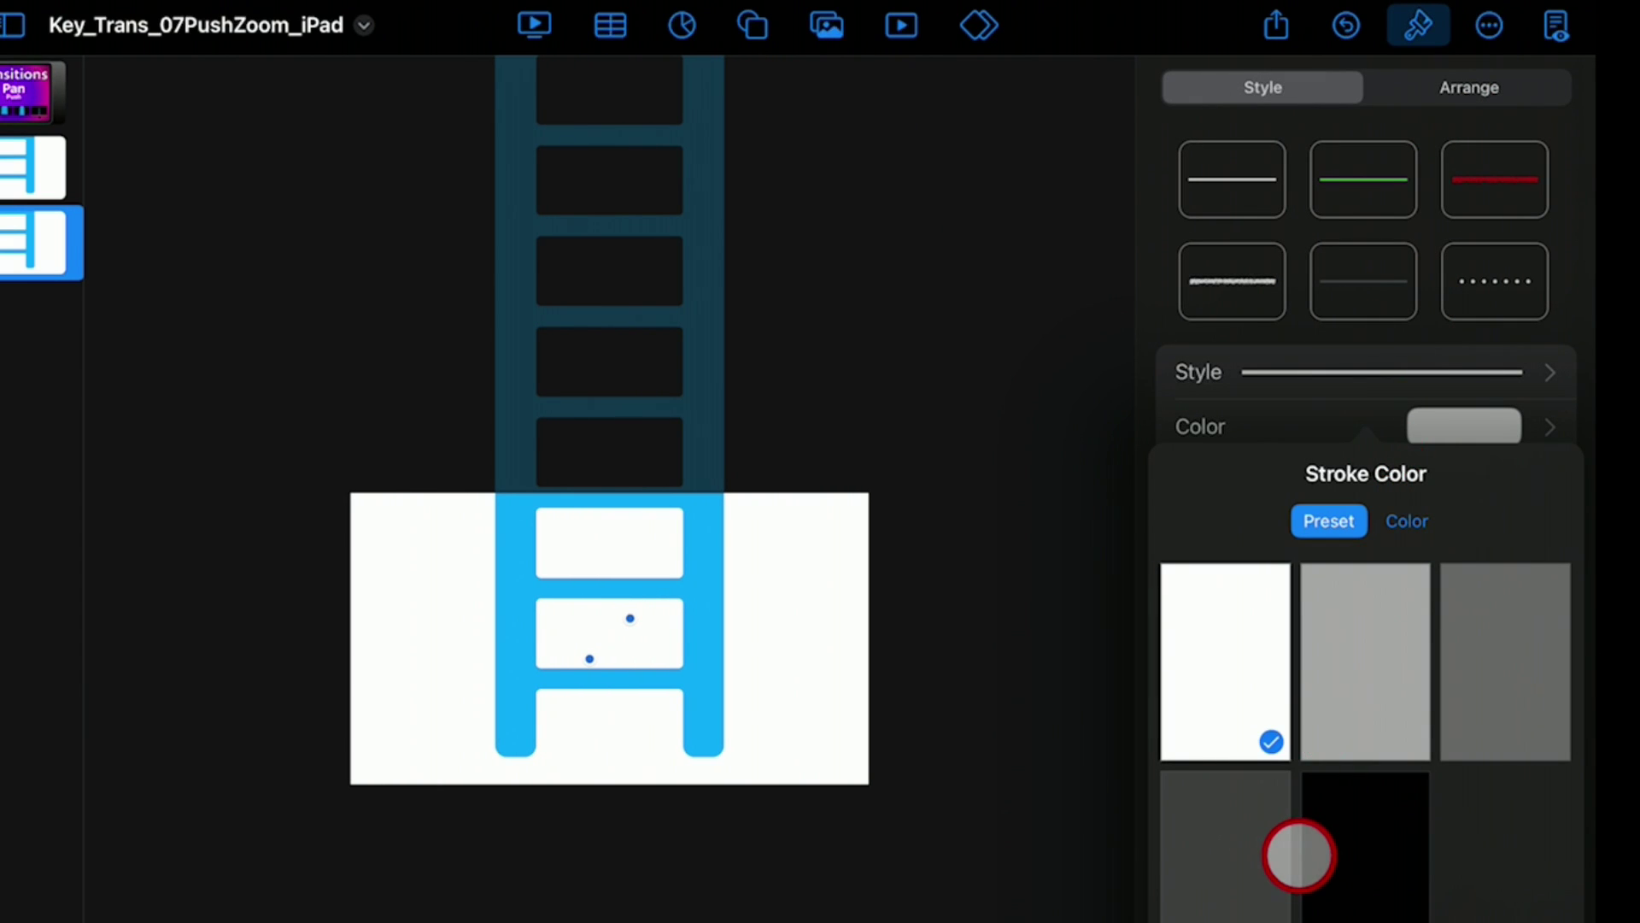
scroll(1299, 855, "left", 3)
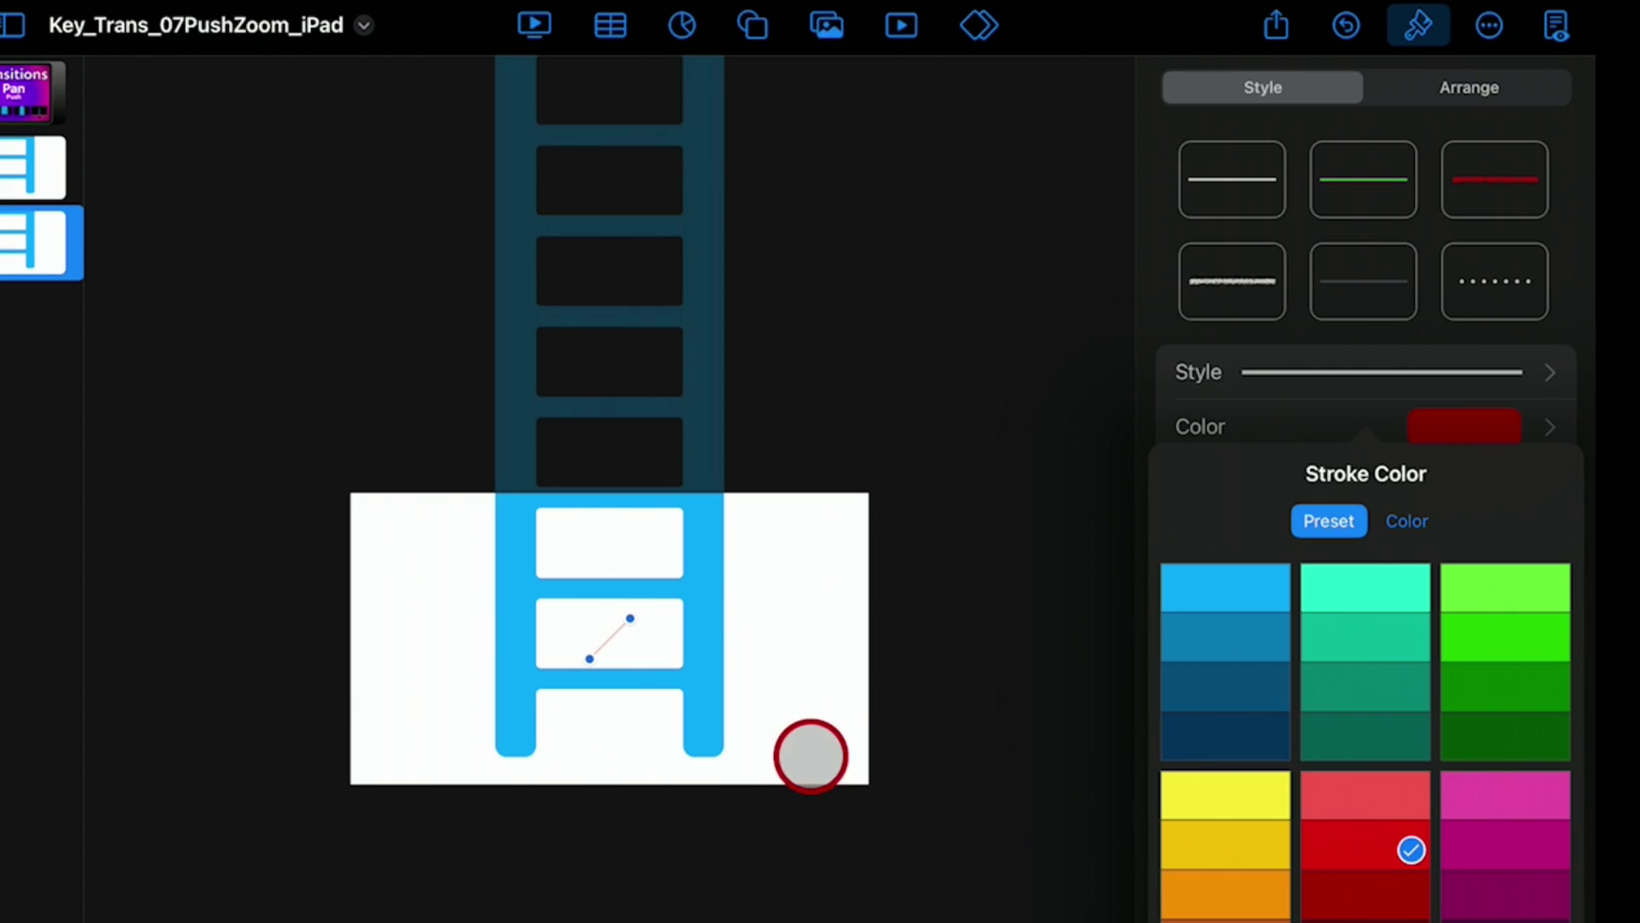
left_click(1431, 432)
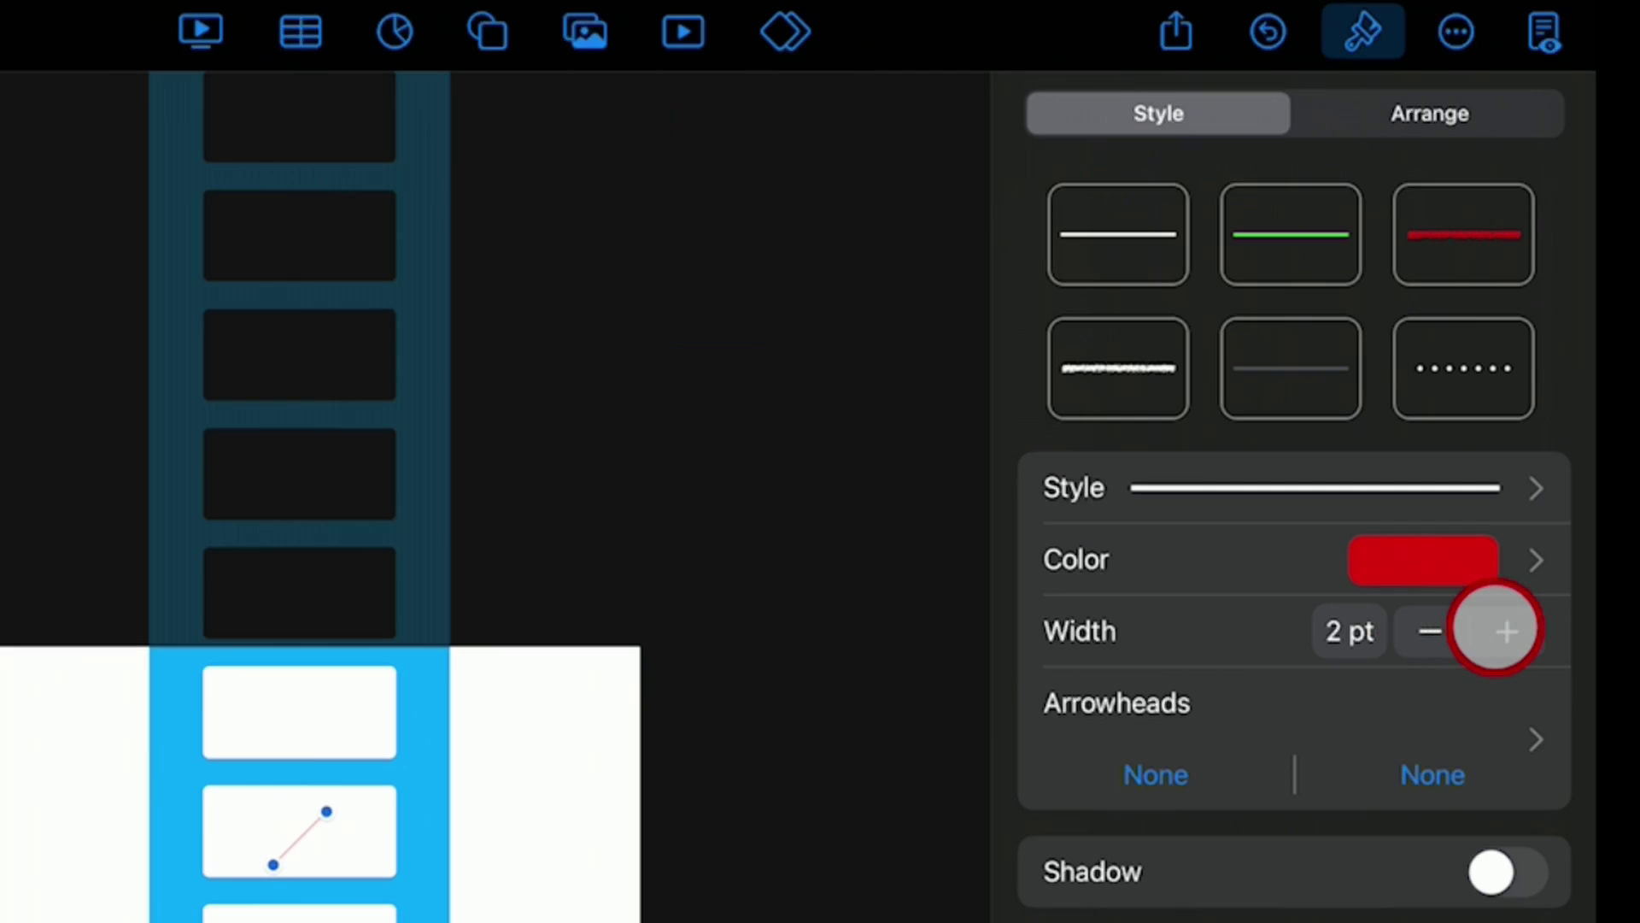
left_click(1343, 383)
left_click(1495, 629)
left_click(1495, 629)
left_click(1495, 629)
left_click(1495, 629)
left_click(1496, 629)
left_click(1495, 628)
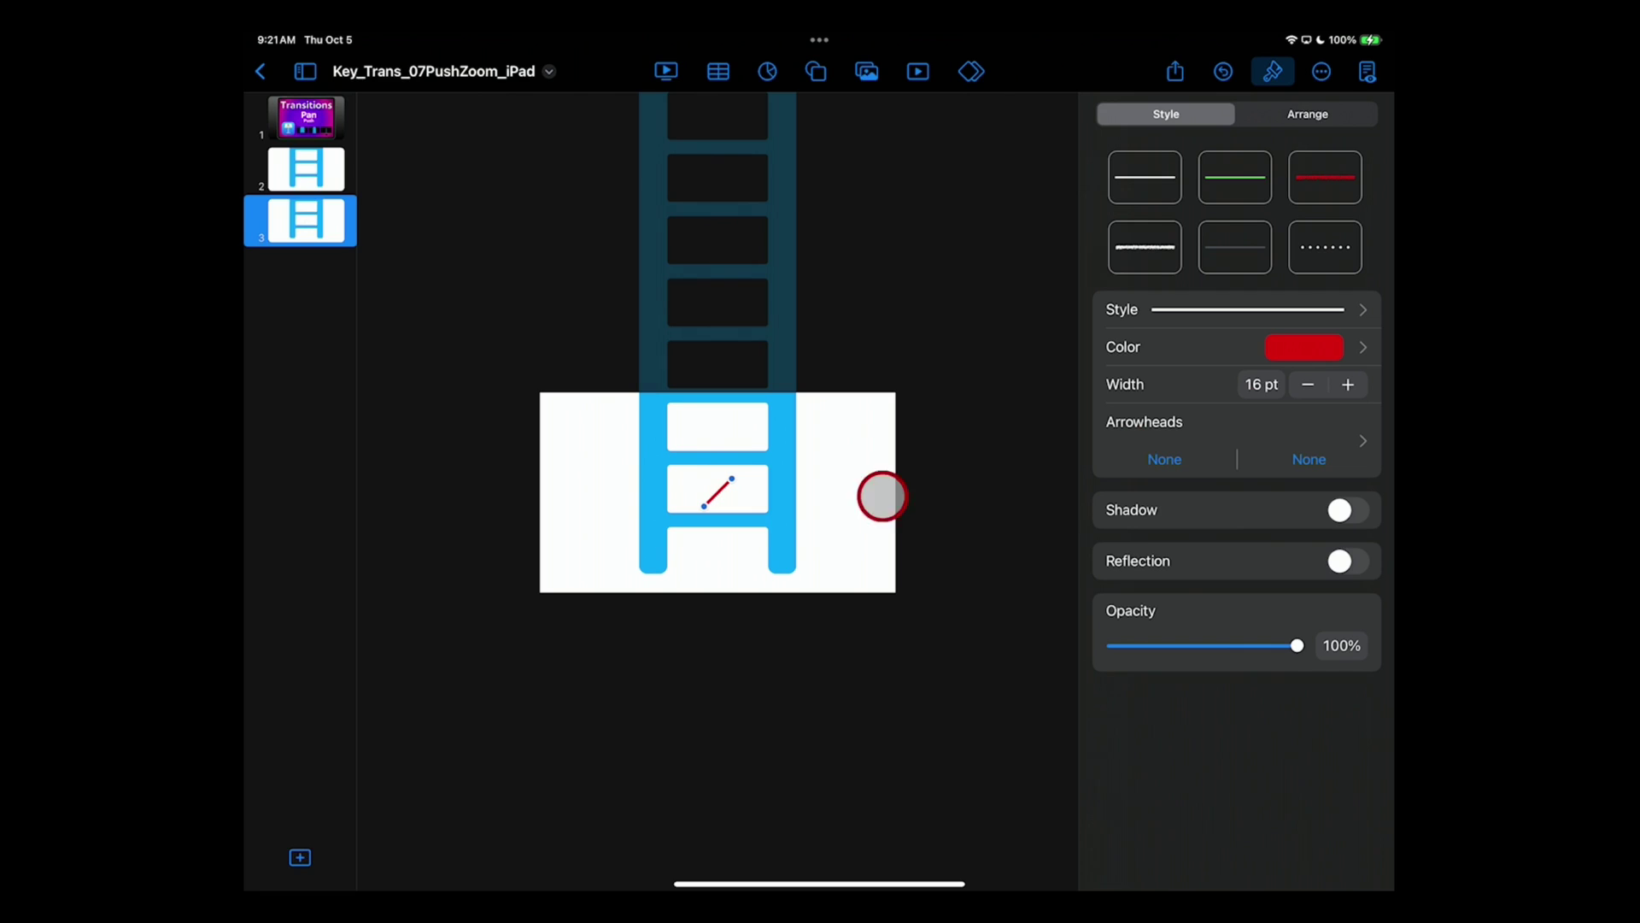
Stretch the red line across the ladder and move it to the slide's top edge
left_click_drag(742, 476, 897, 513)
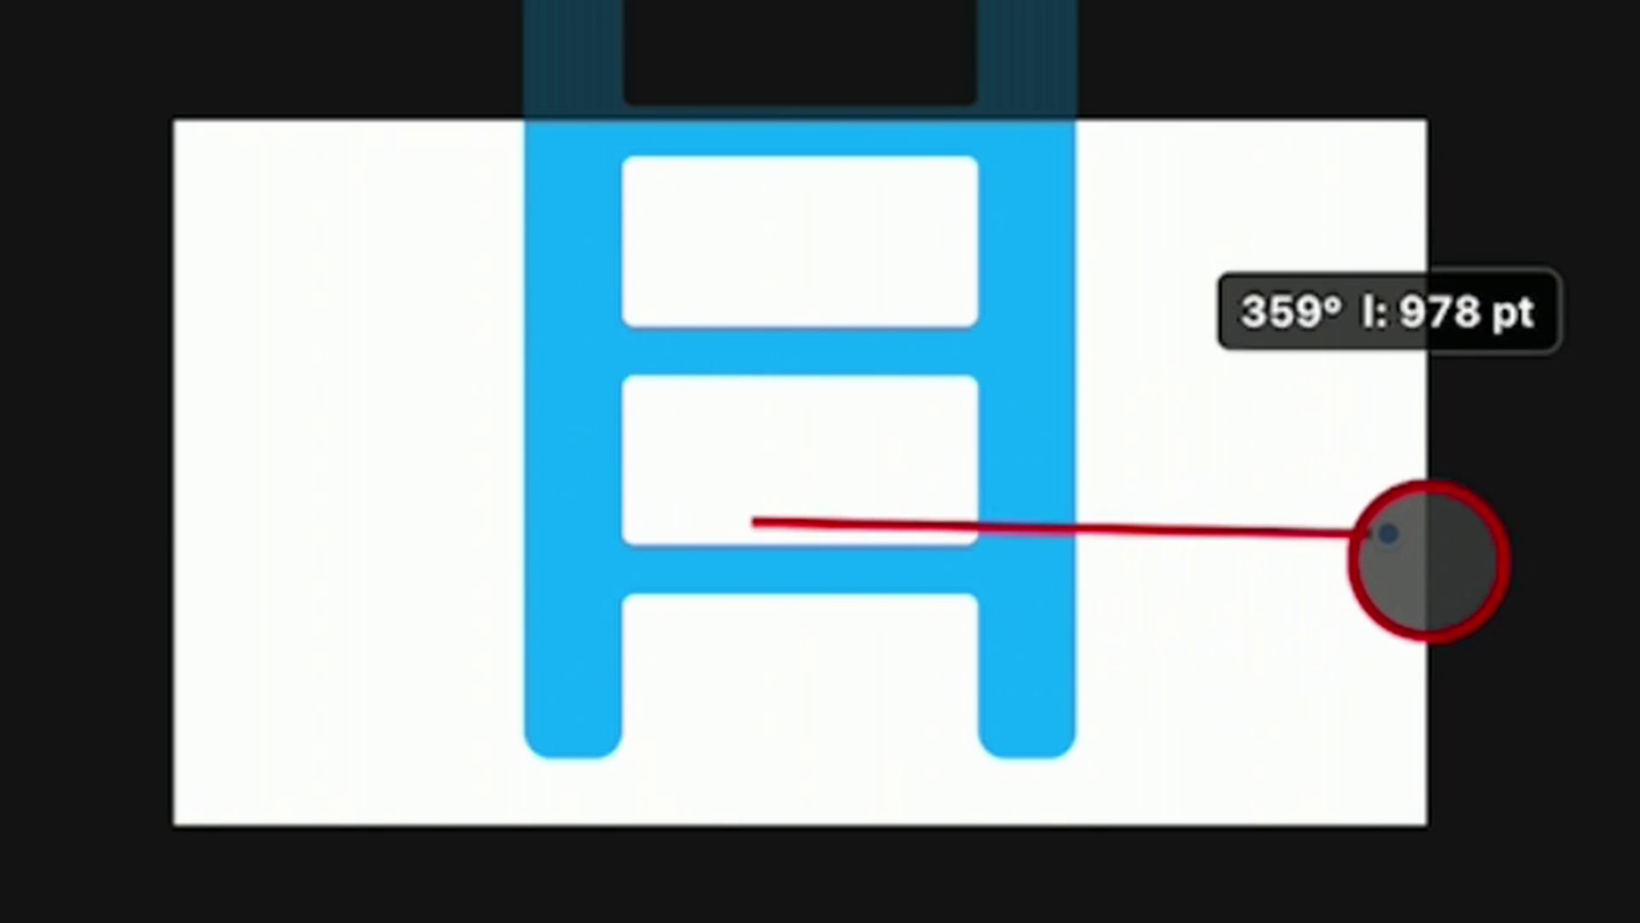
left_click_drag(1429, 546, 1386, 524)
left_click_drag(1184, 535, 908, 129)
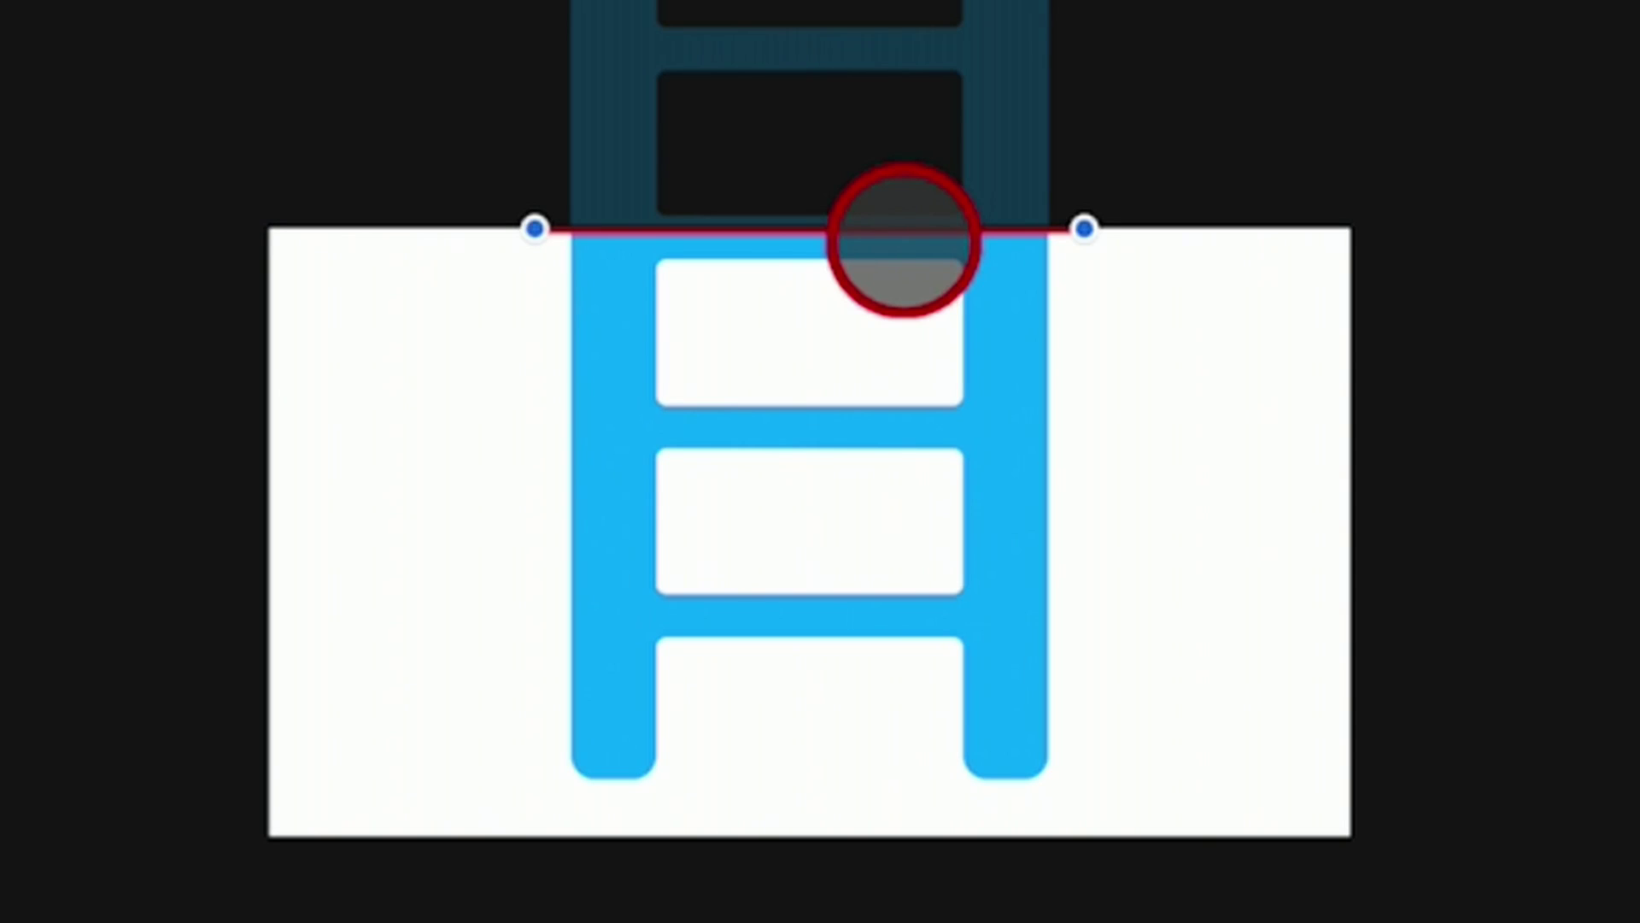
Move slide 3's ladder down, duplicate it as slide 4, and raise its red line to the top edge
left_click(904, 239)
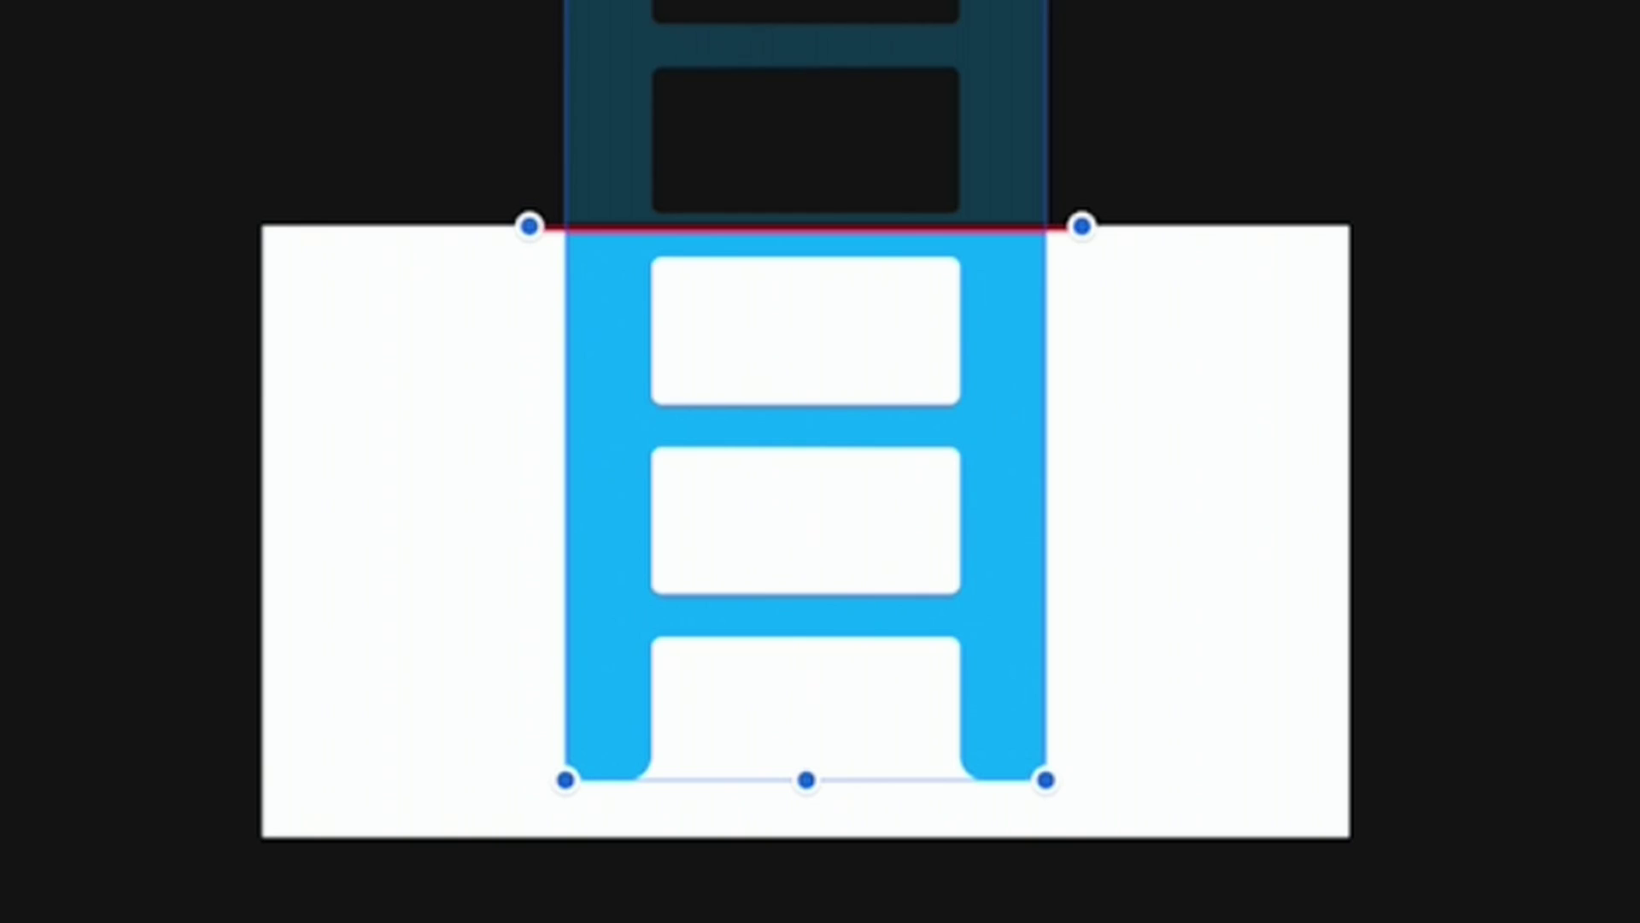
left_click_drag(1027, 315, 950, 754)
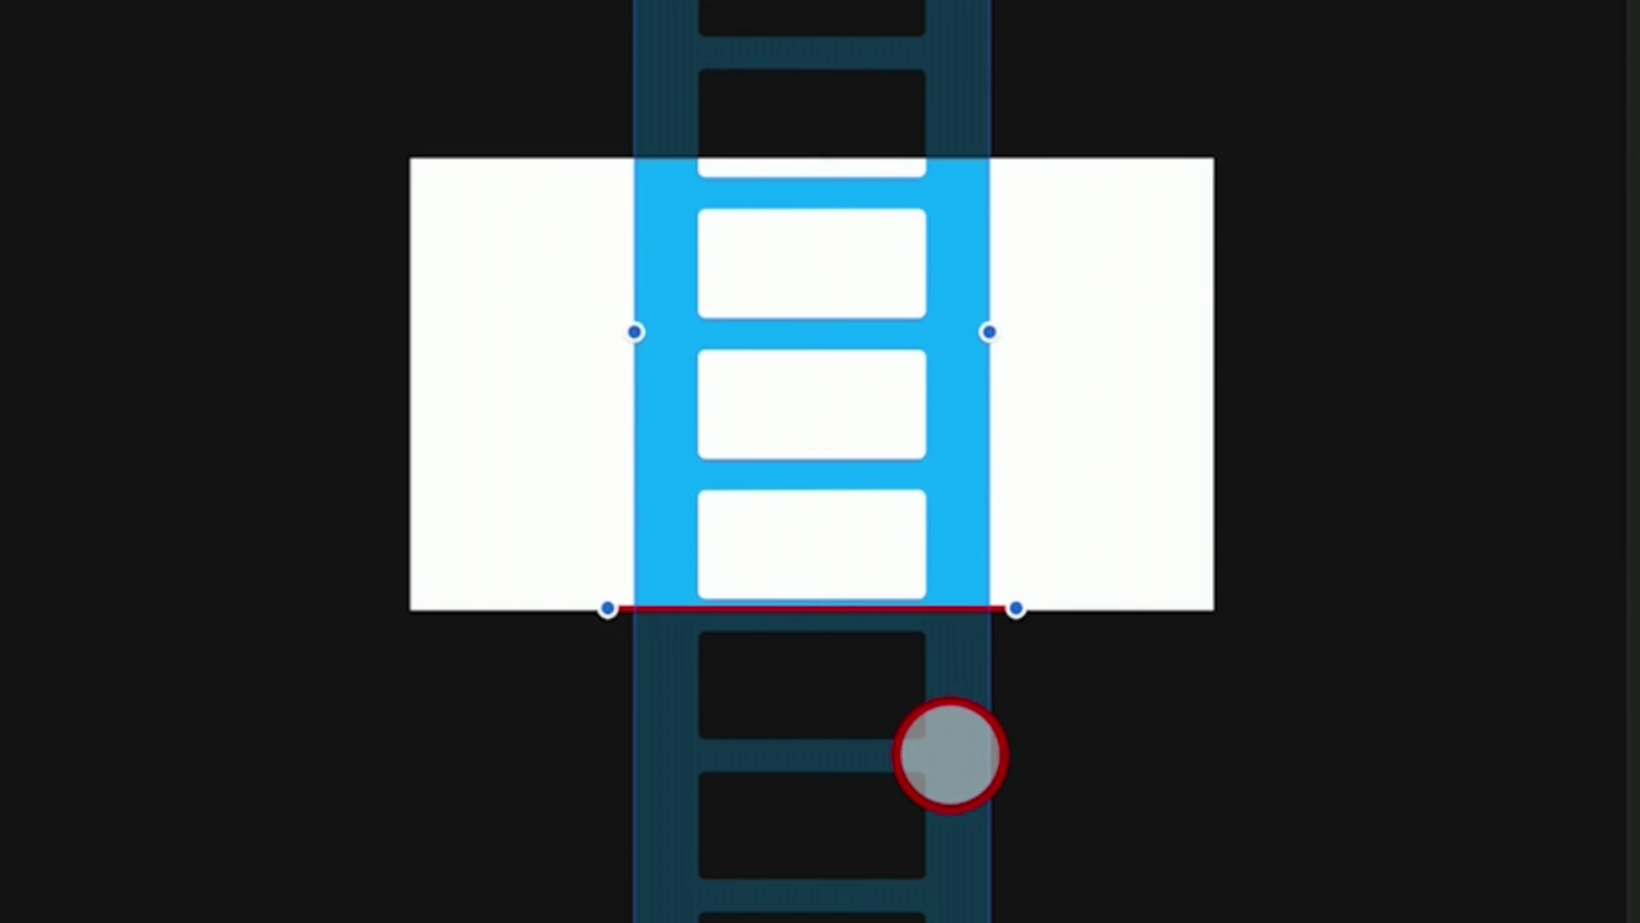
left_click(132, 306)
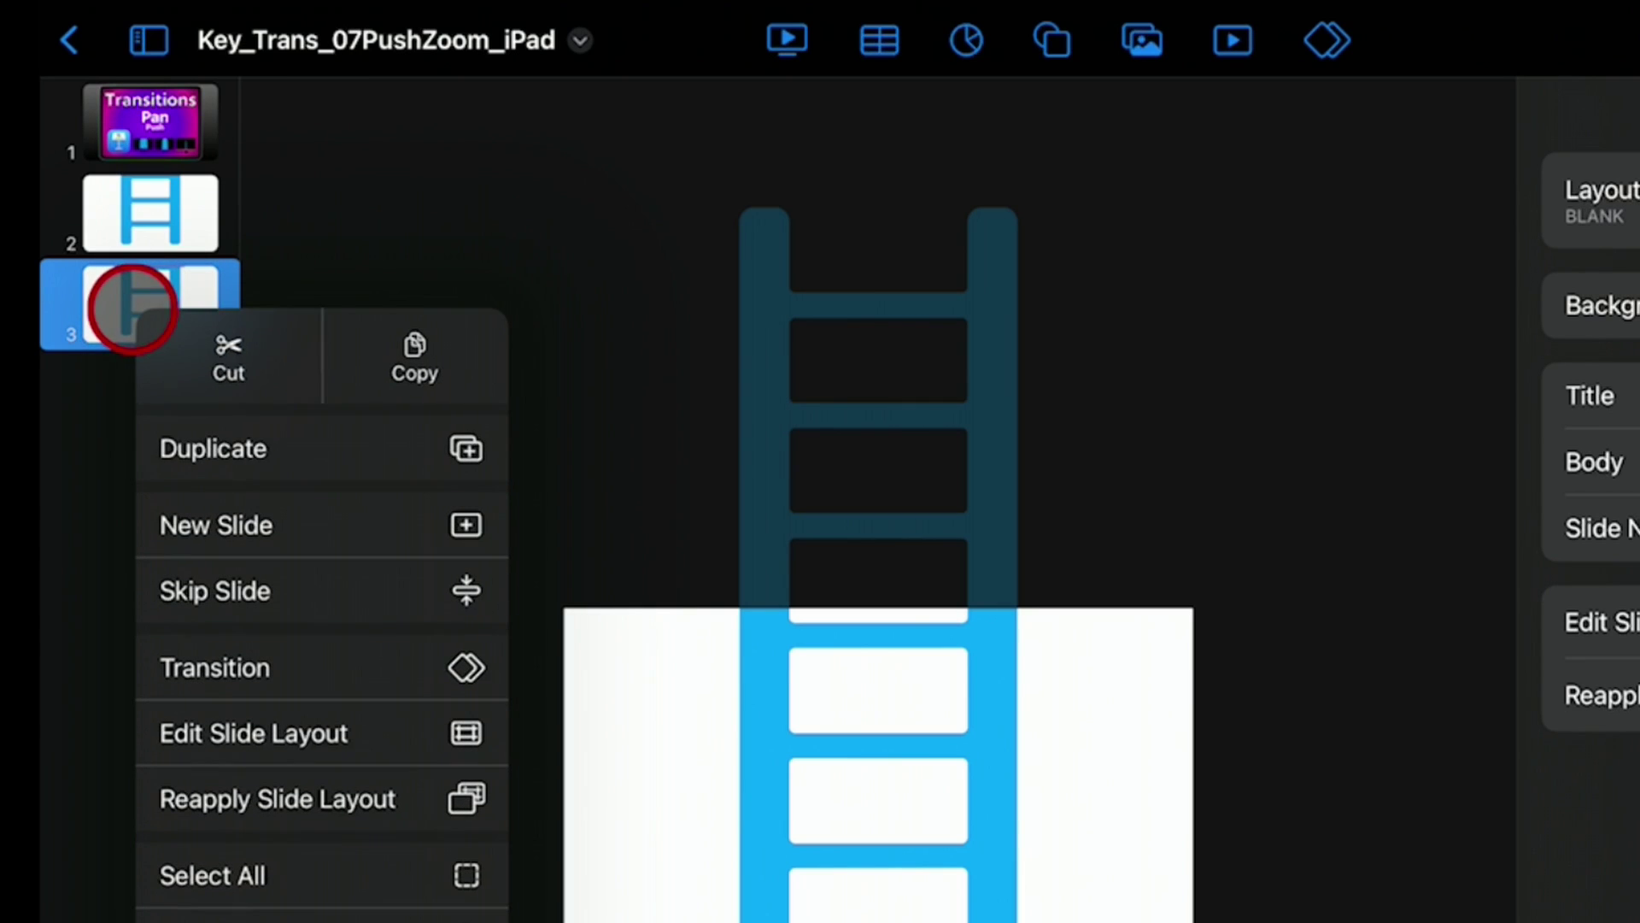
left_click(205, 448)
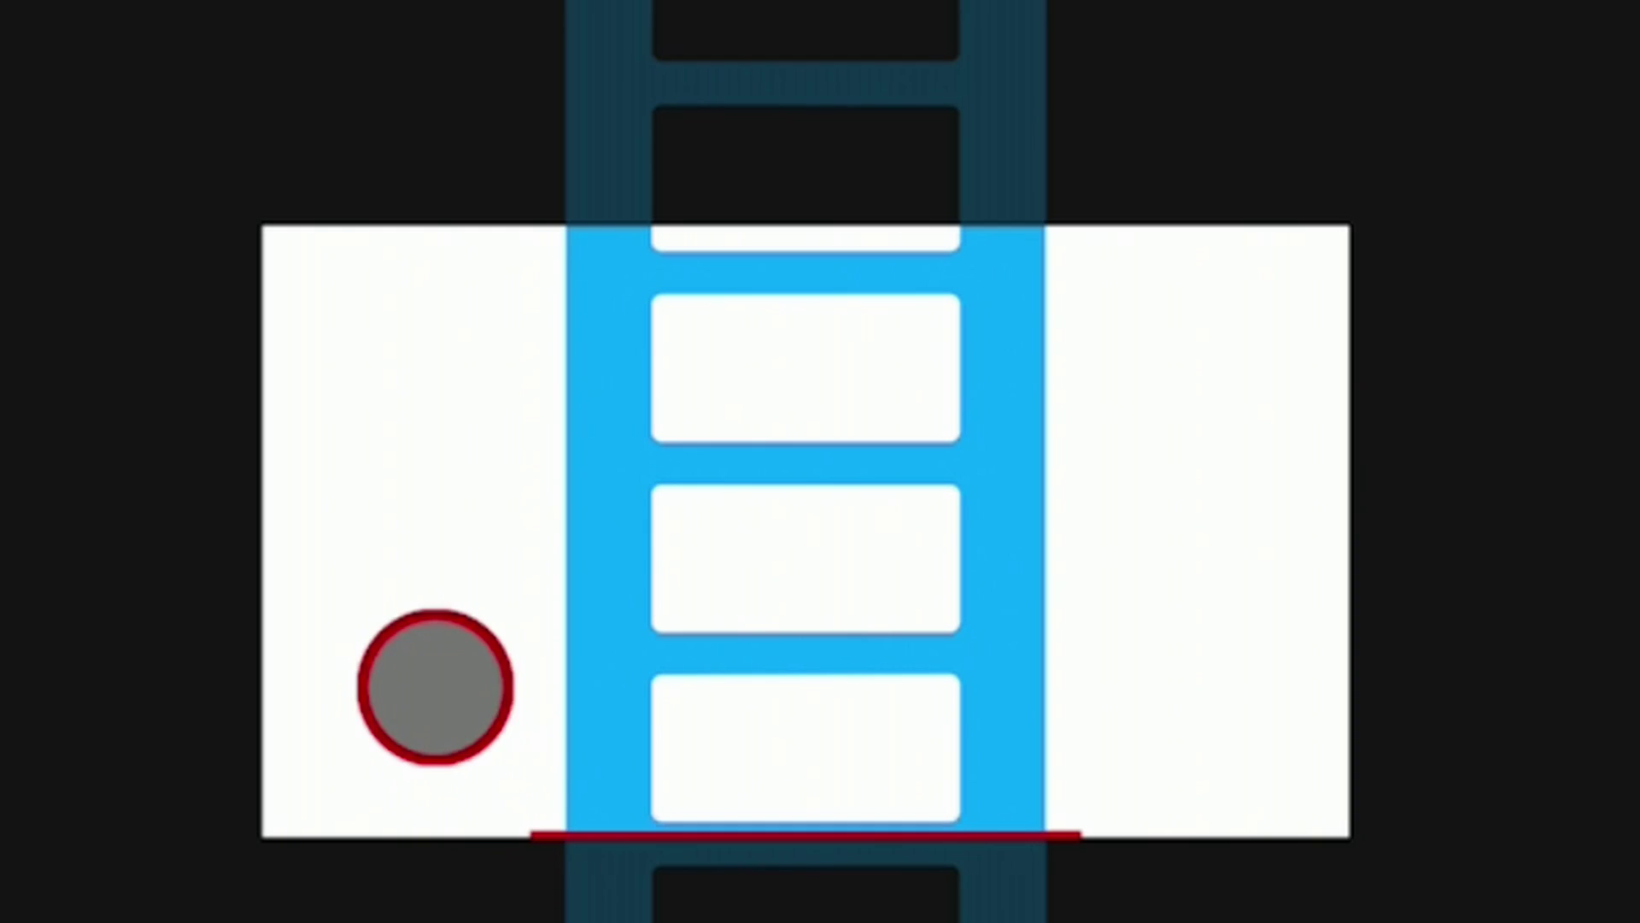
left_click(577, 833)
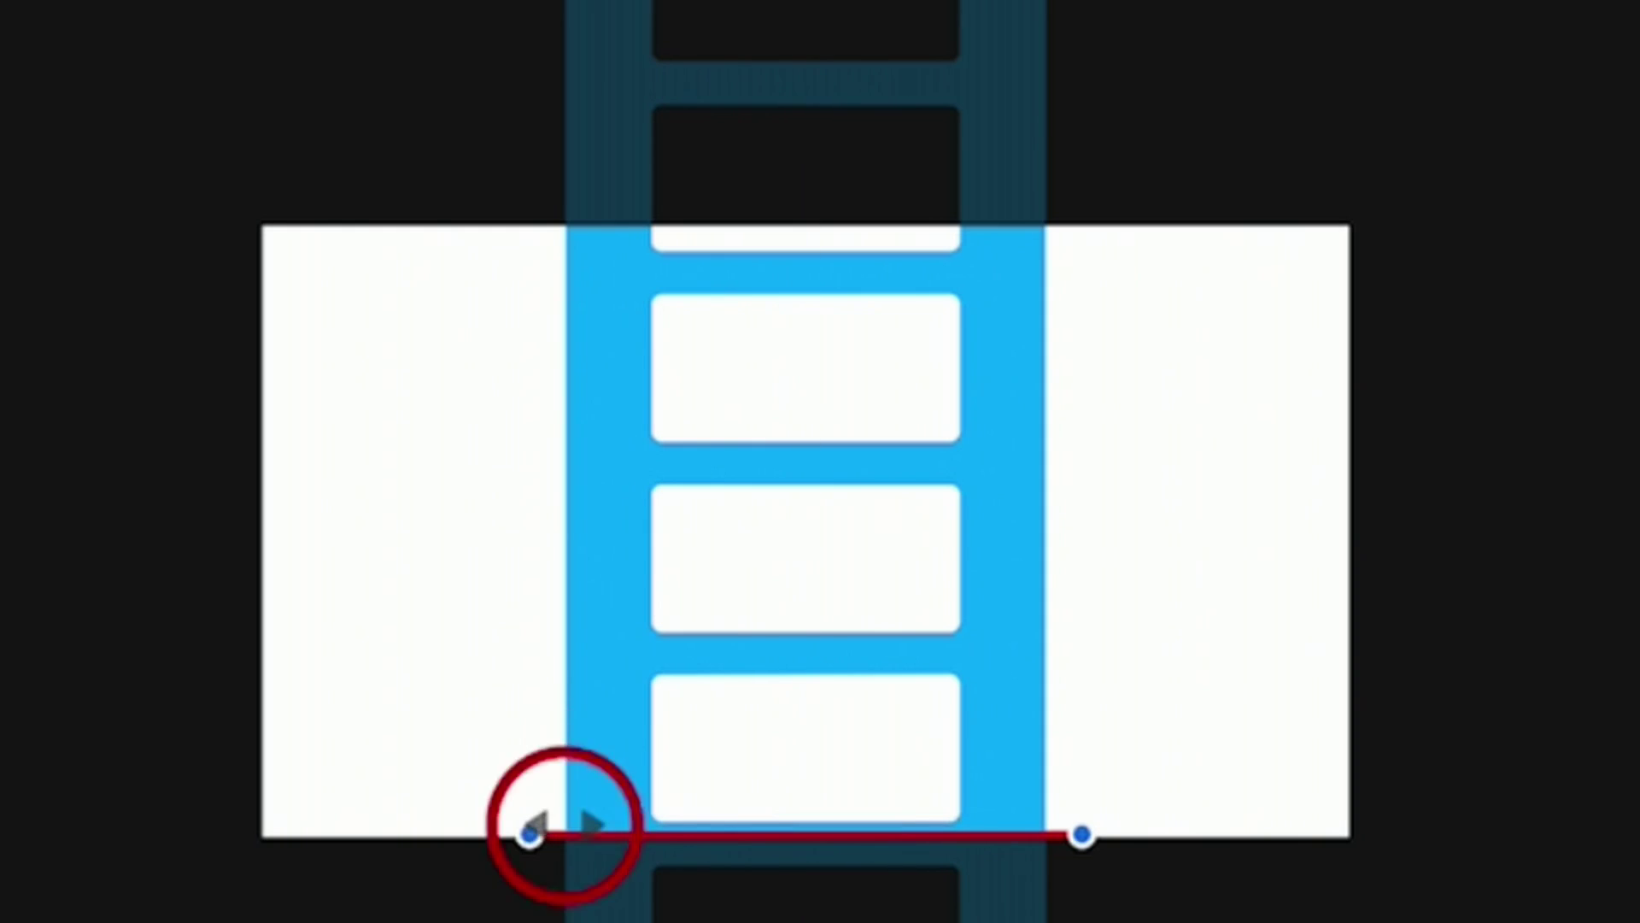
left_click_drag(692, 812, 693, 218)
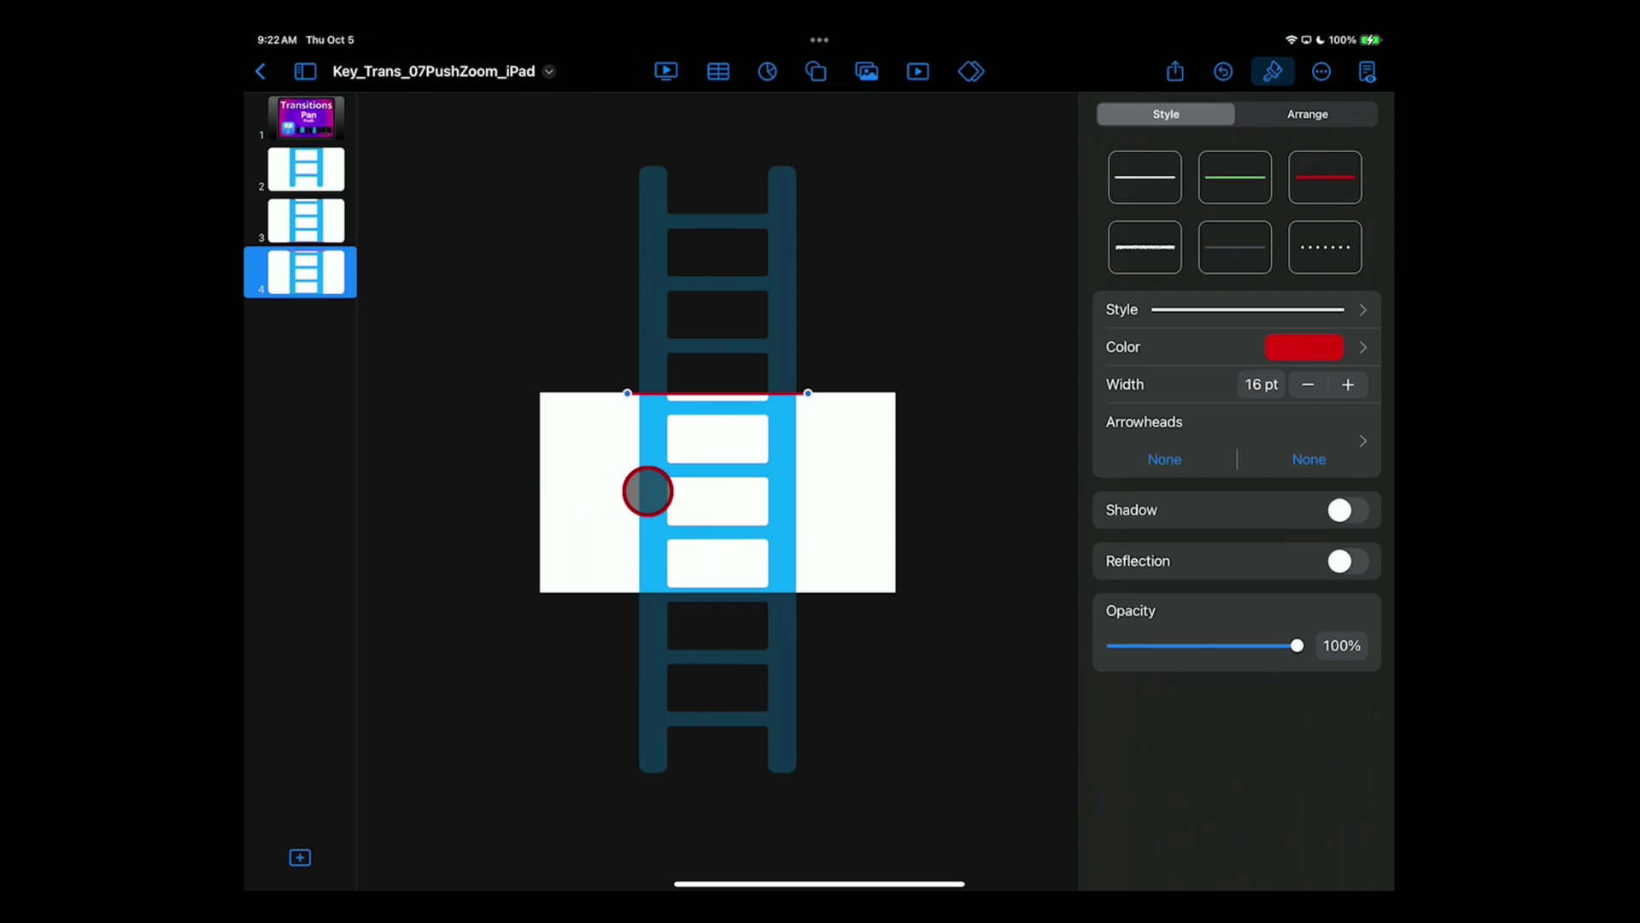
Move slide 4's ladder and line down, duplicate it as slide 5, and return the line to the top
left_click_drag(648, 491, 656, 735)
left_click(291, 270)
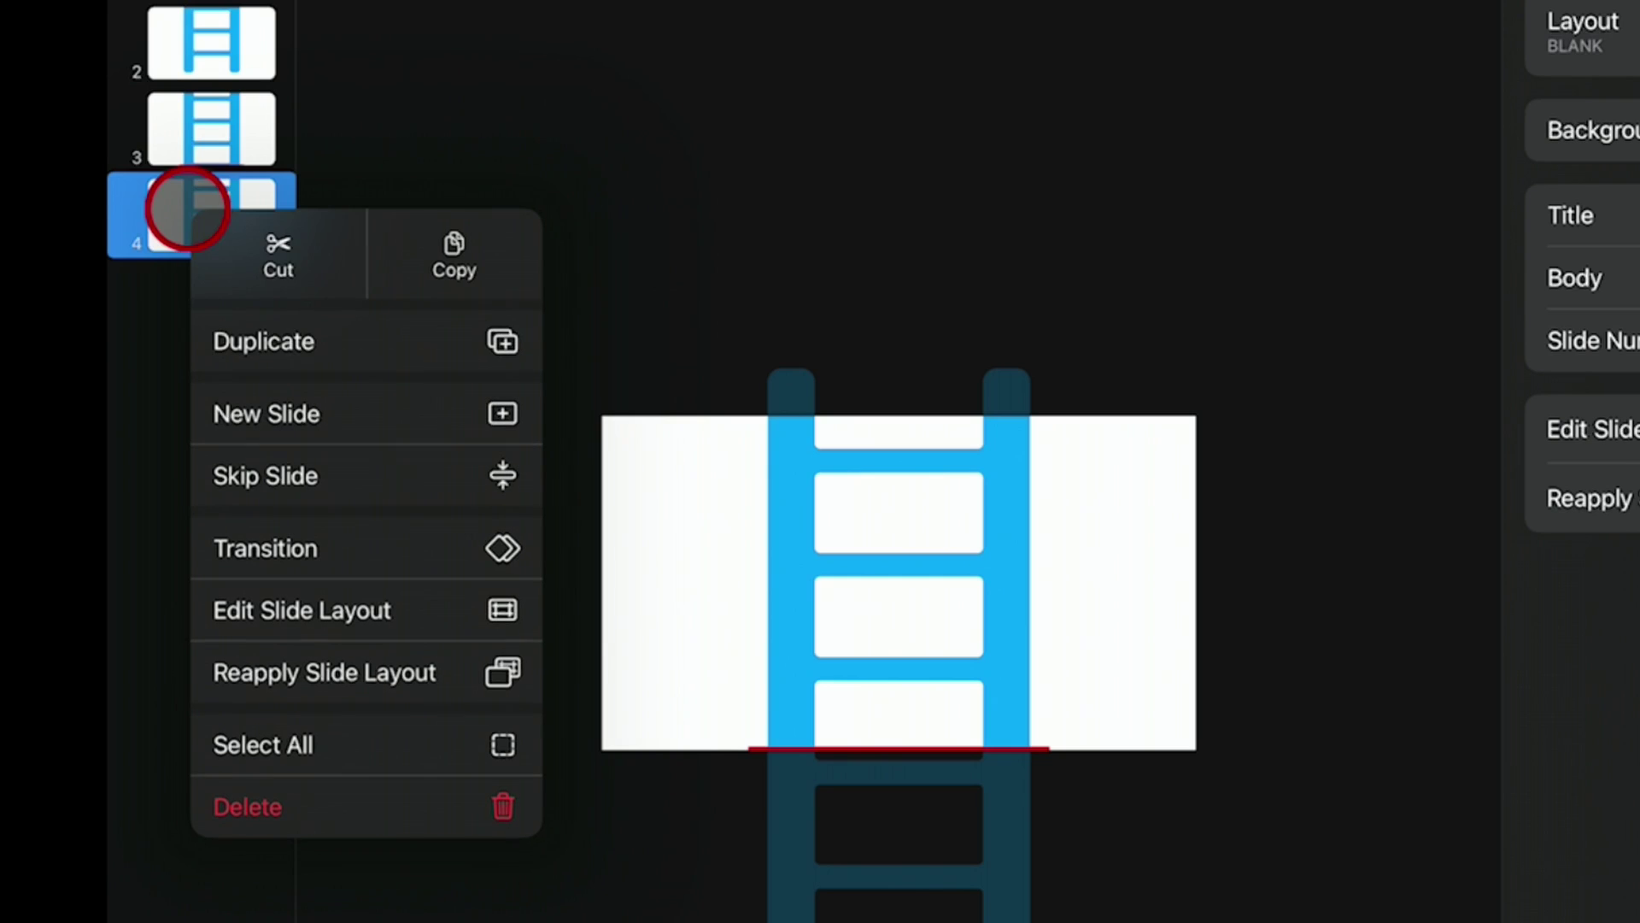
left_click(256, 339)
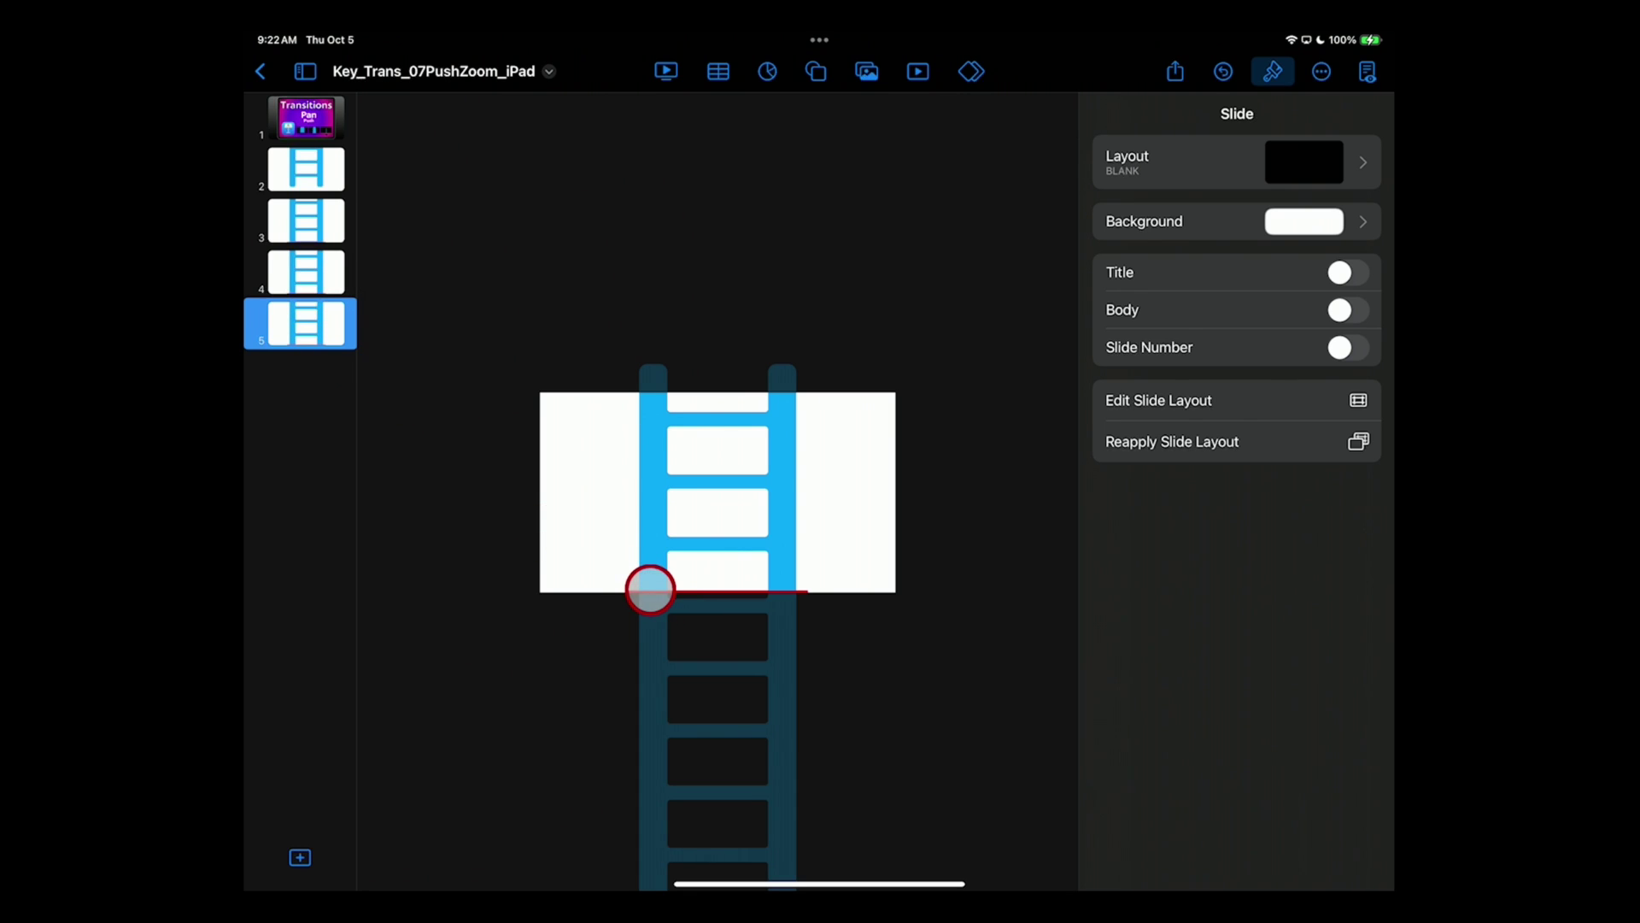
left_click(650, 590)
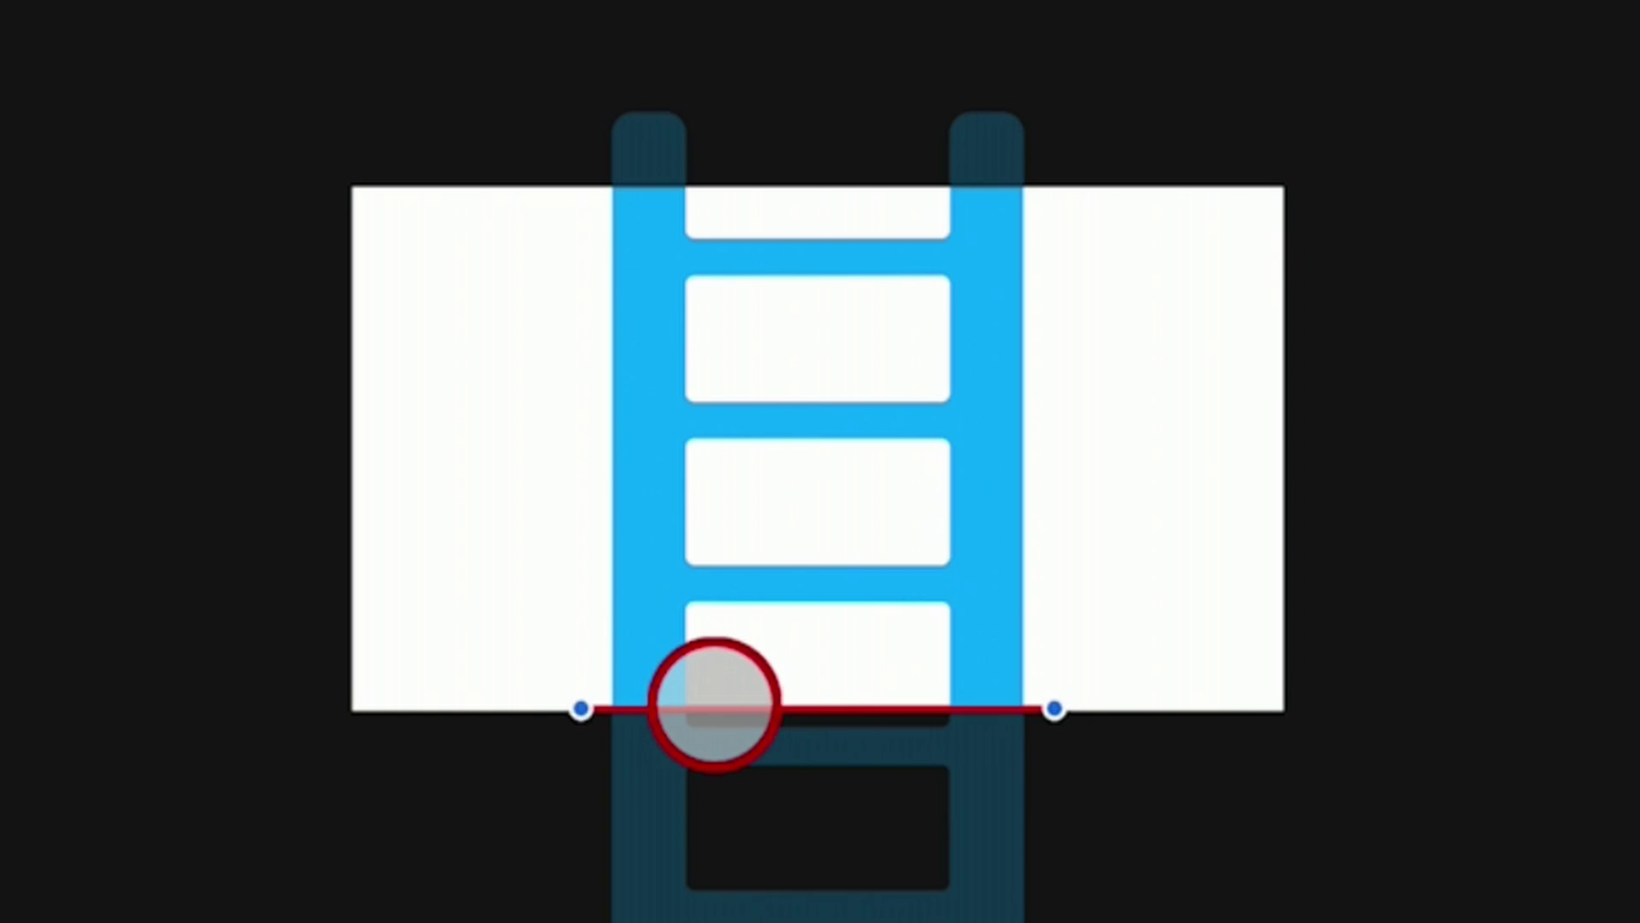
left_click_drag(715, 706, 712, 190)
Move slide 5's ladder down so only the rail tops remain visible
left_click(710, 209)
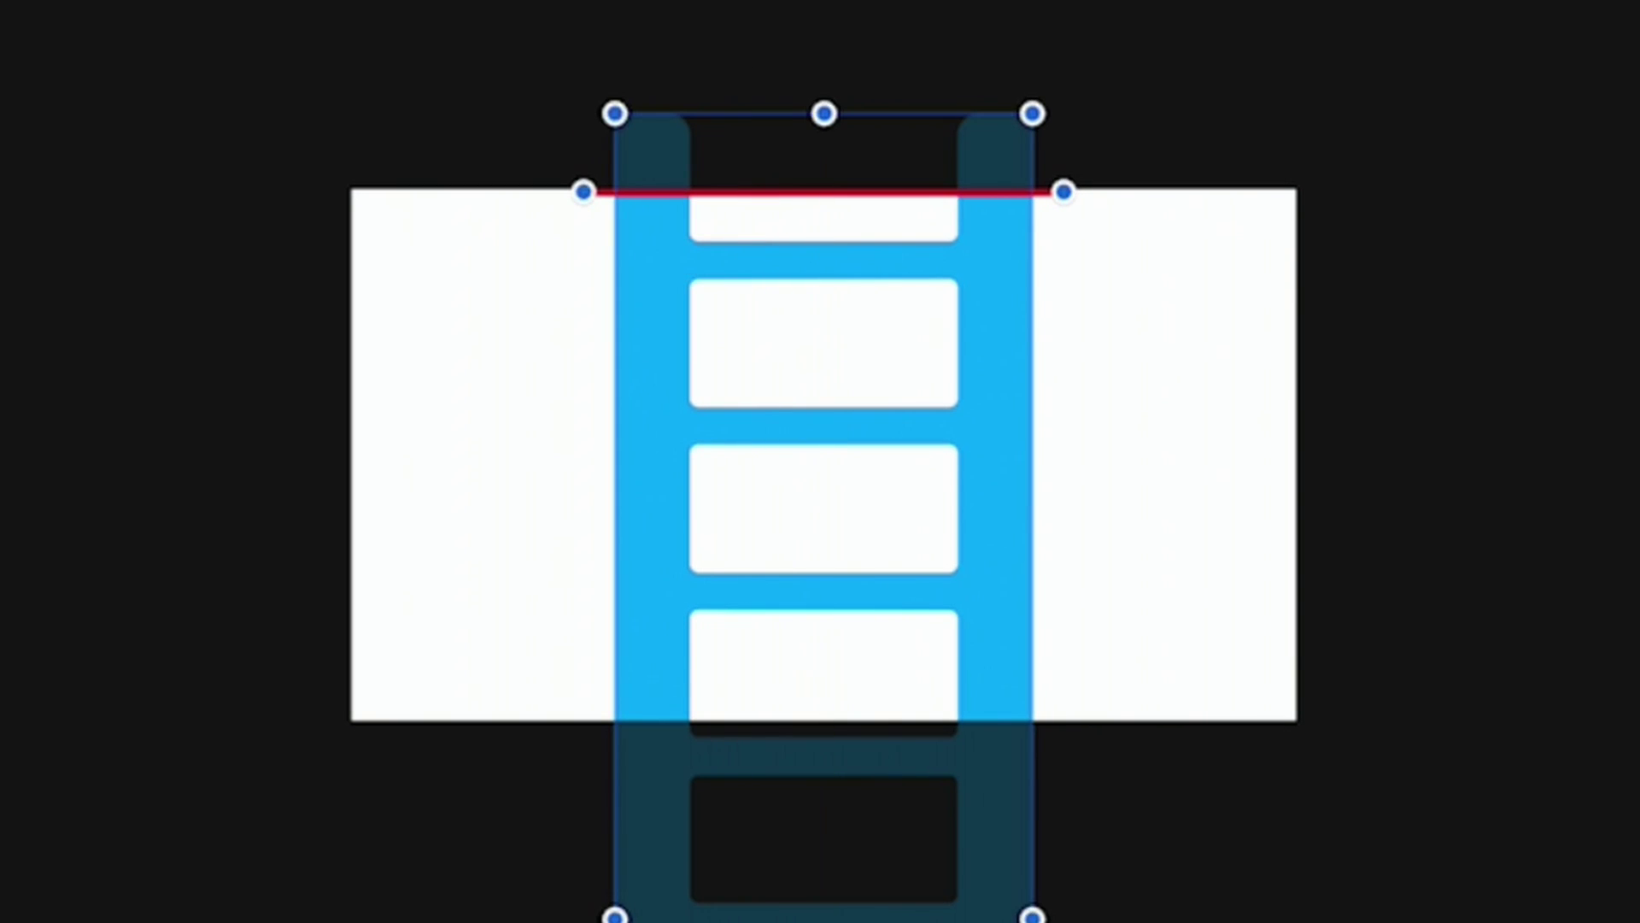
left_click(710, 209)
left_click_drag(614, 317, 670, 895)
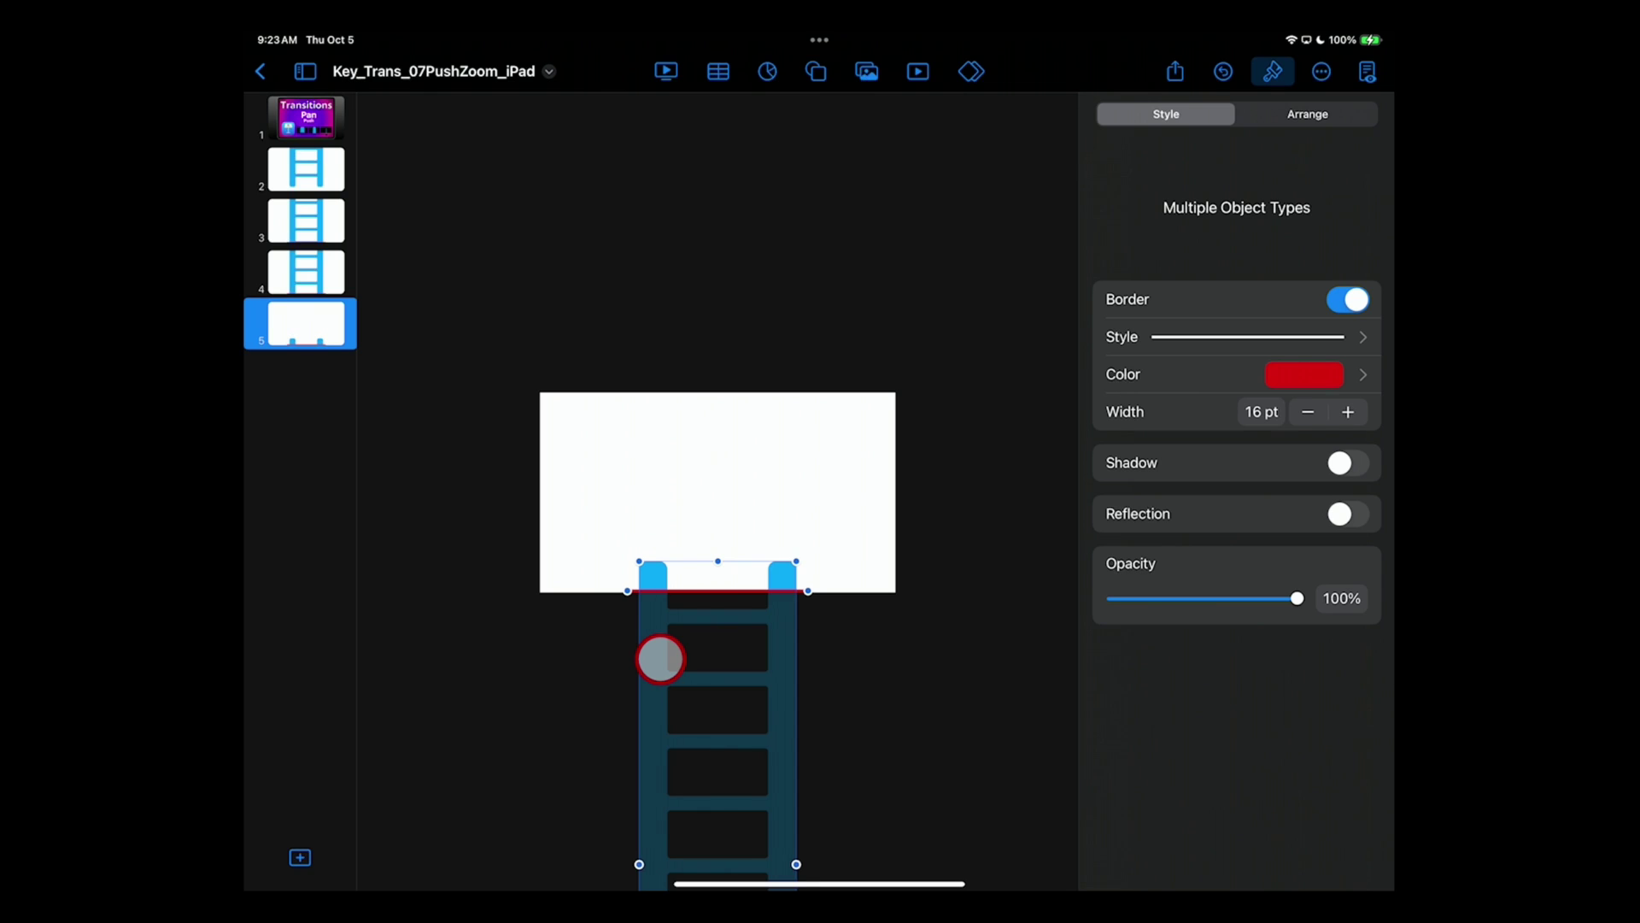
left_click(594, 636)
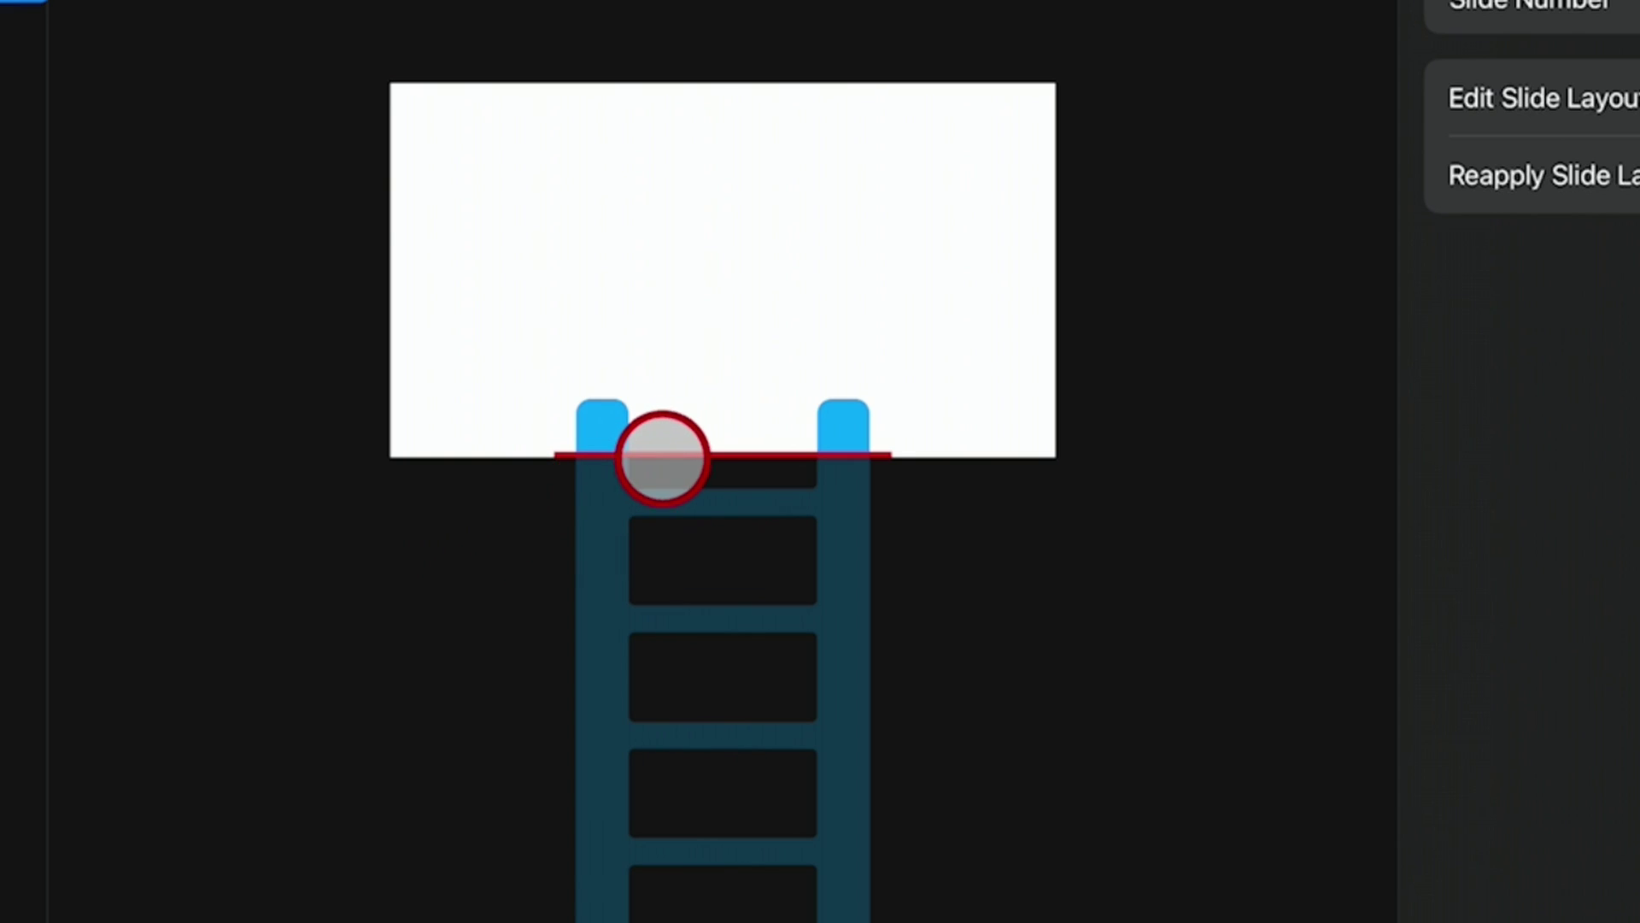
Delete the red lines from slides 5, 4 and 3, then go to slide 2
left_click(686, 590)
left_click(664, 455)
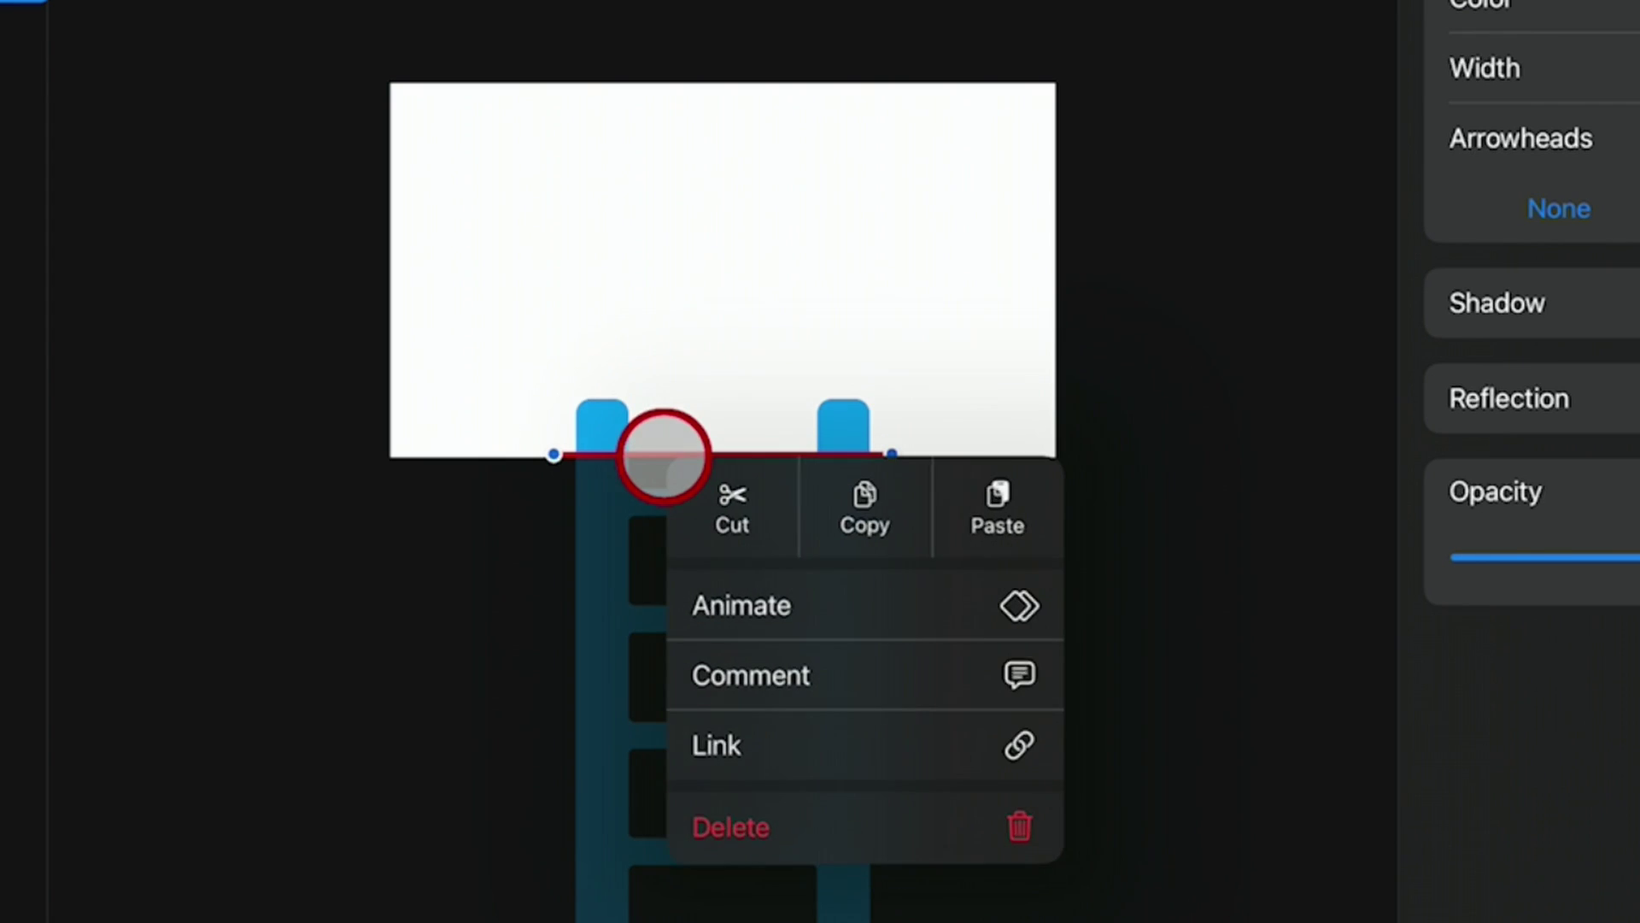
left_click(718, 854)
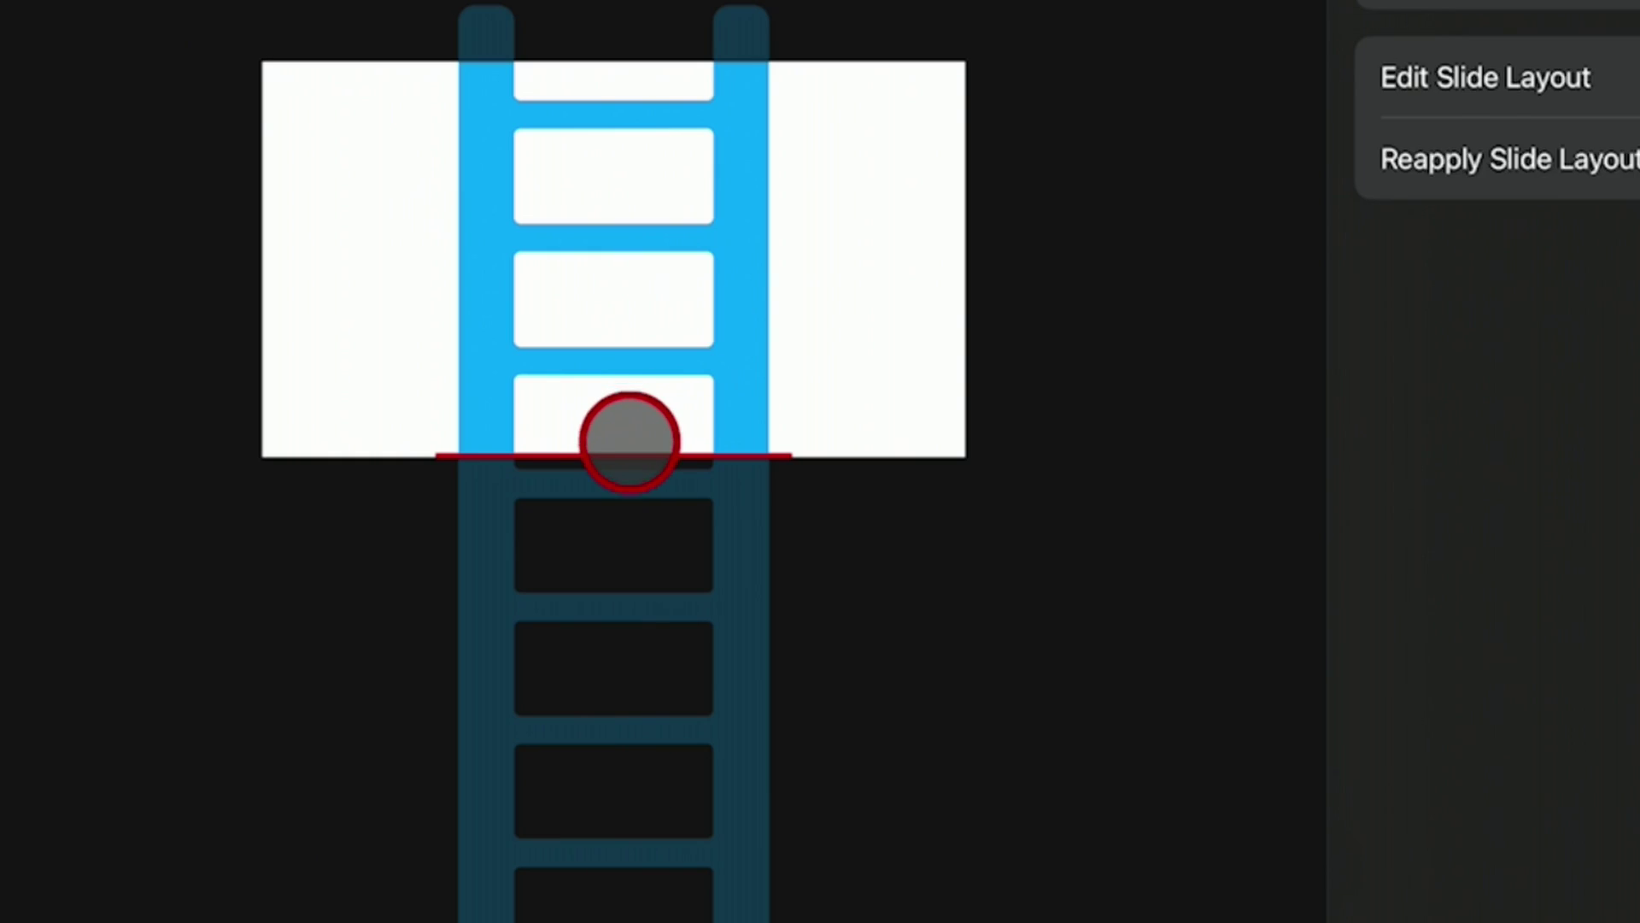
left_click(628, 451)
left_click(628, 444)
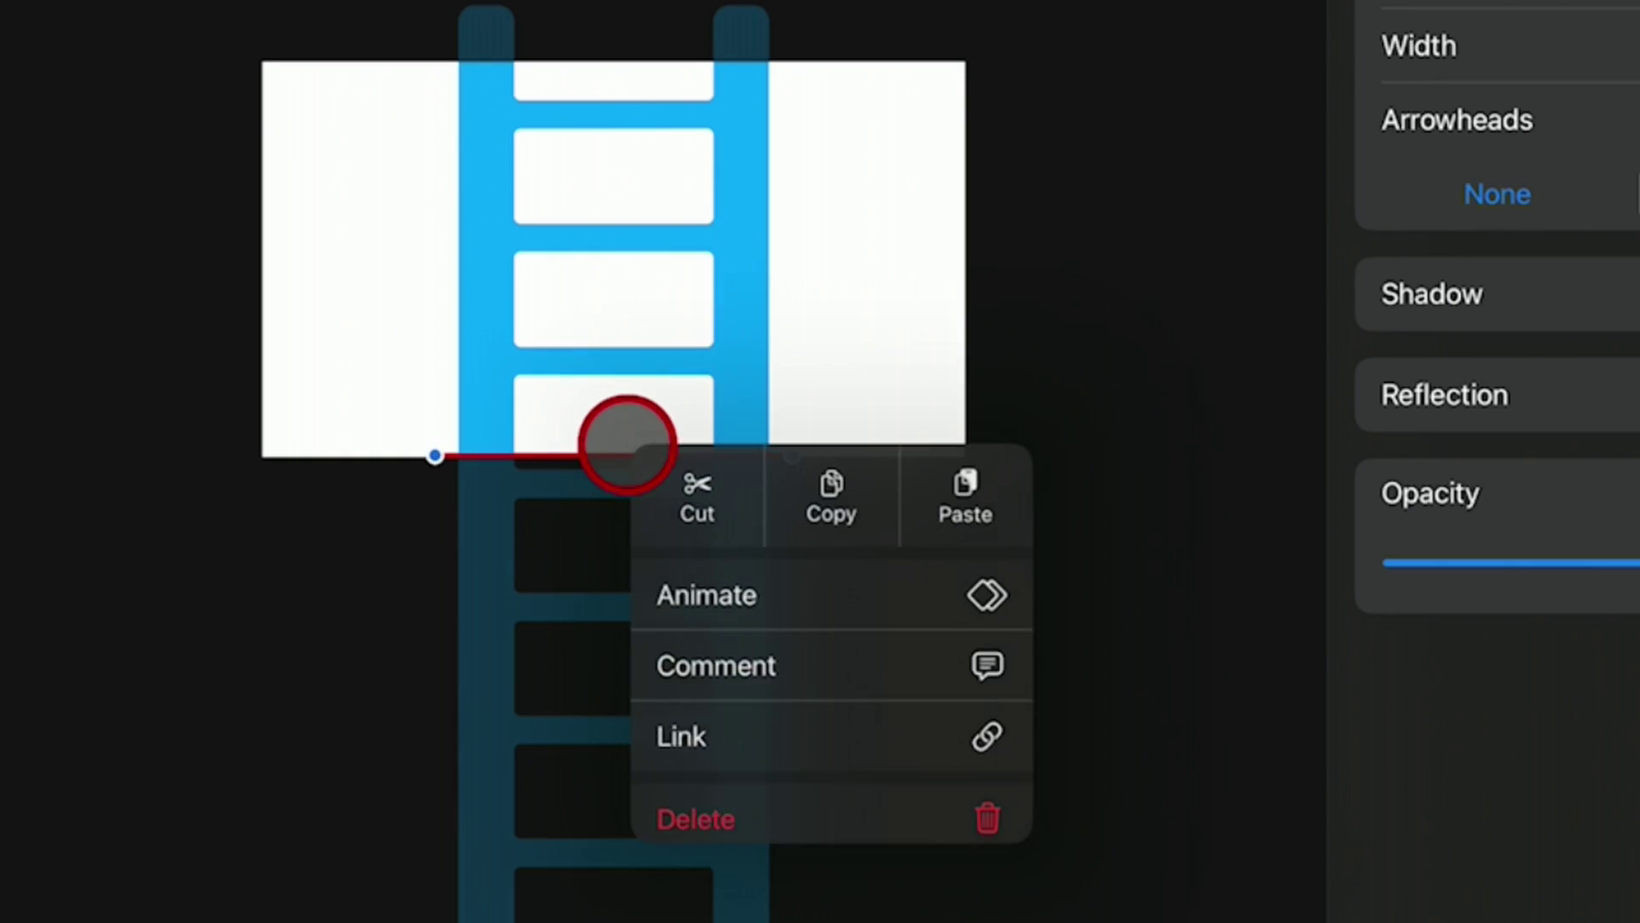
left_click(696, 827)
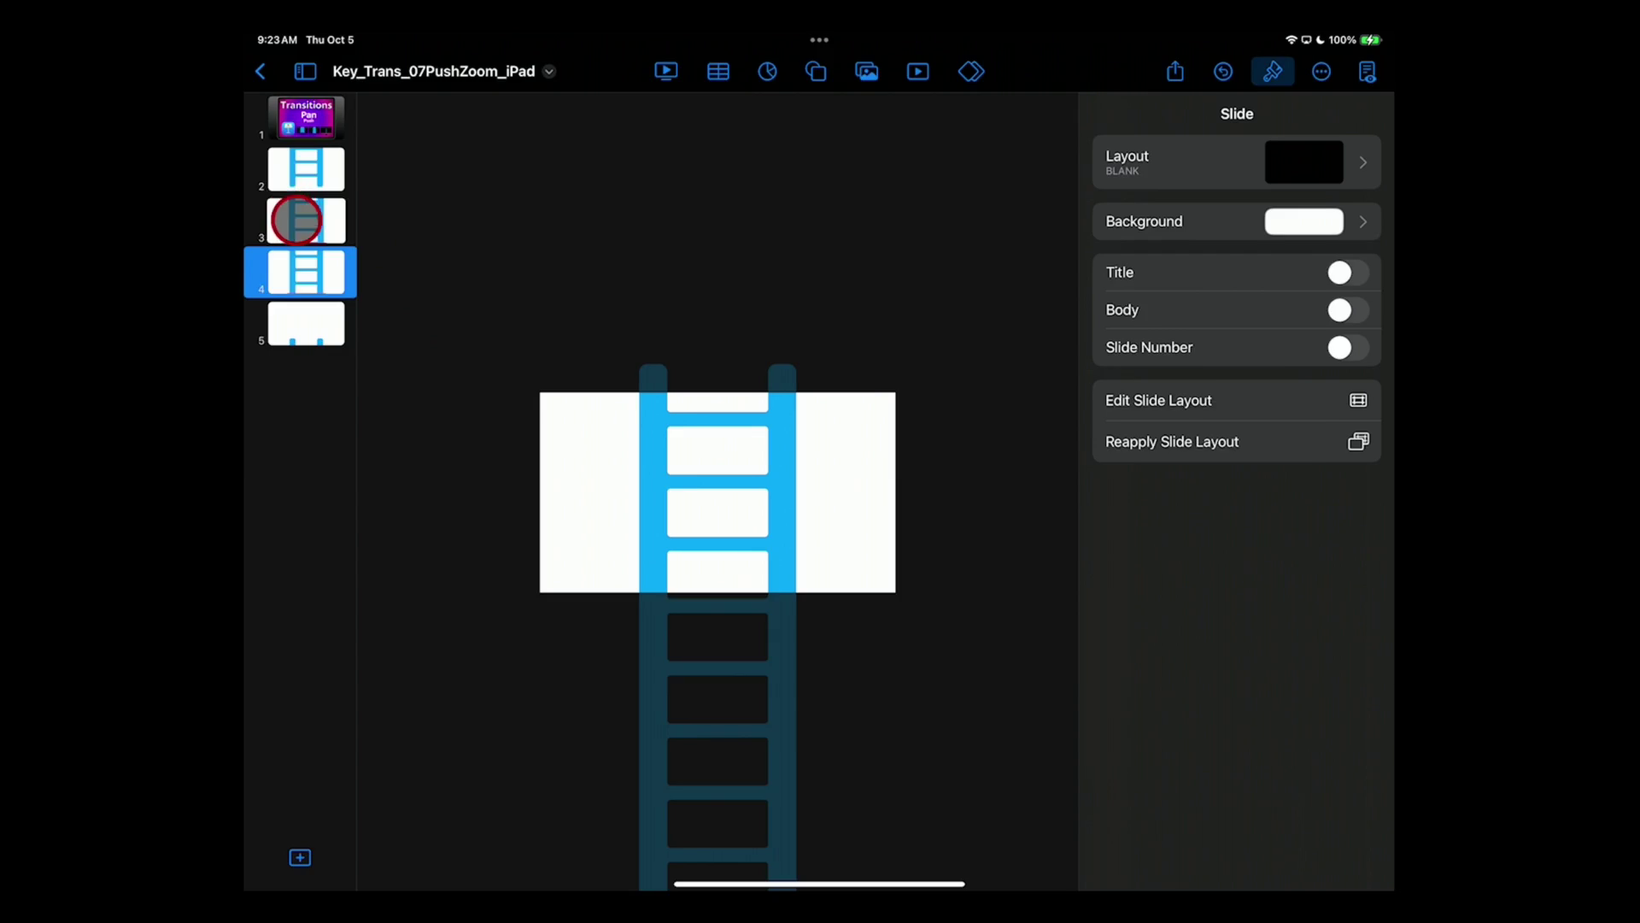
left_click(542, 447)
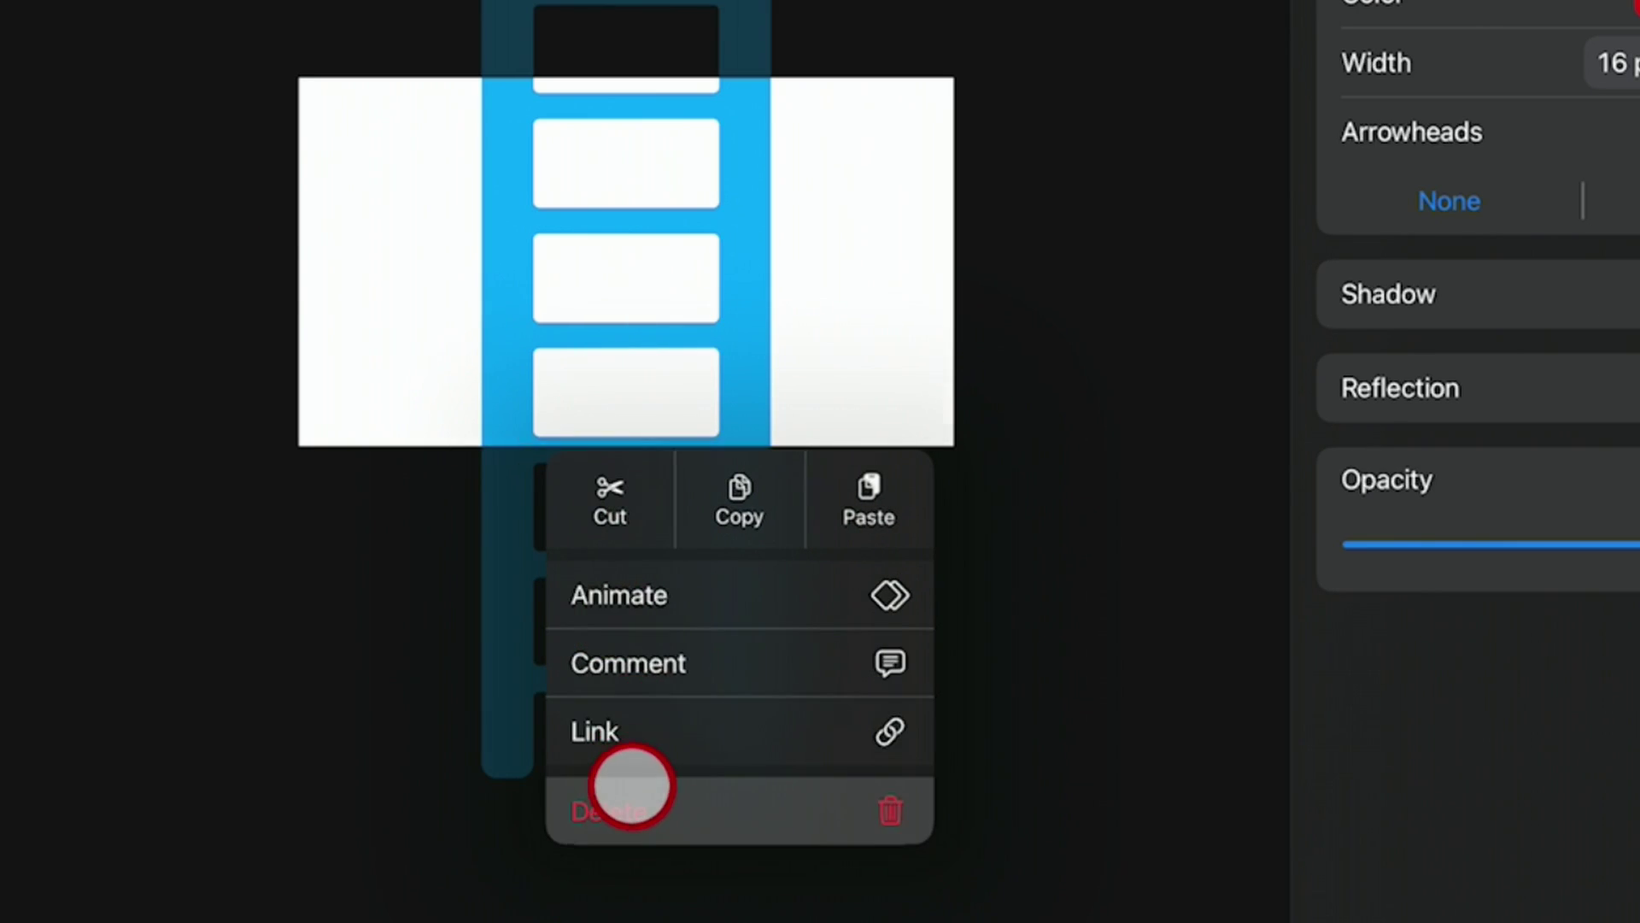
left_click(633, 791)
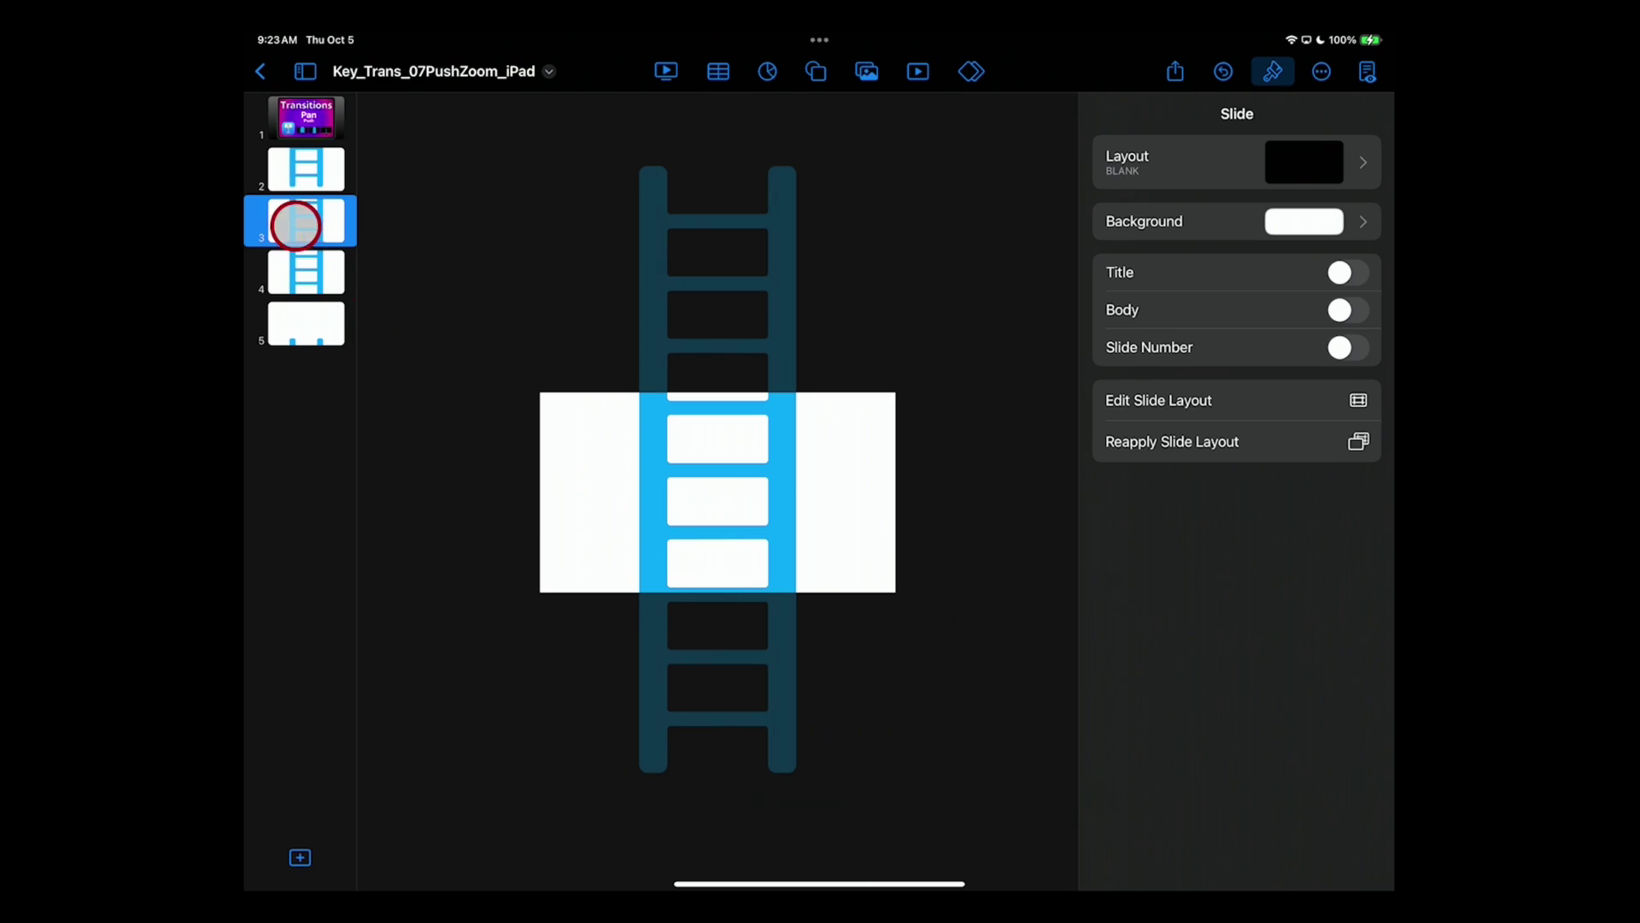
left_click(282, 165)
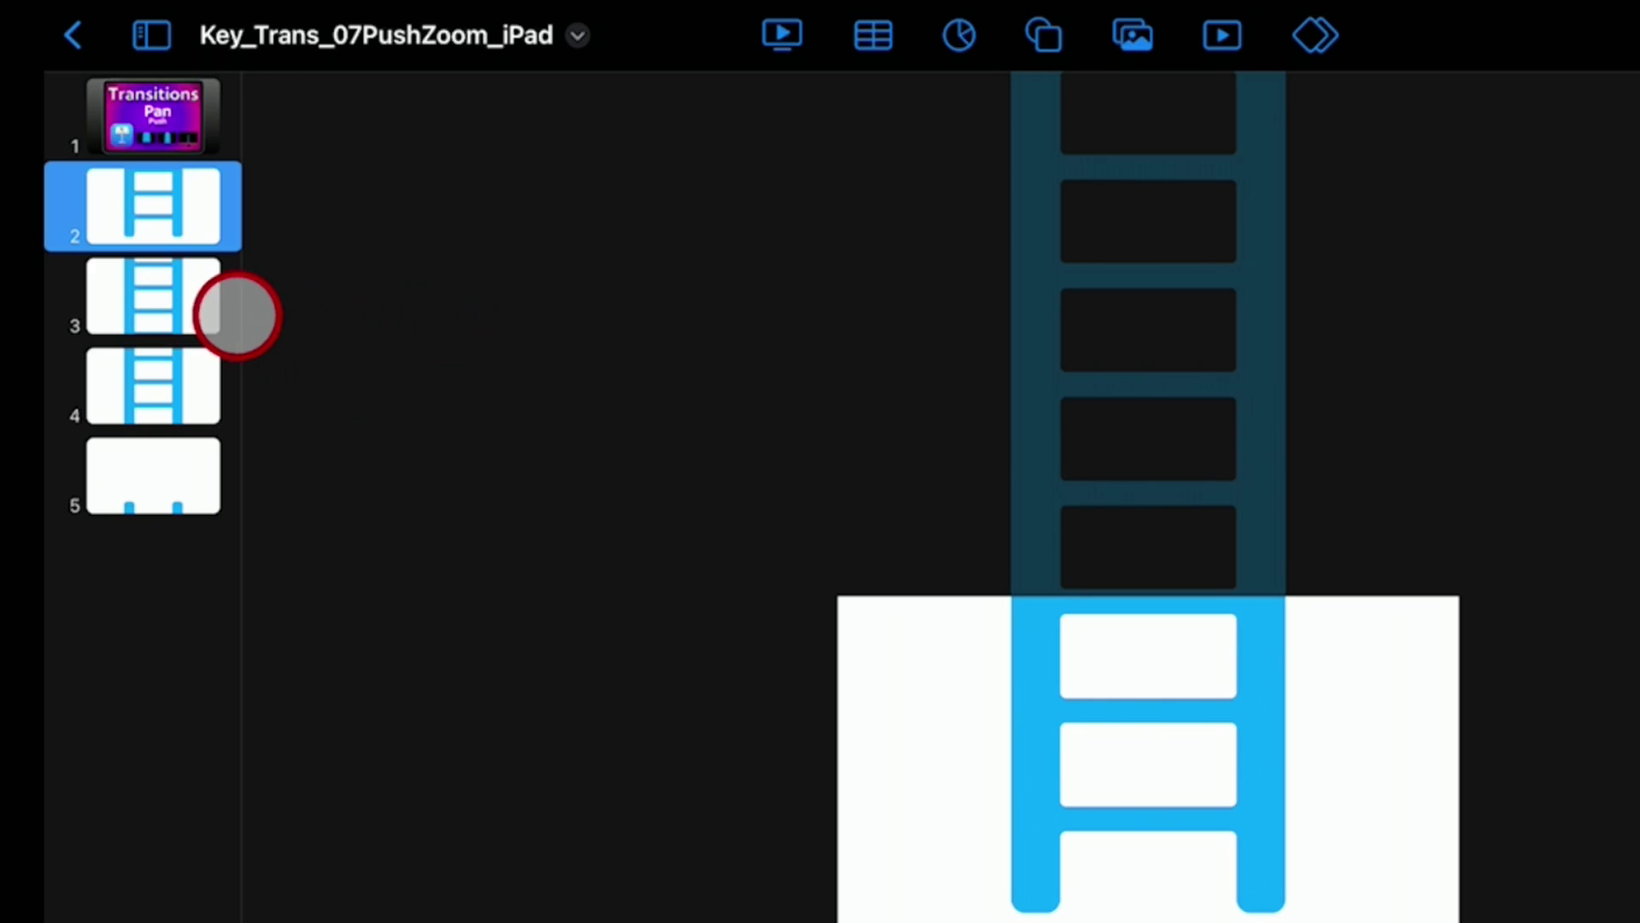
Select slides 2 through 5 and give them a Push transition
left_click(181, 224)
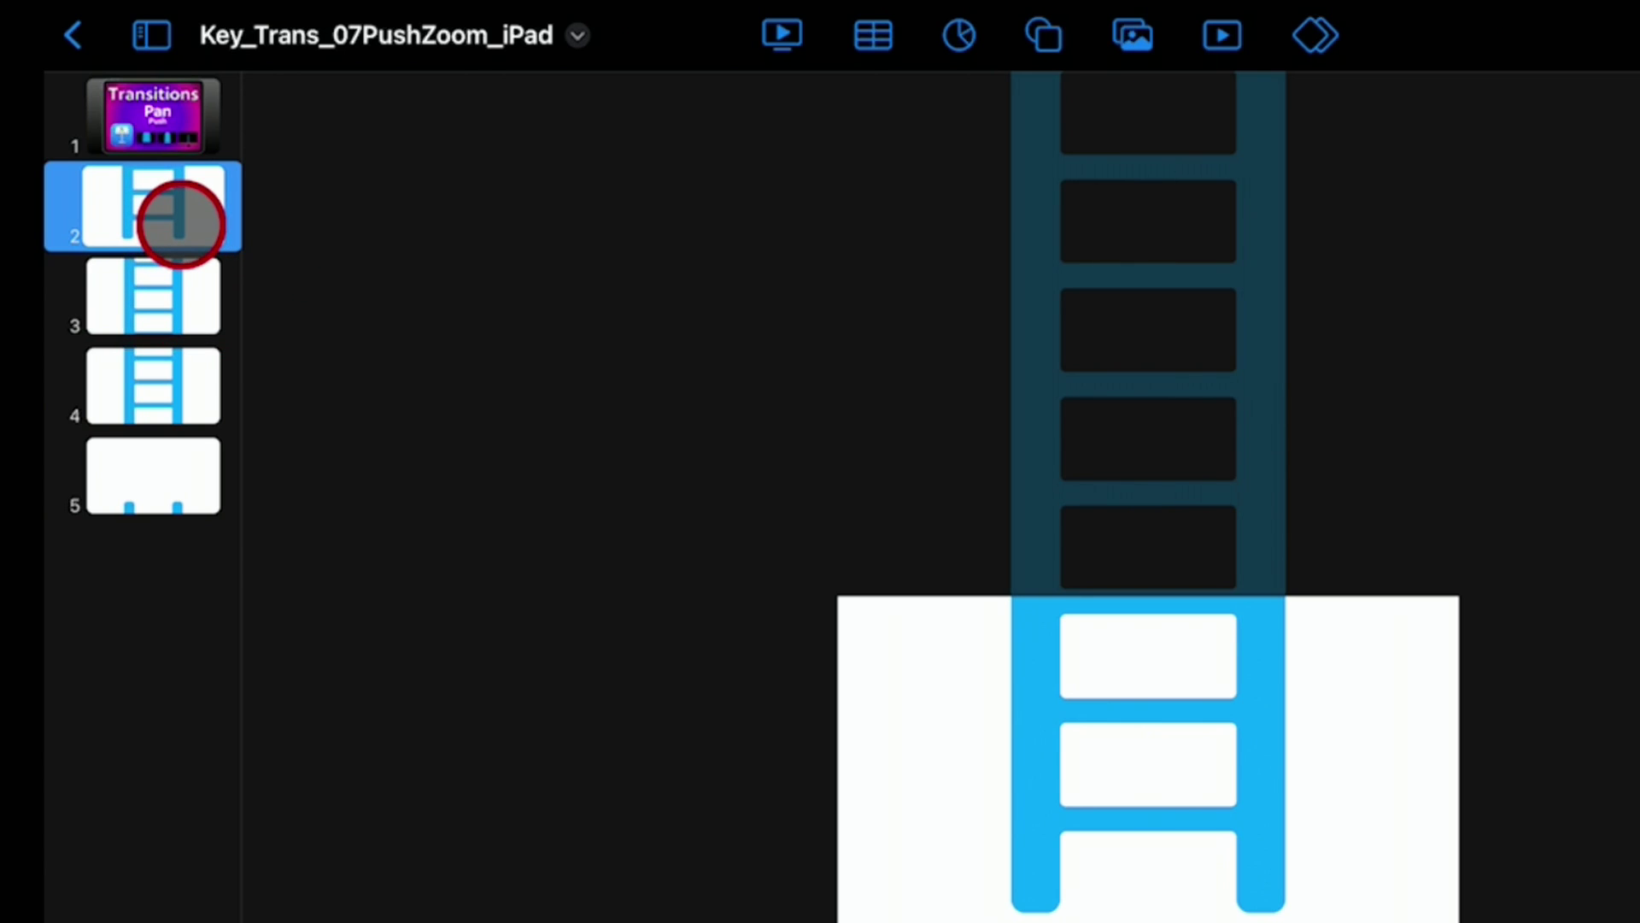
left_click(154, 296, "shift")
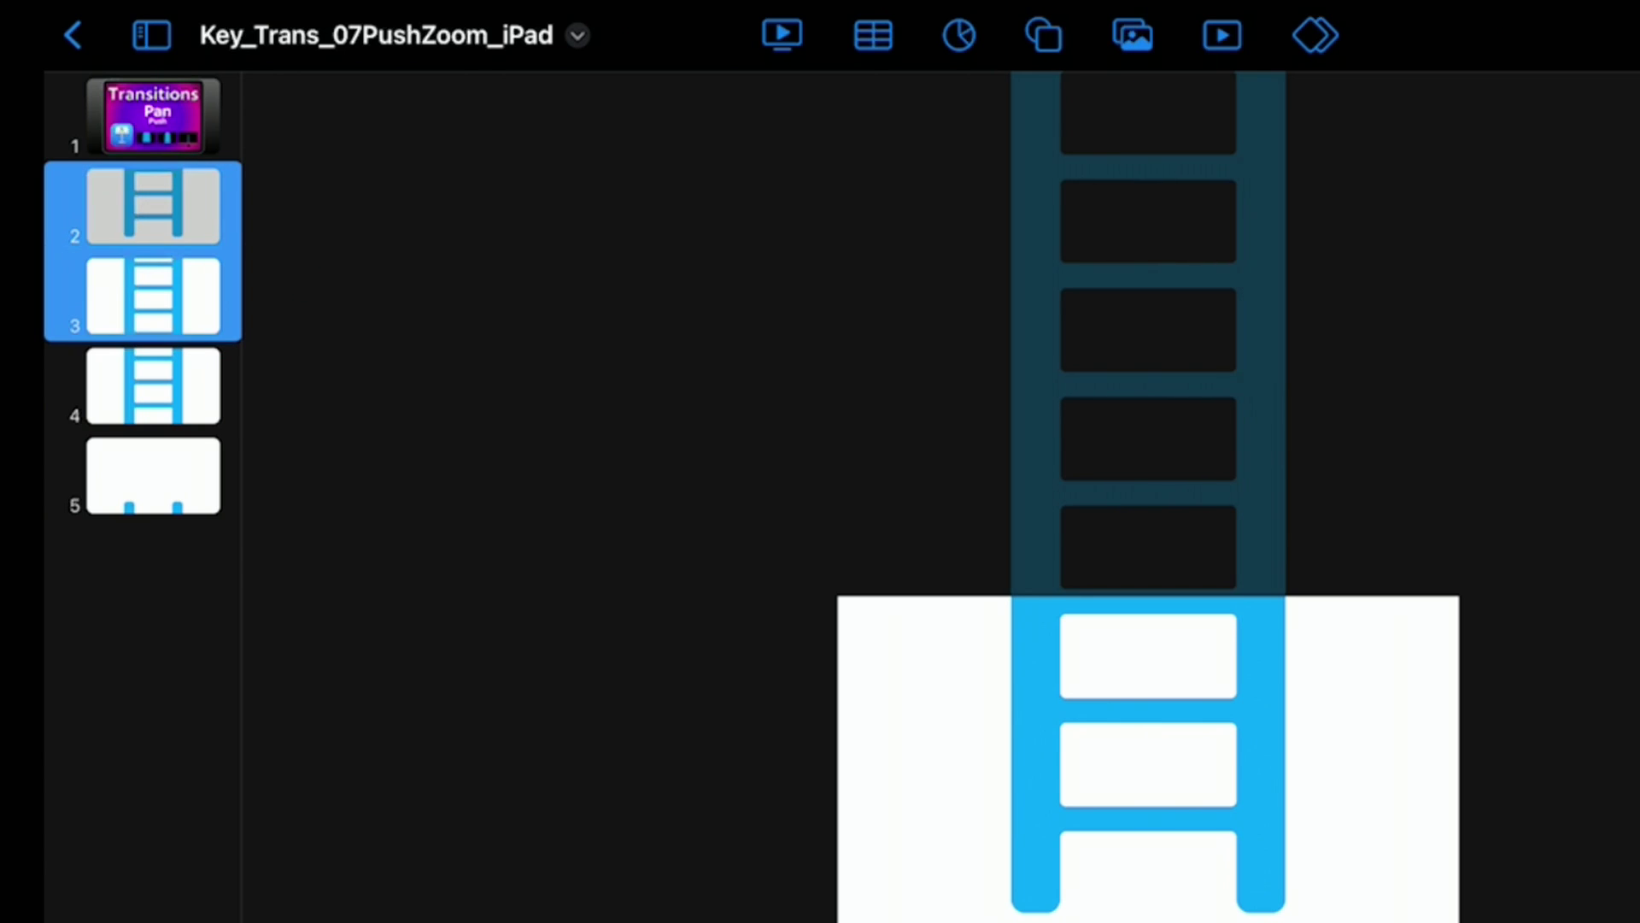
left_click(154, 385, "shift")
left_click(154, 476, "shift")
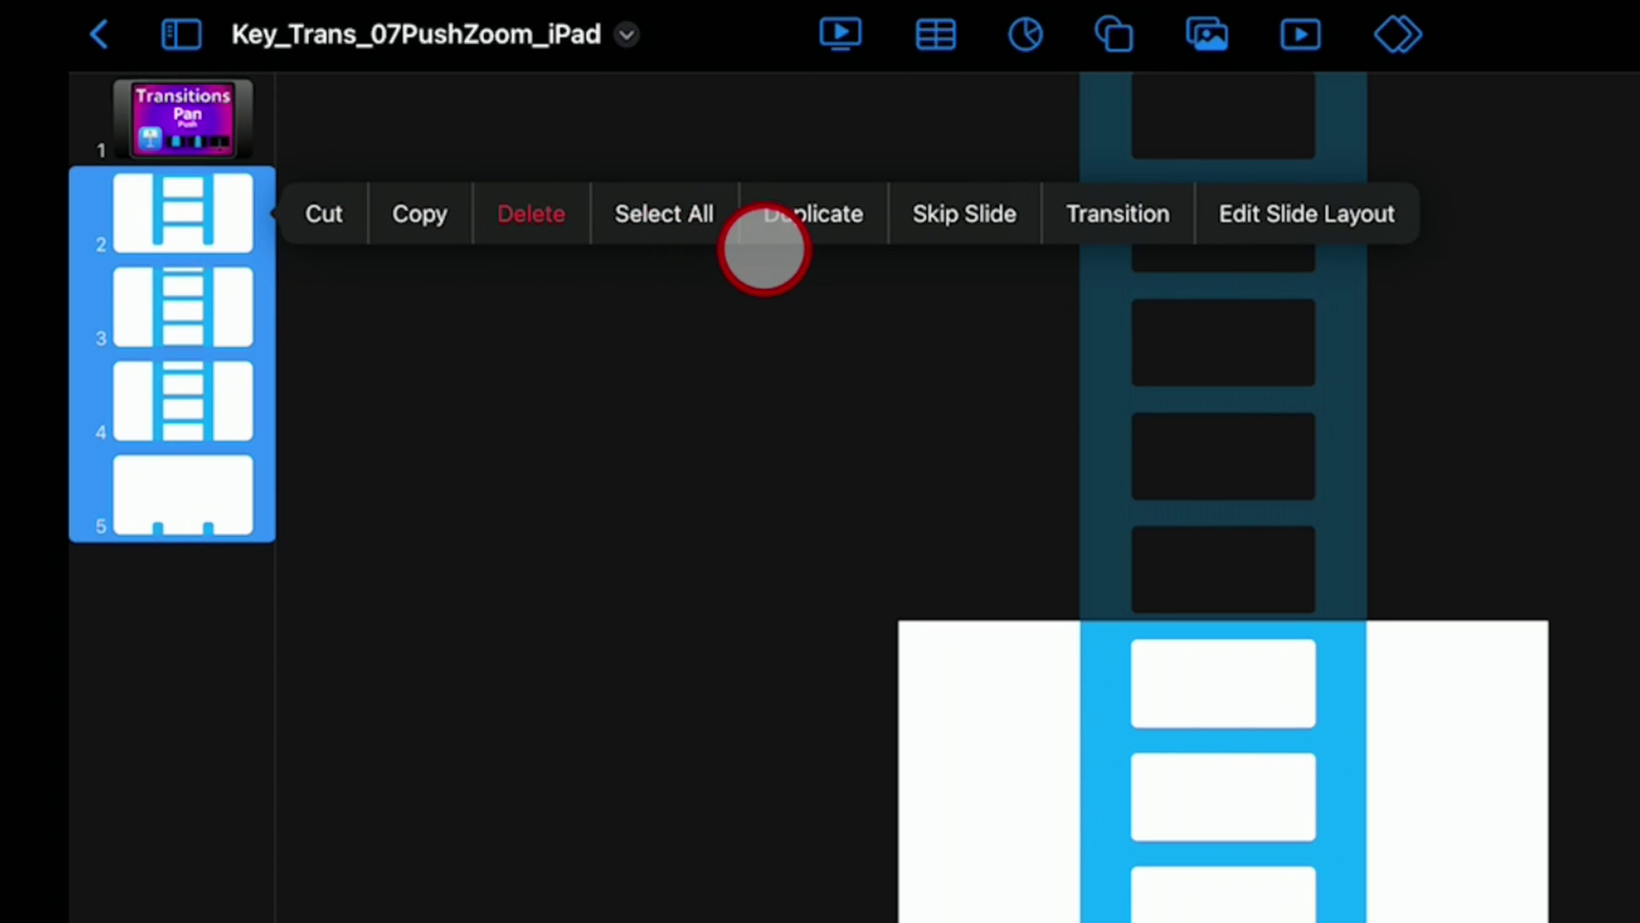
left_click(1144, 220)
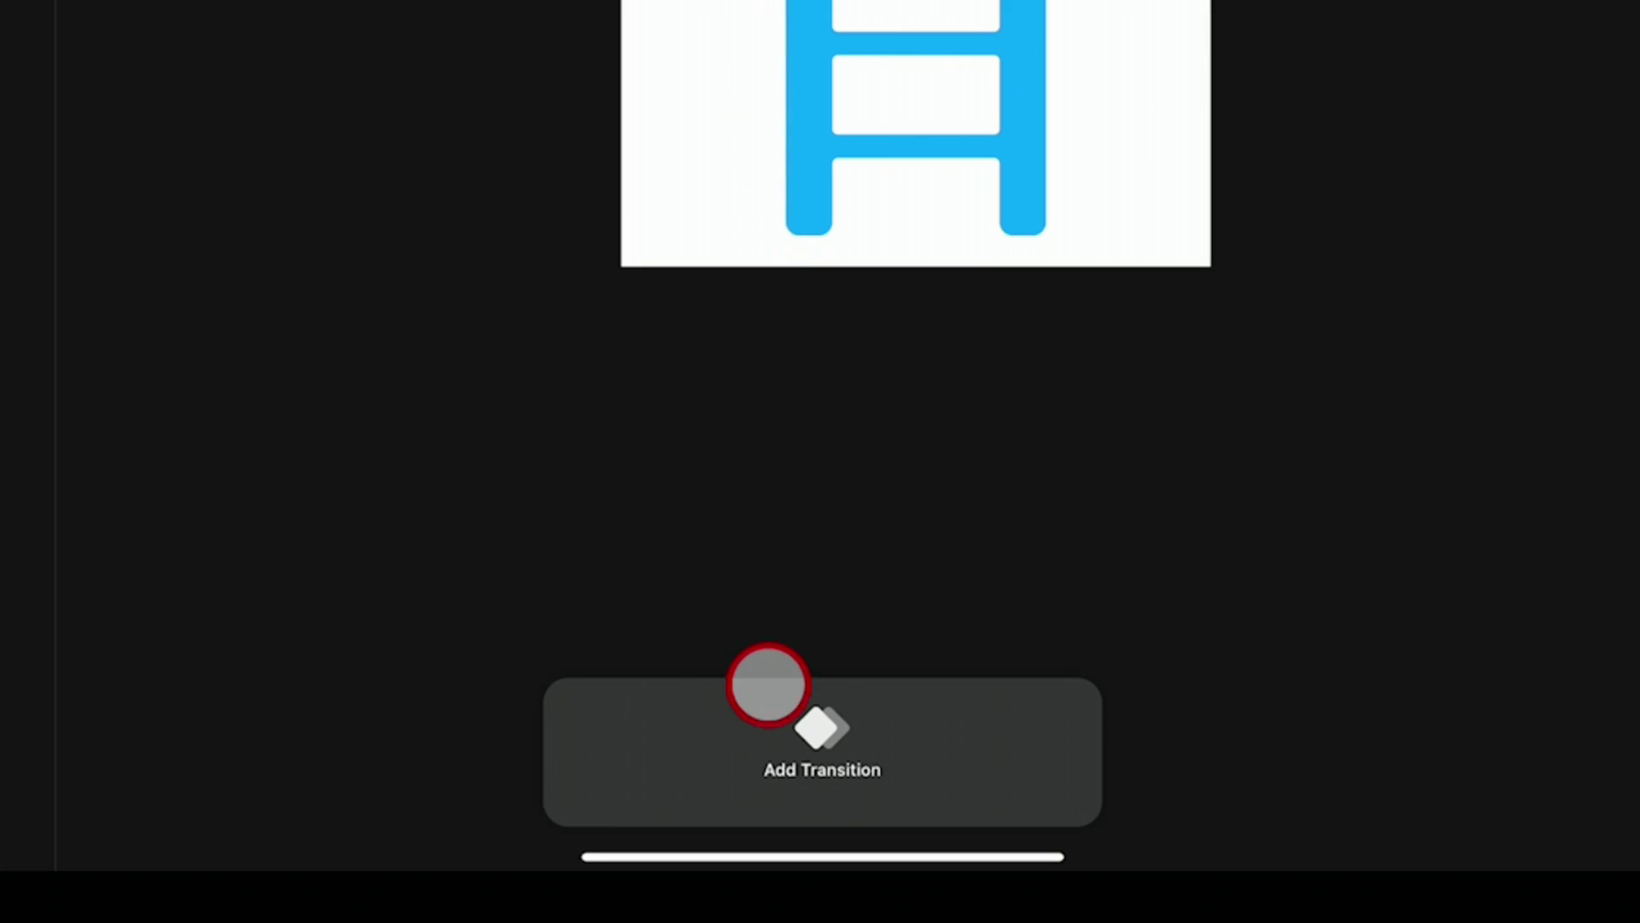
left_click(820, 722)
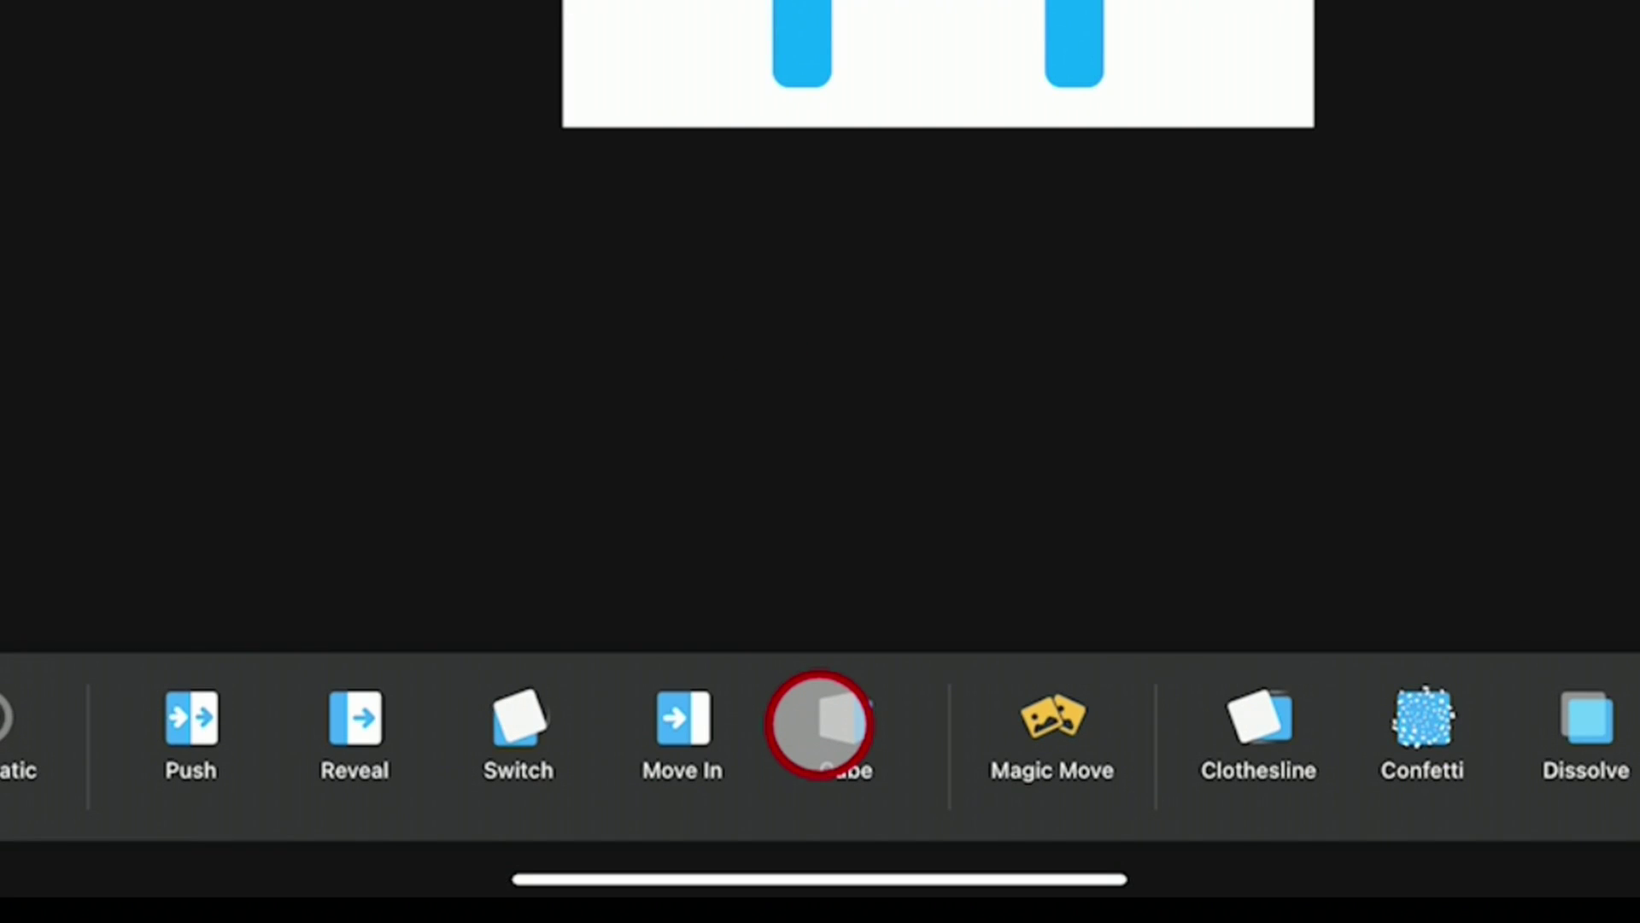
scroll(820, 724, "right", 10)
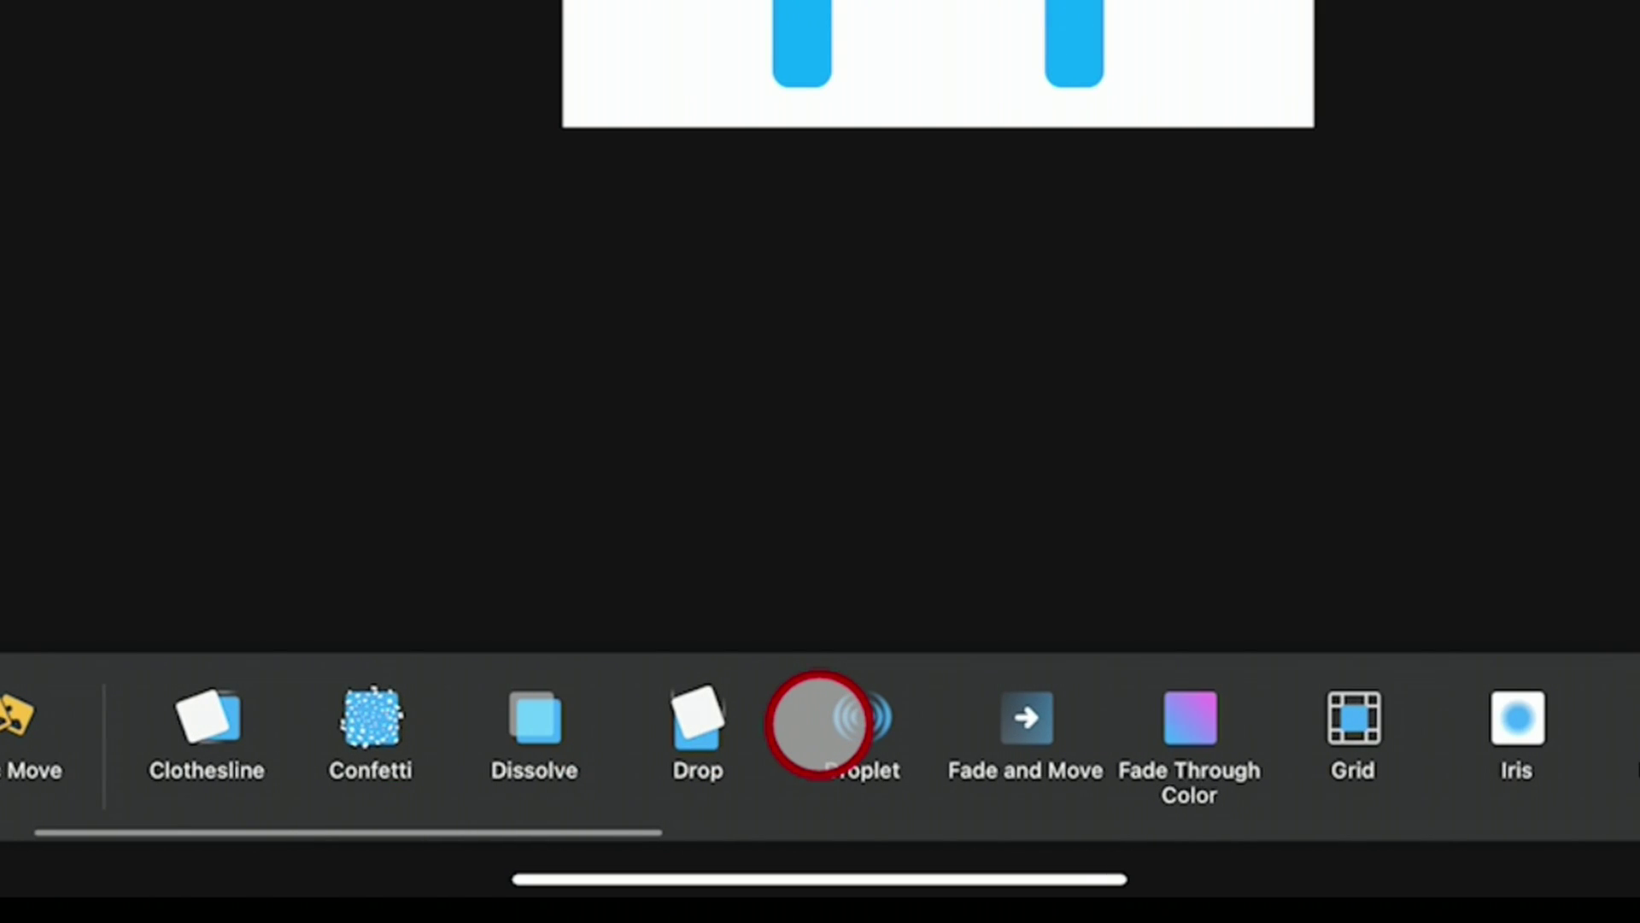
scroll(818, 725, "right", 5)
left_click(1367, 711)
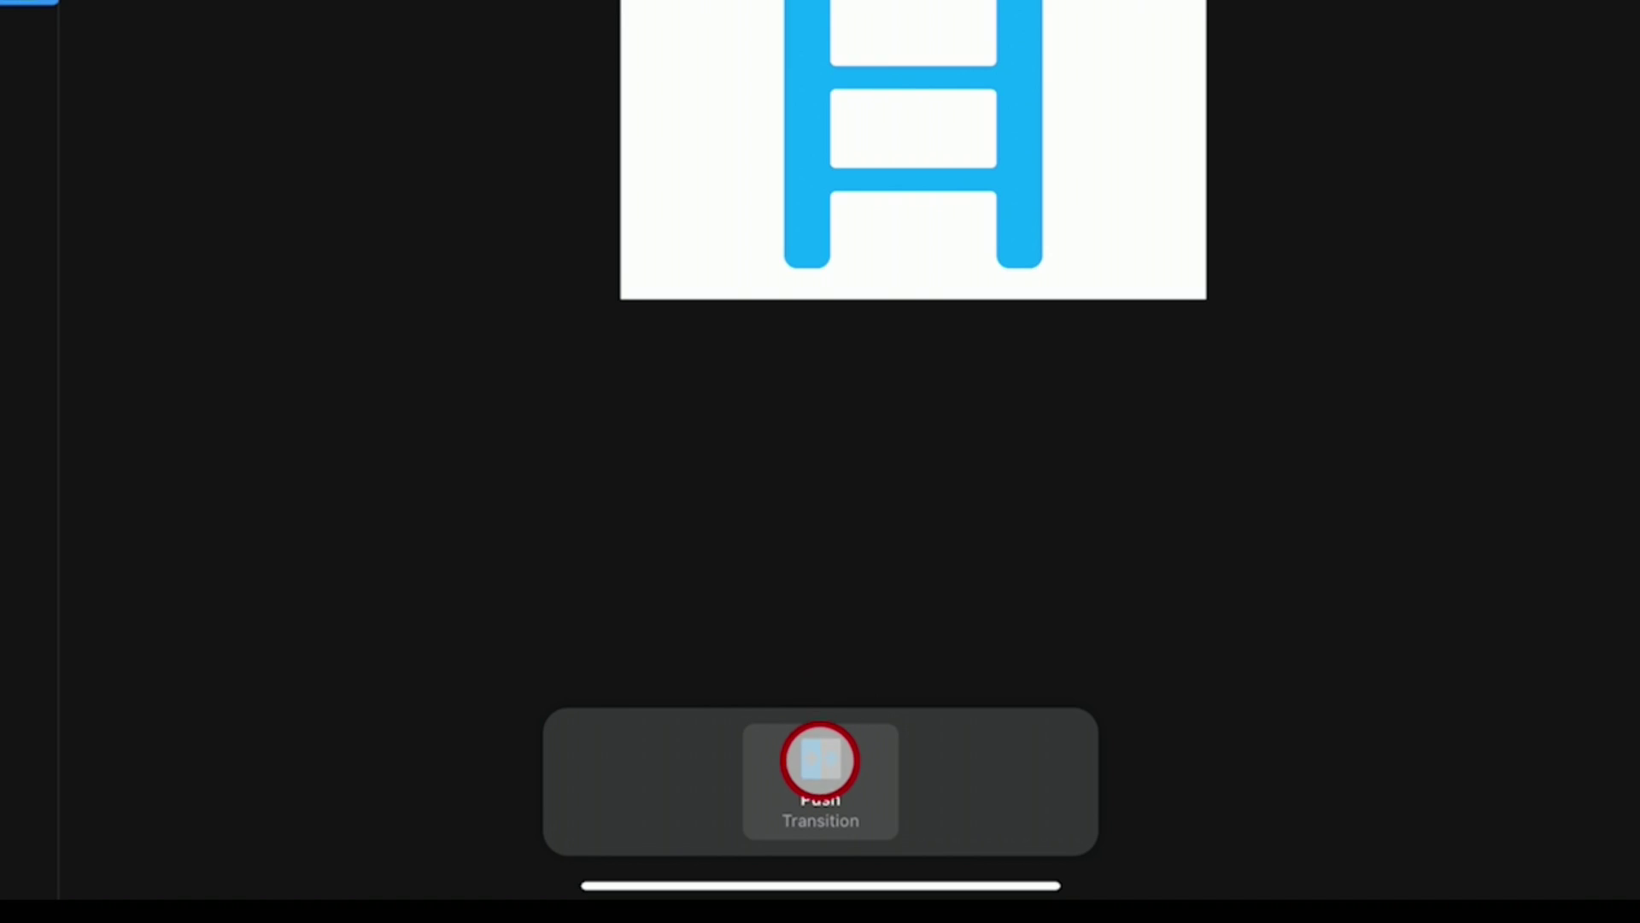
Set the Push transition direction to Top to Bottom and finish editing transitions
left_click(822, 780)
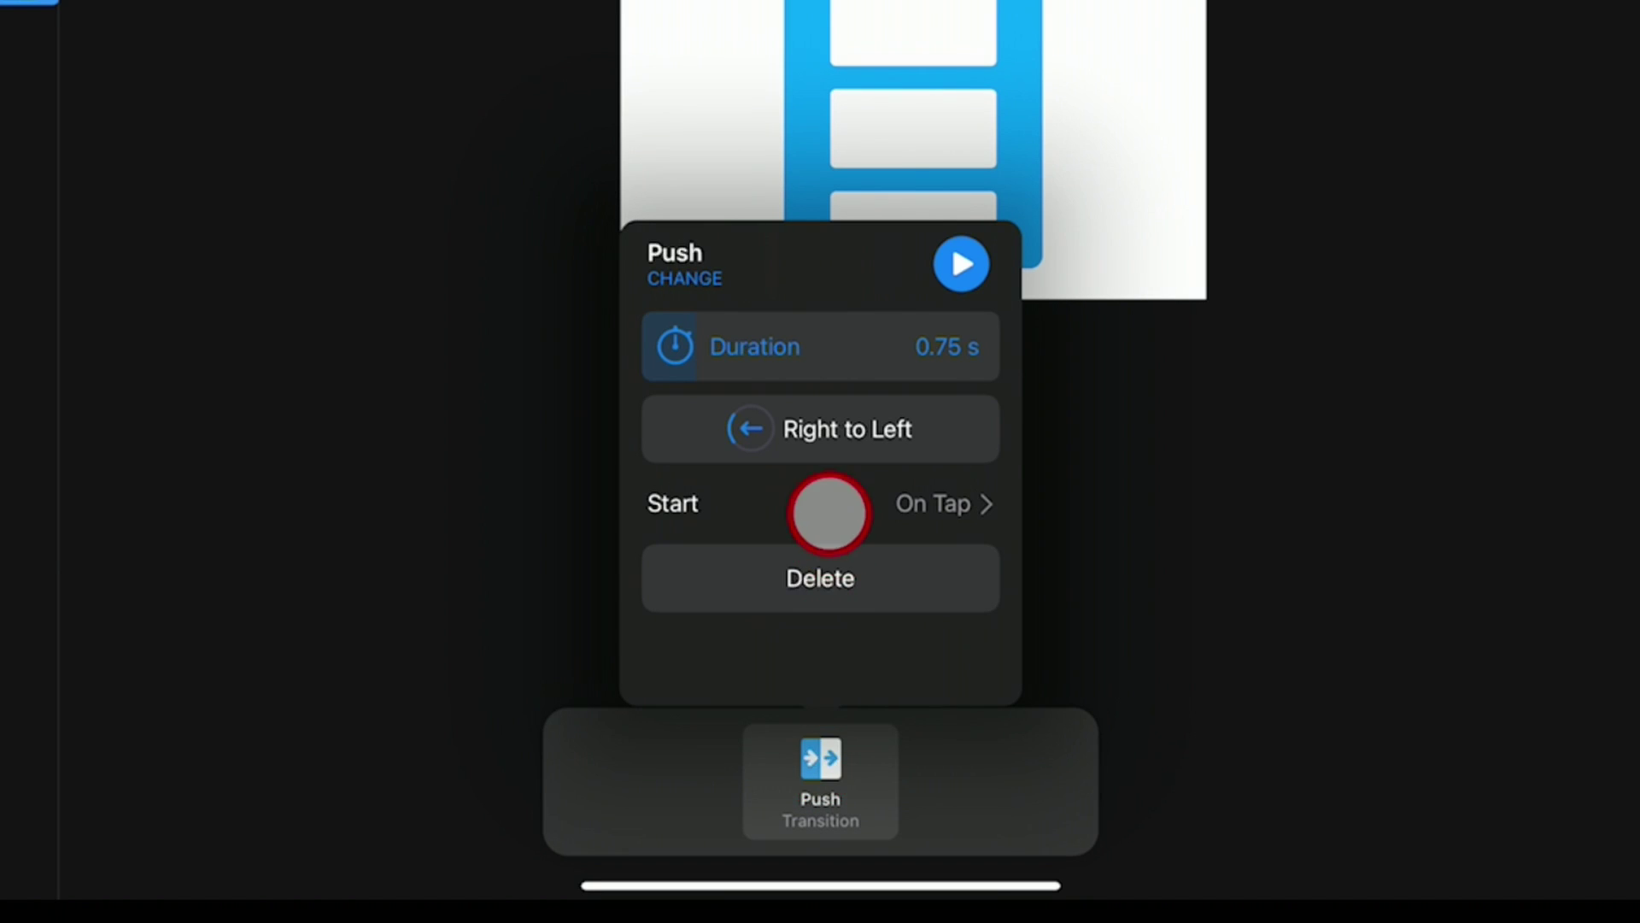
left_click(824, 615)
left_click(823, 520)
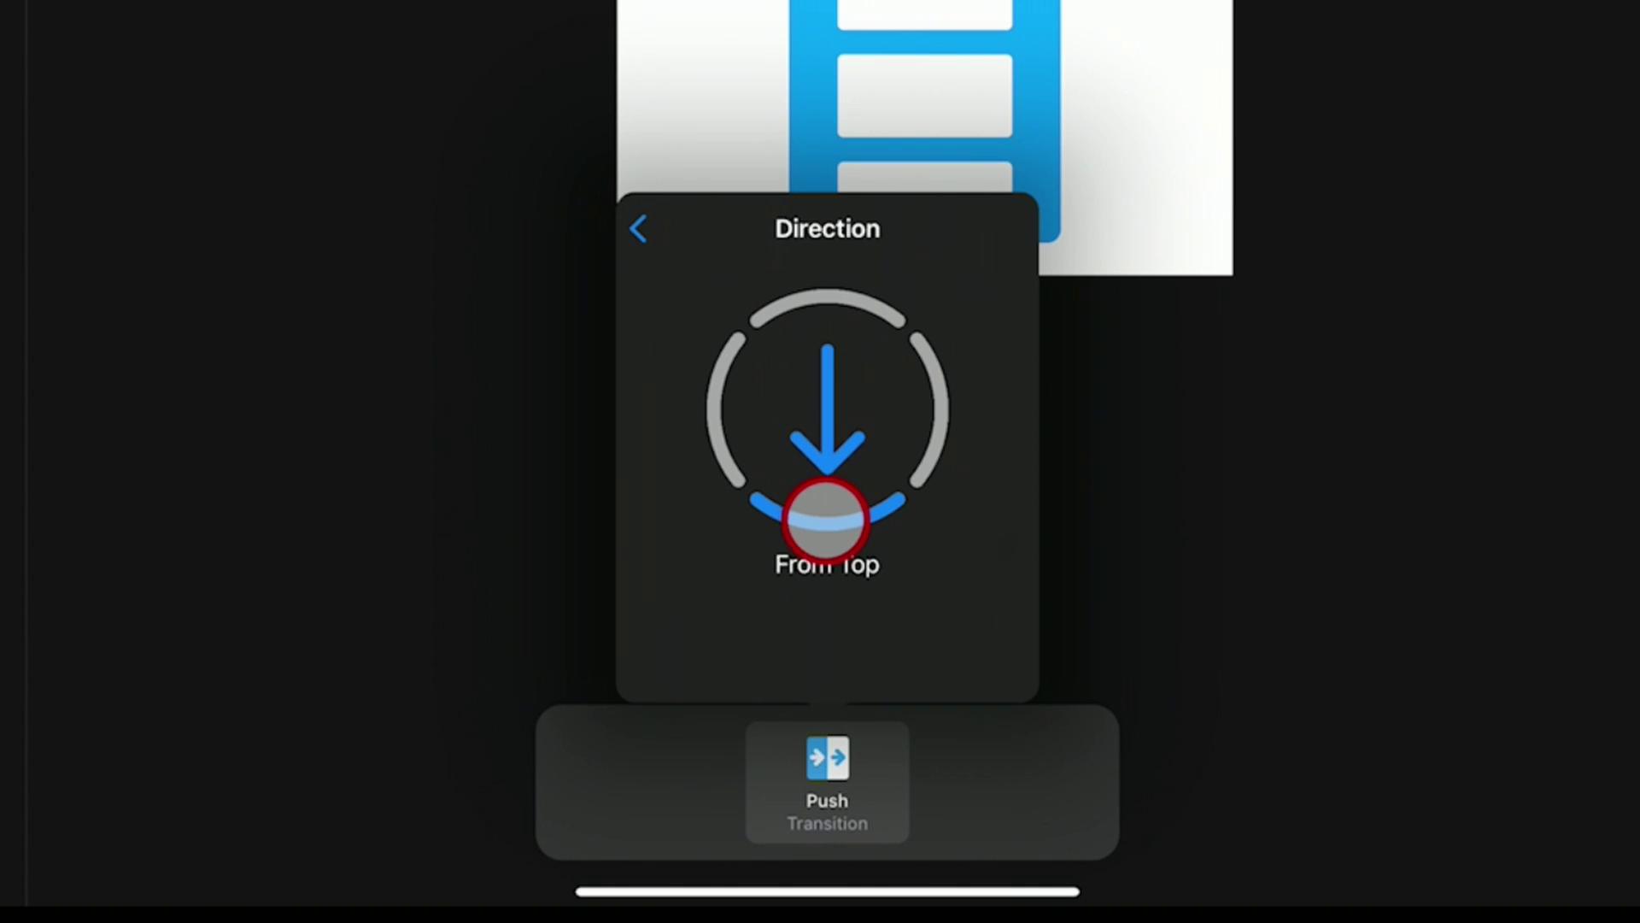
left_click(639, 228)
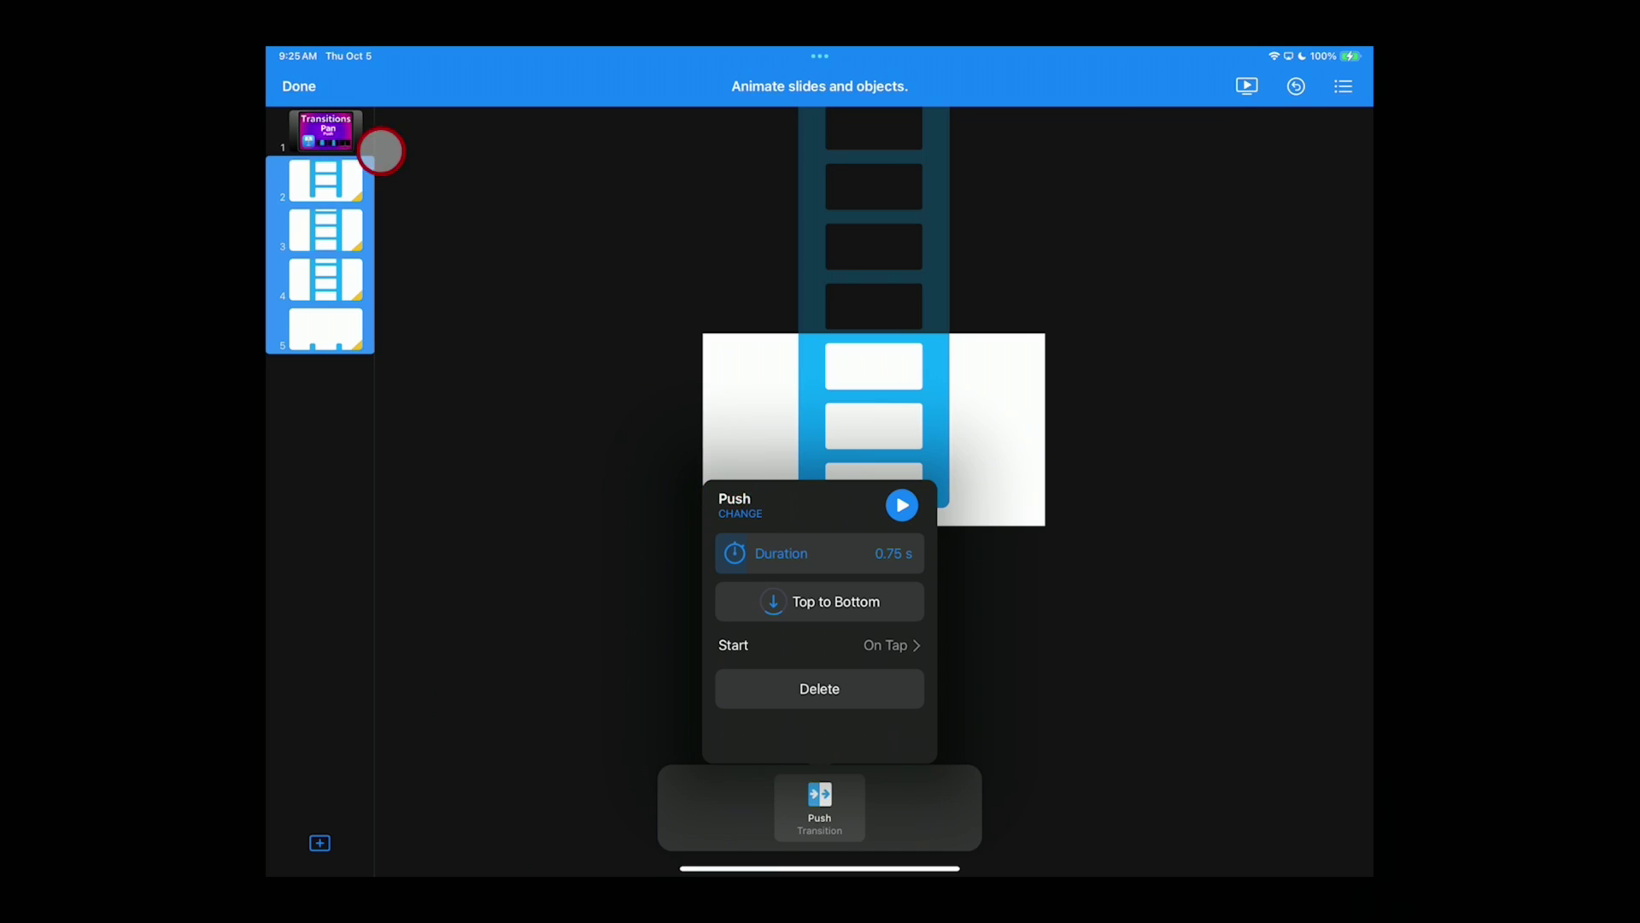
left_click(297, 85)
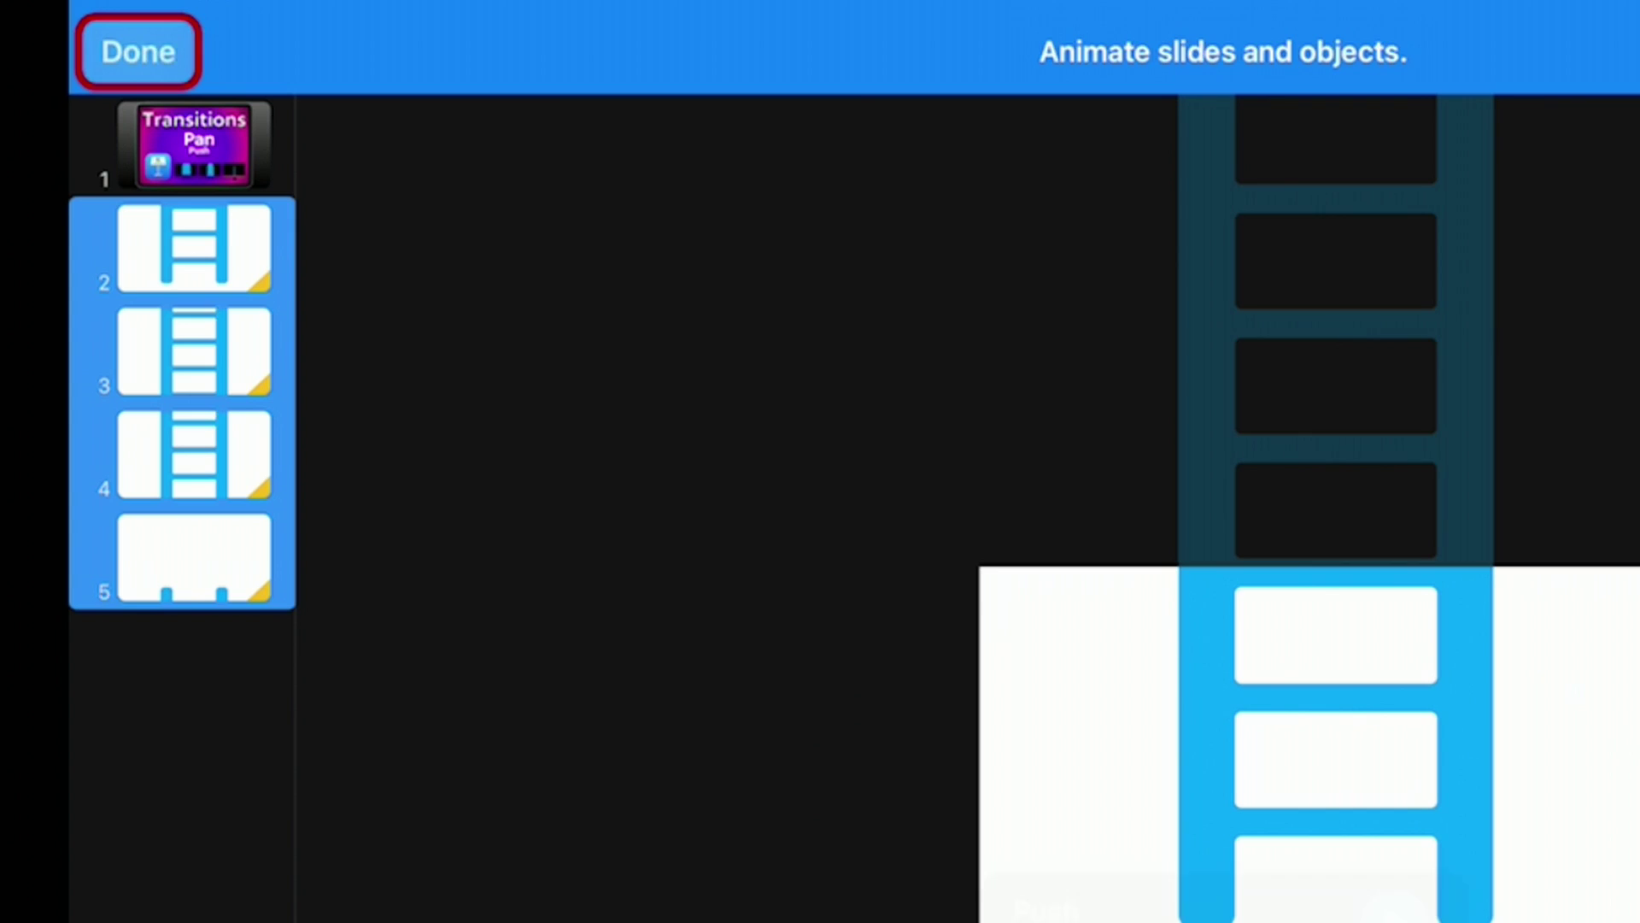